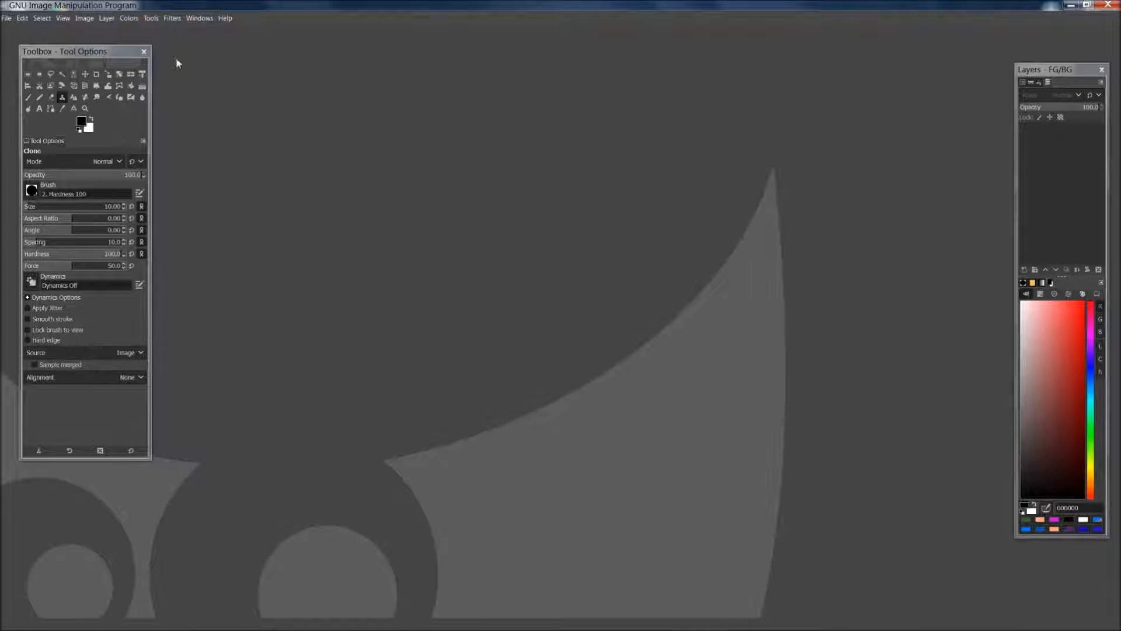
- Create a new 1920 × 1080 px image and reposition the floating toolbox beside the canvas
{"action": "left_click", "coordinate": [7, 18]}
{"action": "left_click", "coordinate": [16, 30]}
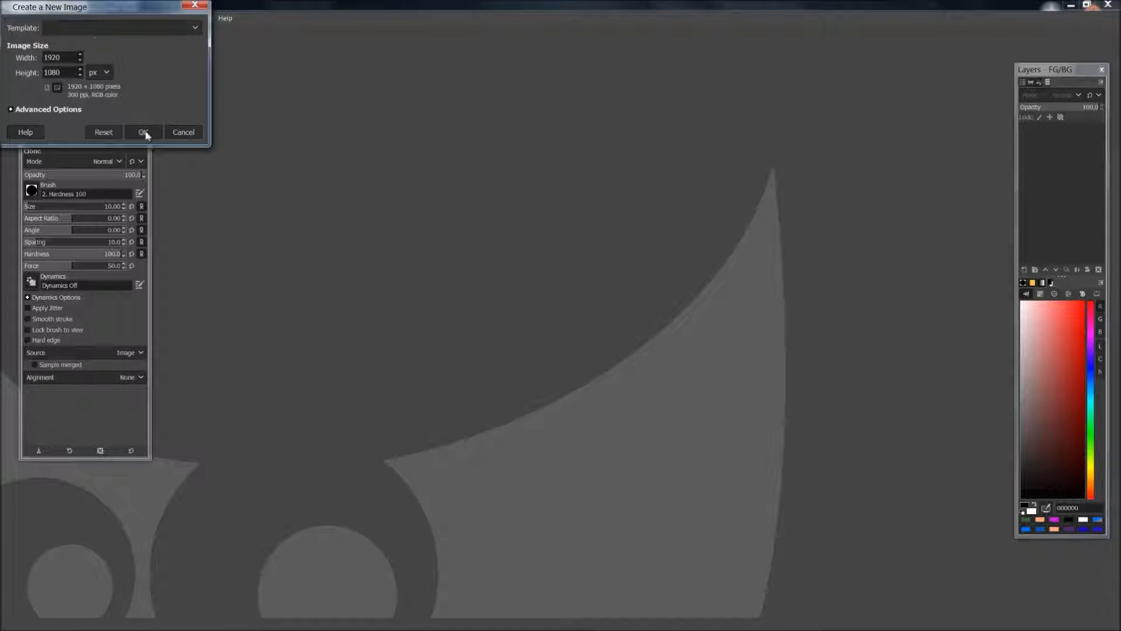
{"action": "left_click", "coordinate": [143, 132]}
{"action": "left_click_drag", "start_coordinate": [118, 60], "coordinate": [104, 88]}
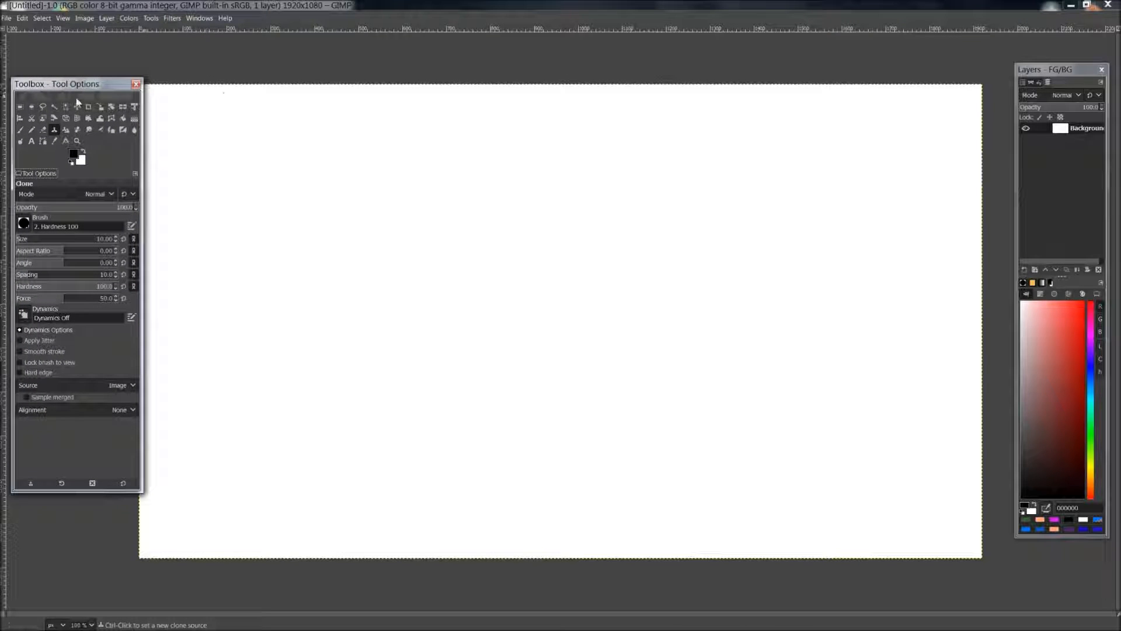
{"action": "left_click_drag", "start_coordinate": [73, 90], "coordinate": [68, 74]}
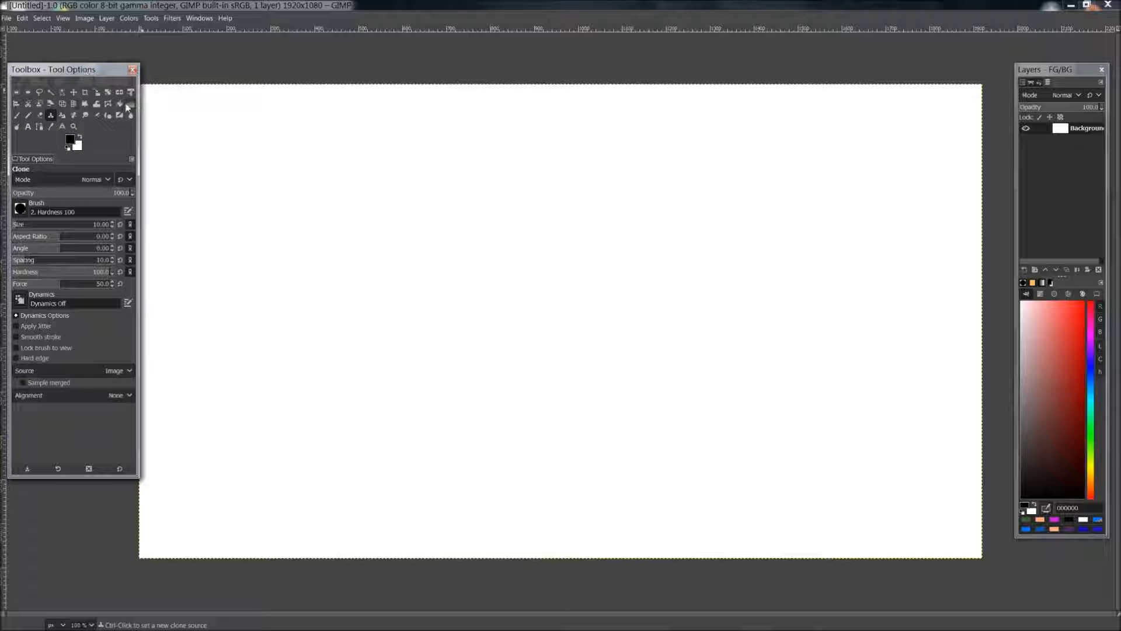
- Detach the Tool Options dialog from the toolbox and dock it back below the tools
{"action": "left_click", "coordinate": [205, 17]}
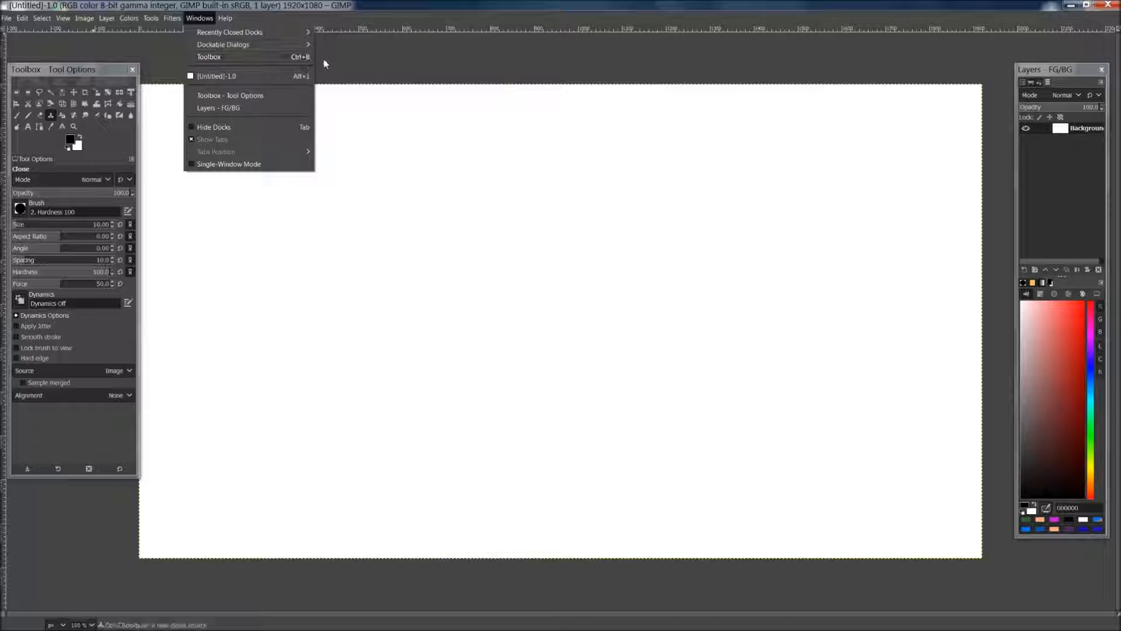
{"action": "left_click", "coordinate": [80, 70]}
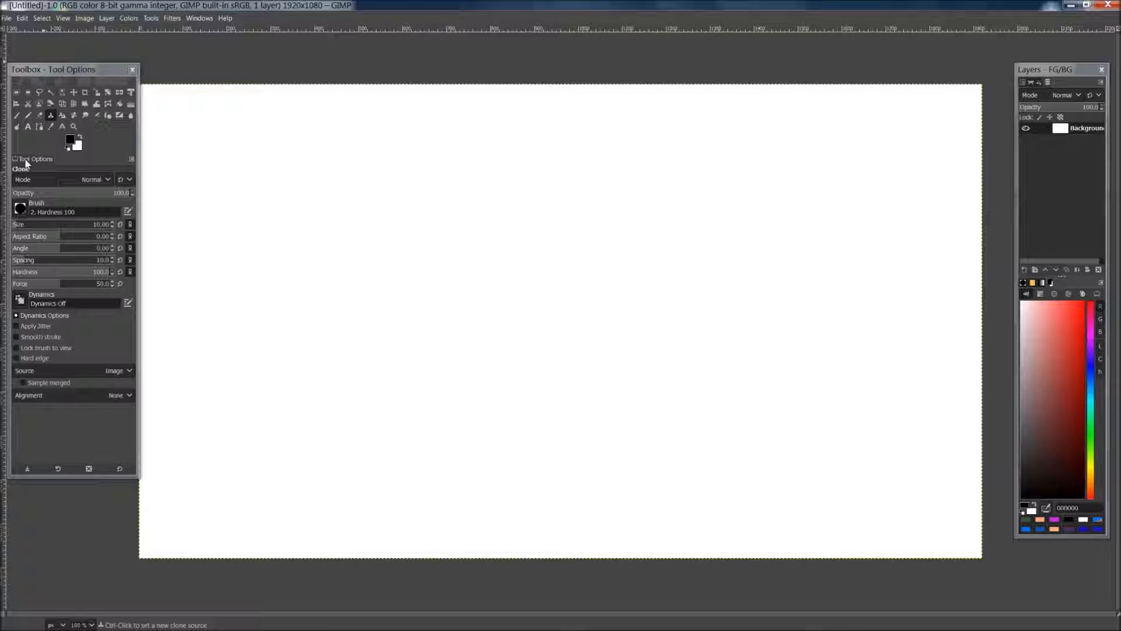
{"action": "left_click_drag", "start_coordinate": [25, 163], "coordinate": [192, 155]}
{"action": "left_click_drag", "start_coordinate": [193, 110], "coordinate": [55, 167]}
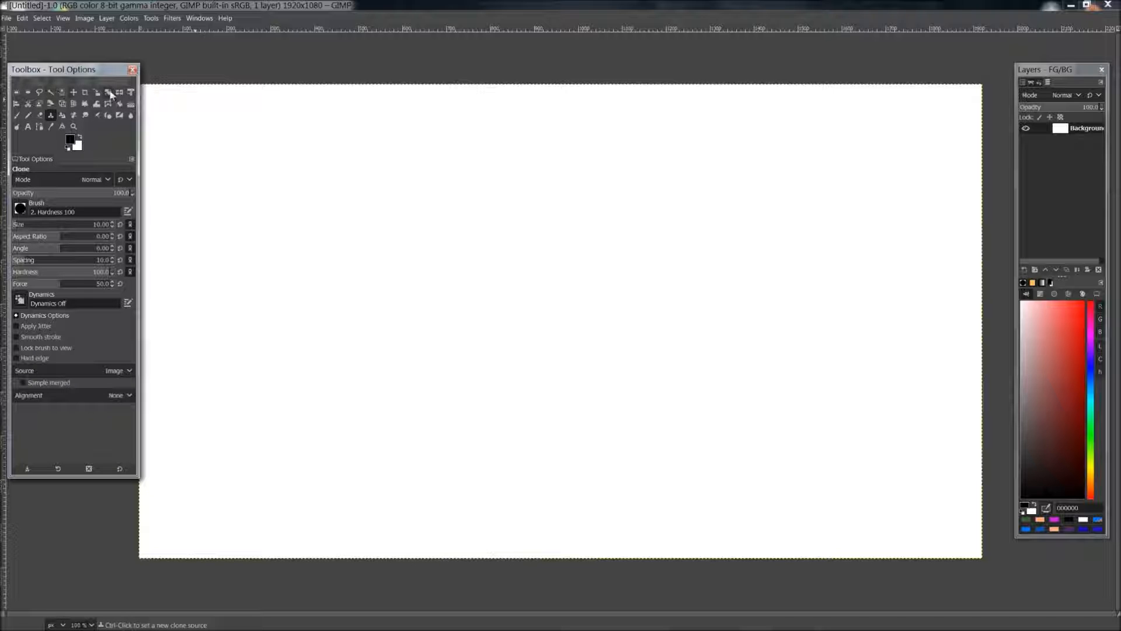
- Go through the selection tools and the Flip tool to compare their options
{"action": "left_click", "coordinate": [18, 93]}
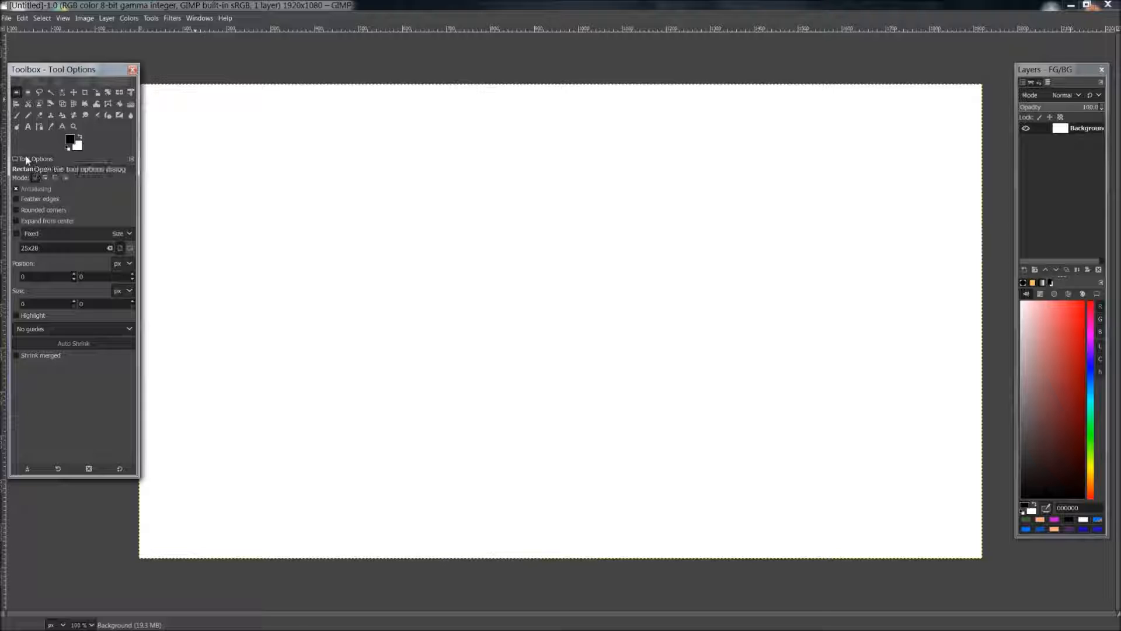
{"action": "left_click", "coordinate": [28, 93]}
{"action": "left_click", "coordinate": [39, 91]}
{"action": "left_click", "coordinate": [55, 92]}
{"action": "left_click", "coordinate": [63, 92]}
{"action": "left_click", "coordinate": [120, 93]}
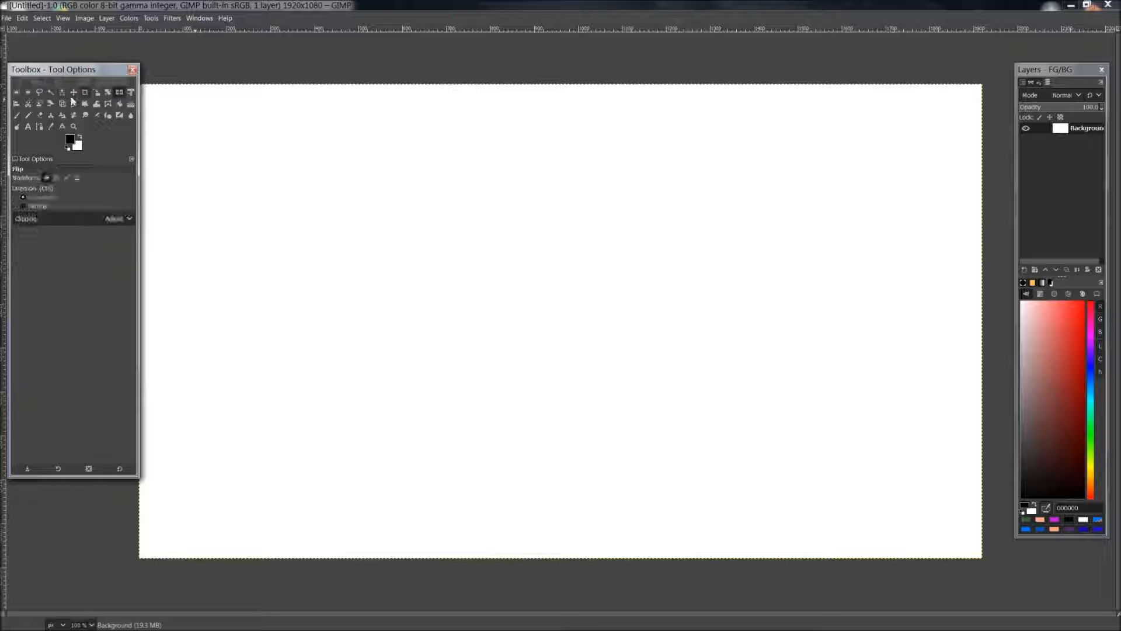
- Draw a rectangular selection about 757 × 399 px near the canvas's upper-left corner and resize it to about 334 × 303 px
{"action": "left_click", "coordinate": [17, 92]}
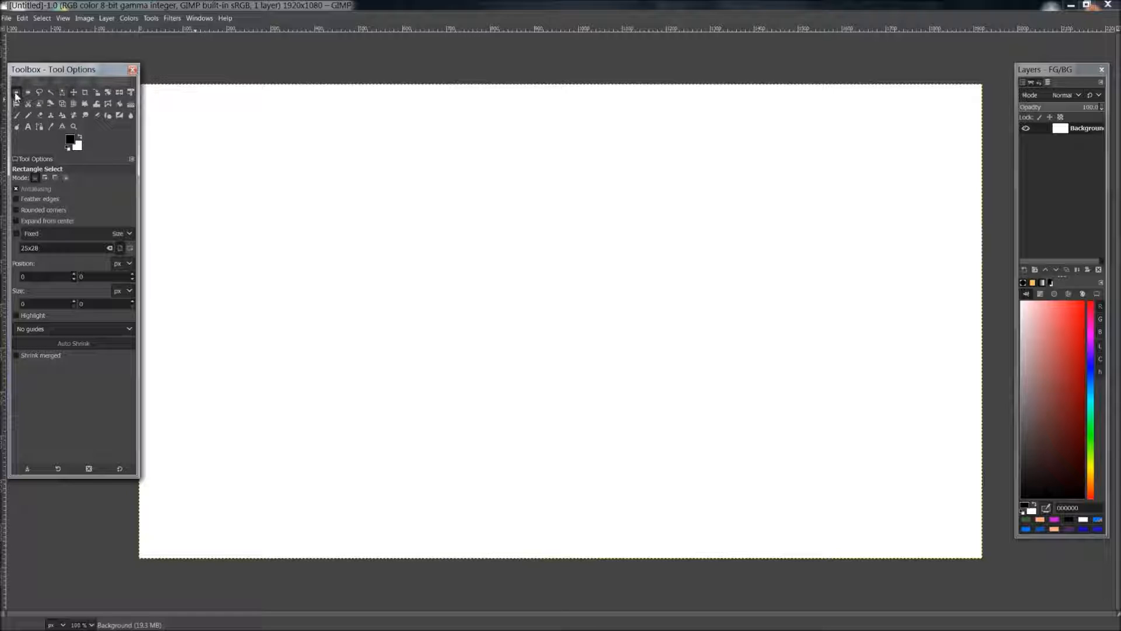
{"action": "left_click_drag", "start_coordinate": [189, 102], "coordinate": [522, 276]}
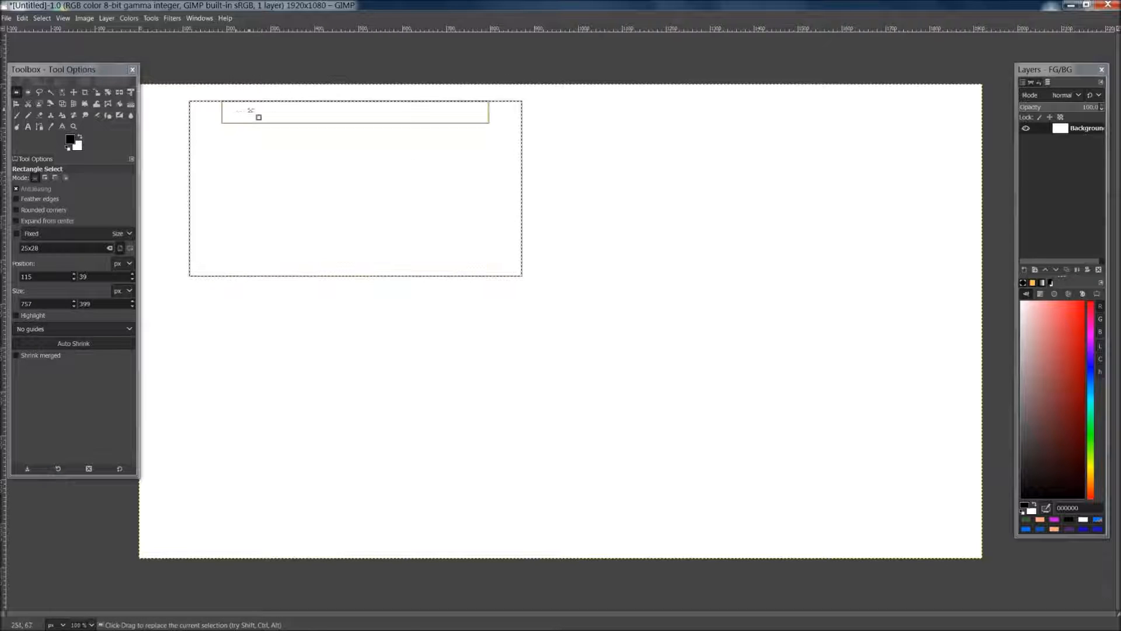
{"action": "left_click_drag", "start_coordinate": [342, 269], "coordinate": [368, 227]}
{"action": "left_click_drag", "start_coordinate": [526, 223], "coordinate": [324, 223]}
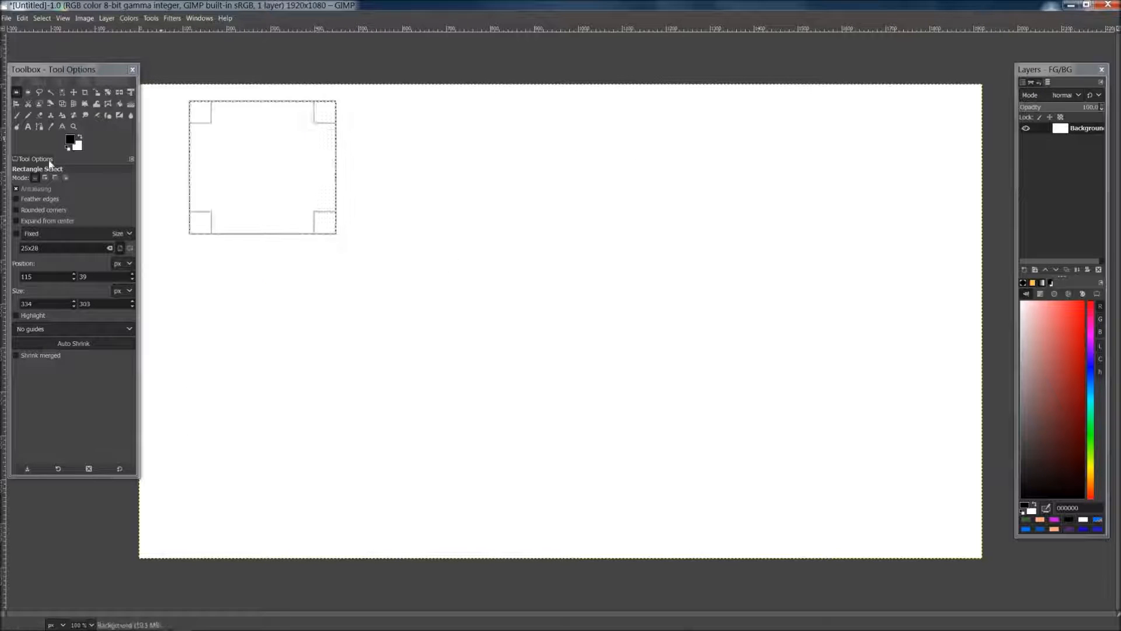
- Draw a rectangular selection about 162 × 143 px near the canvas centre with rounded corners enabled, and disable rounded corners
{"action": "left_click", "coordinate": [42, 210]}
{"action": "left_click_drag", "start_coordinate": [524, 257], "coordinate": [595, 320]}
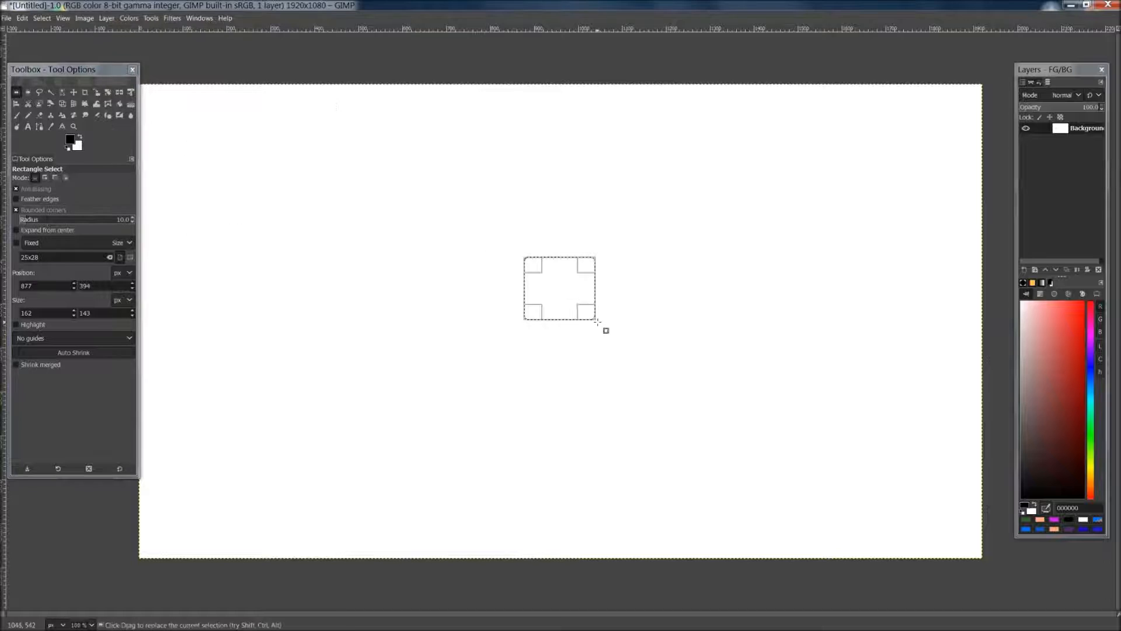
{"action": "left_click", "coordinate": [22, 210]}
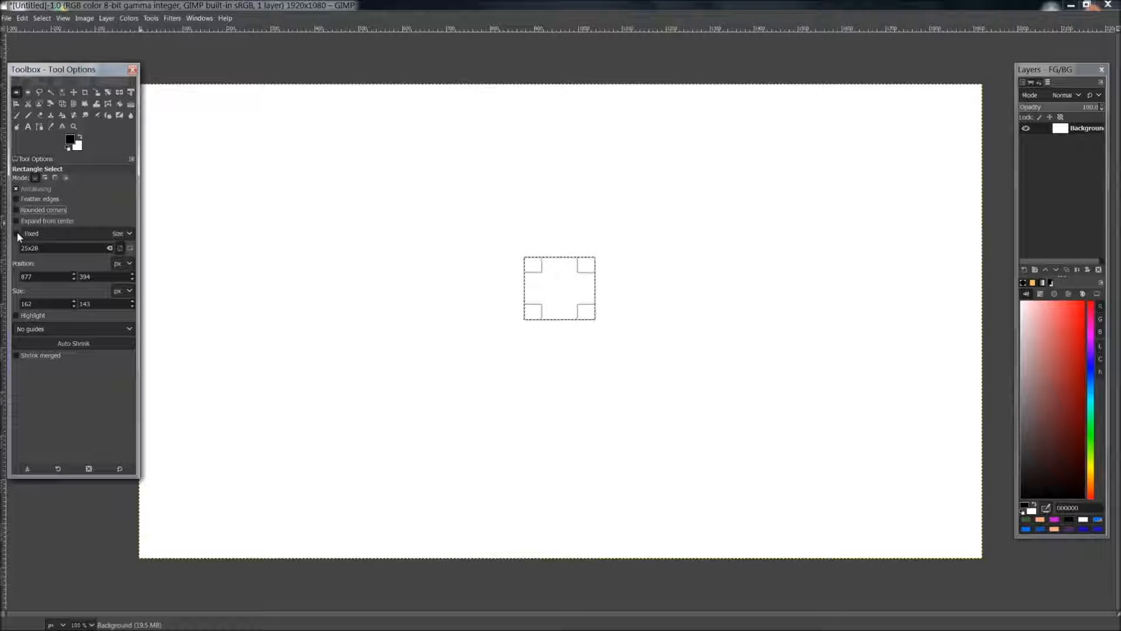
- Draw a rectangular selection with its aspect ratio fixed at 16:9 and resize it to about 492 × 277 px
{"action": "left_click", "coordinate": [42, 233]}
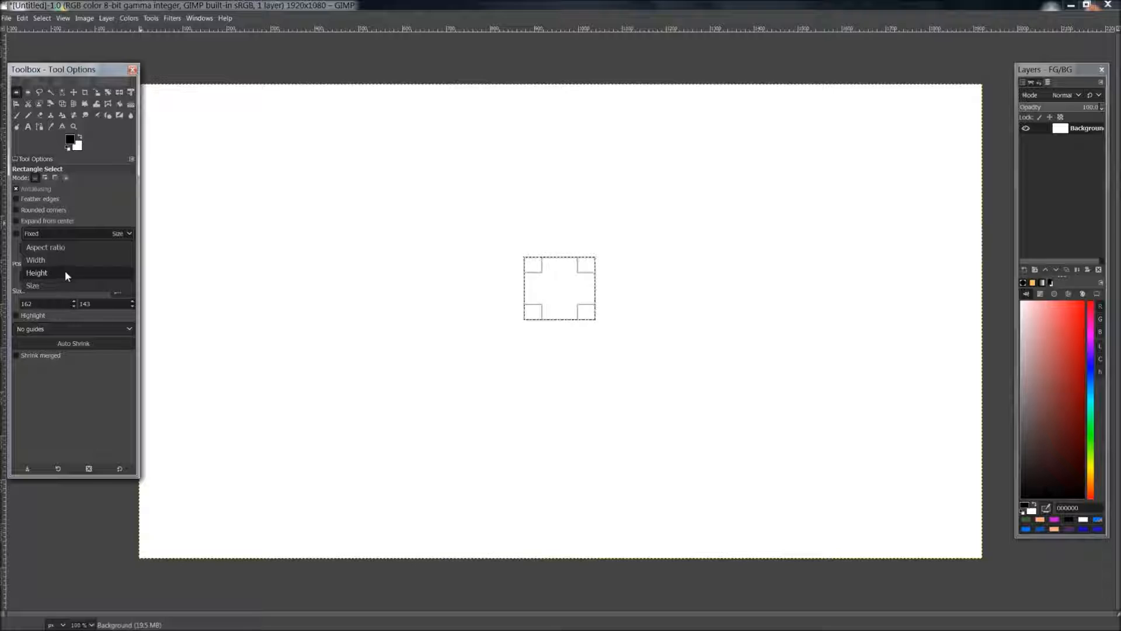
{"action": "left_click", "coordinate": [46, 247]}
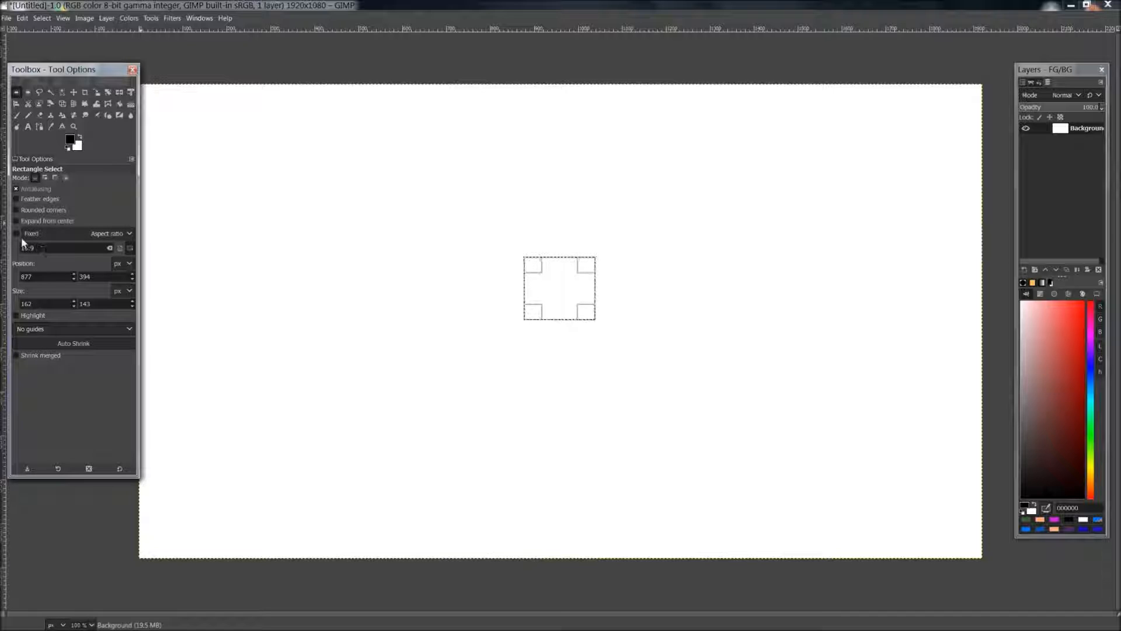
{"action": "left_click", "coordinate": [17, 233]}
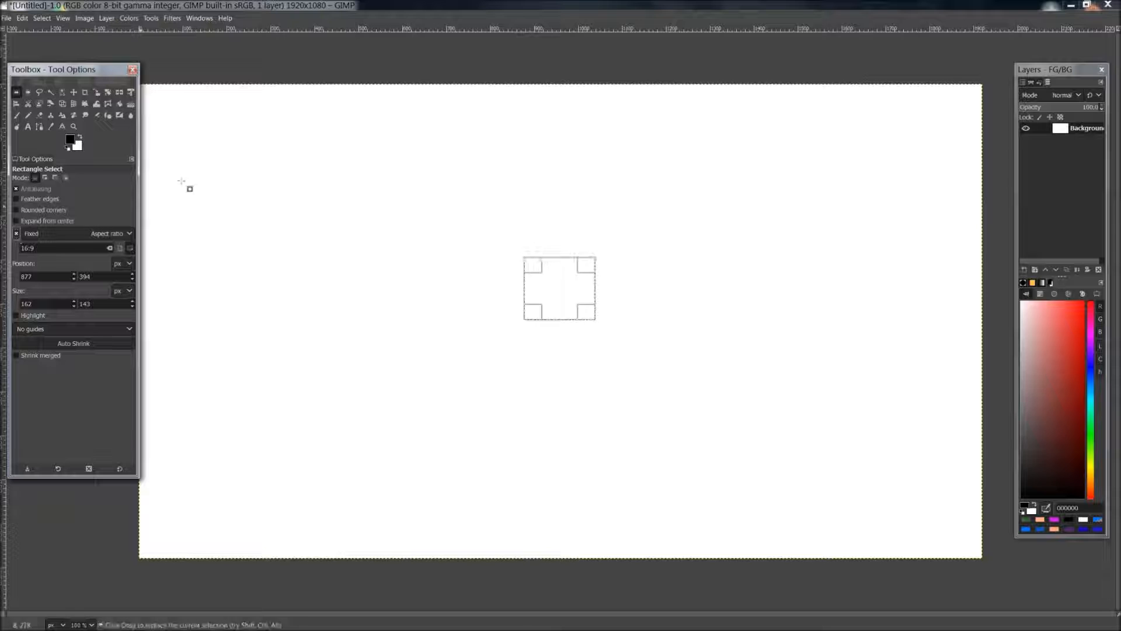
{"action": "left_click_drag", "start_coordinate": [196, 129], "coordinate": [462, 275]}
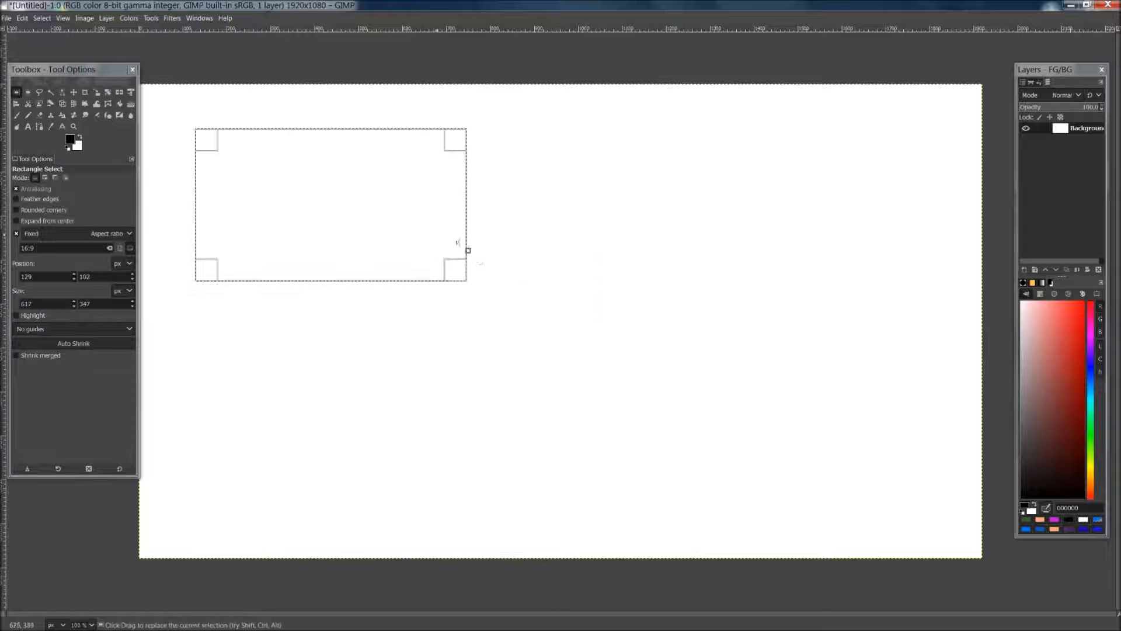
{"action": "left_click_drag", "start_coordinate": [351, 274], "coordinate": [374, 278]}
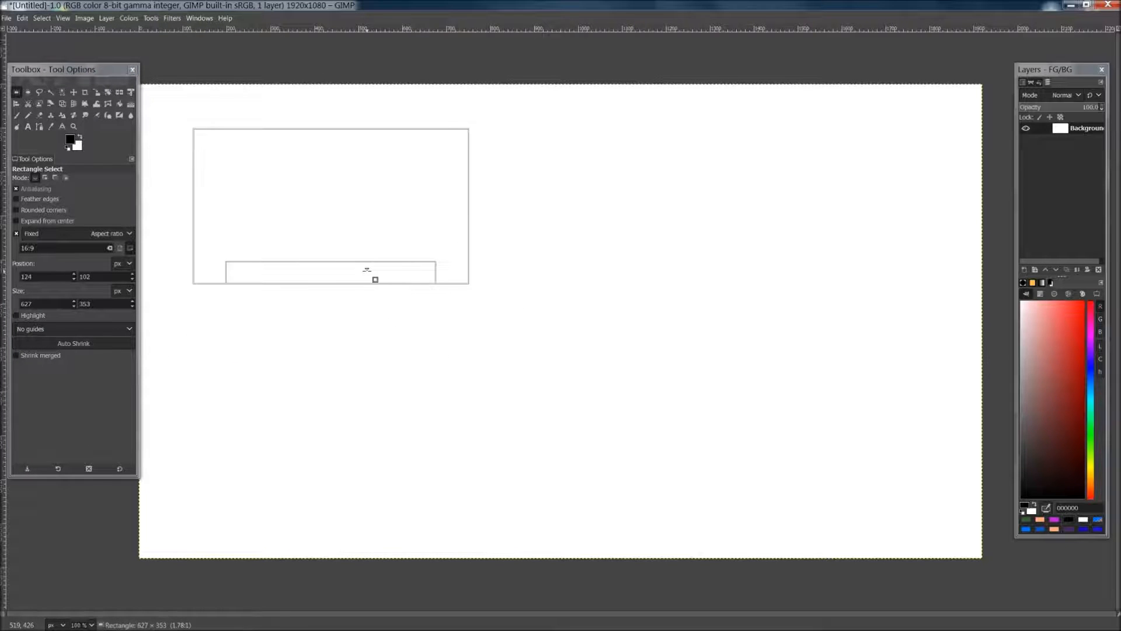
{"action": "left_click_drag", "start_coordinate": [453, 206], "coordinate": [389, 230]}
- Try the Width and Height constraints for the rectangular selection and set the fixed constraint to Size
{"action": "left_click", "coordinate": [73, 233]}
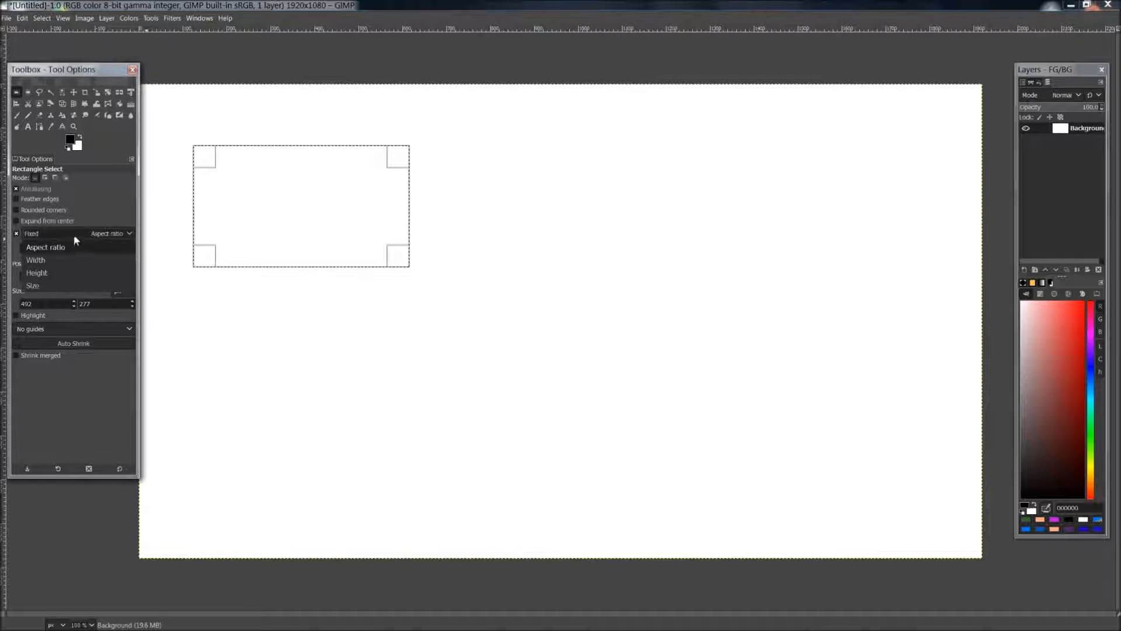
{"action": "left_click", "coordinate": [61, 263]}
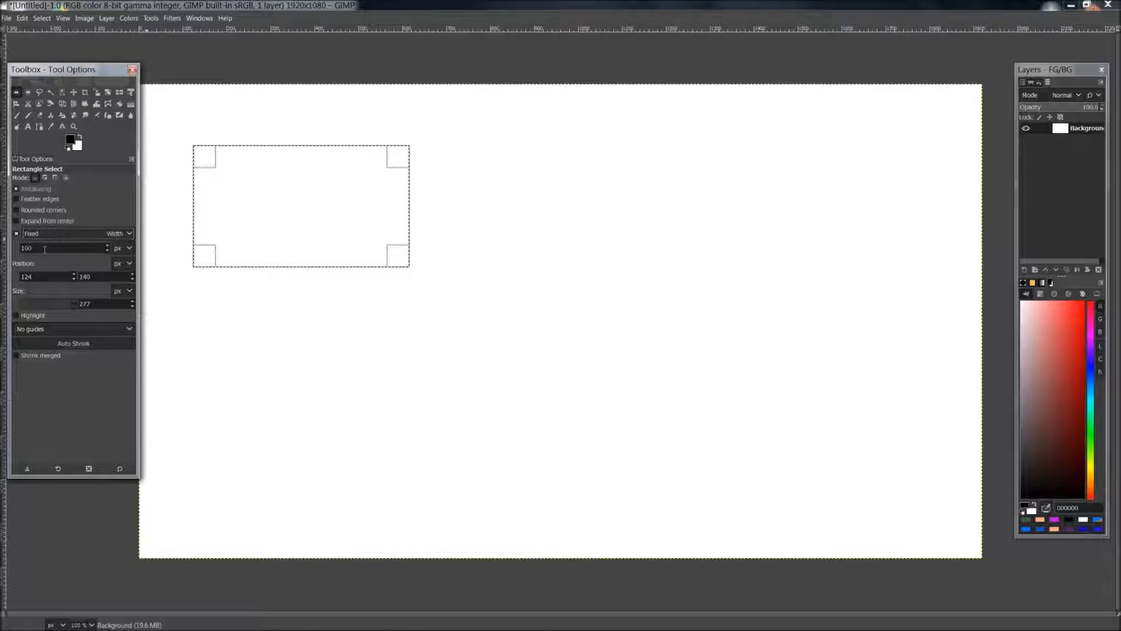
{"action": "left_click", "coordinate": [122, 249]}
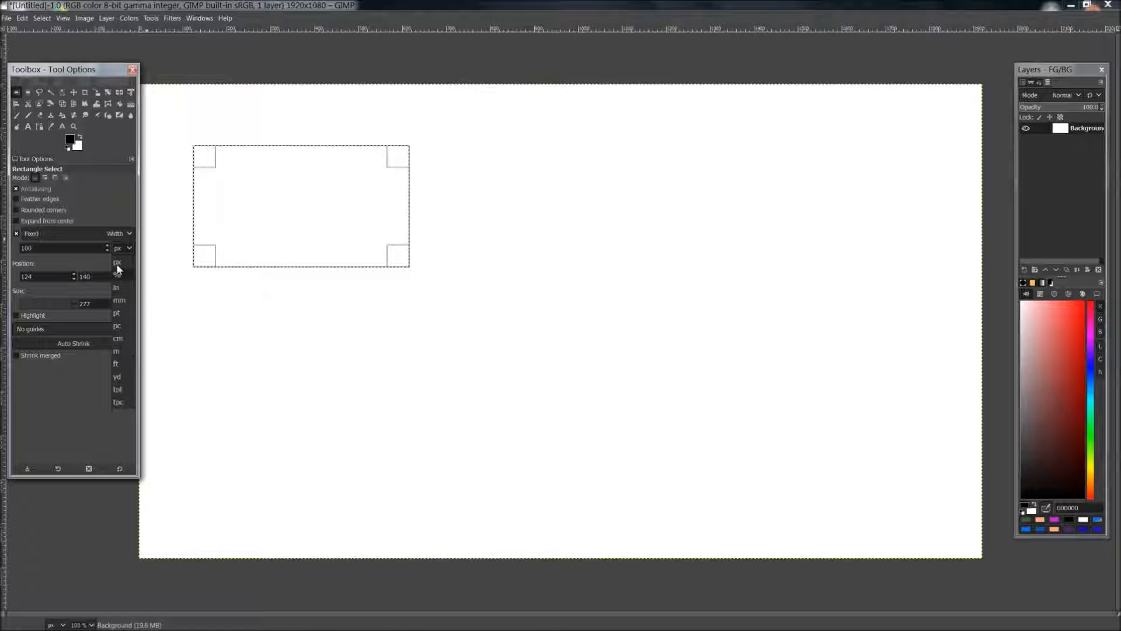
{"action": "left_click", "coordinate": [111, 231]}
{"action": "left_click", "coordinate": [111, 231]}
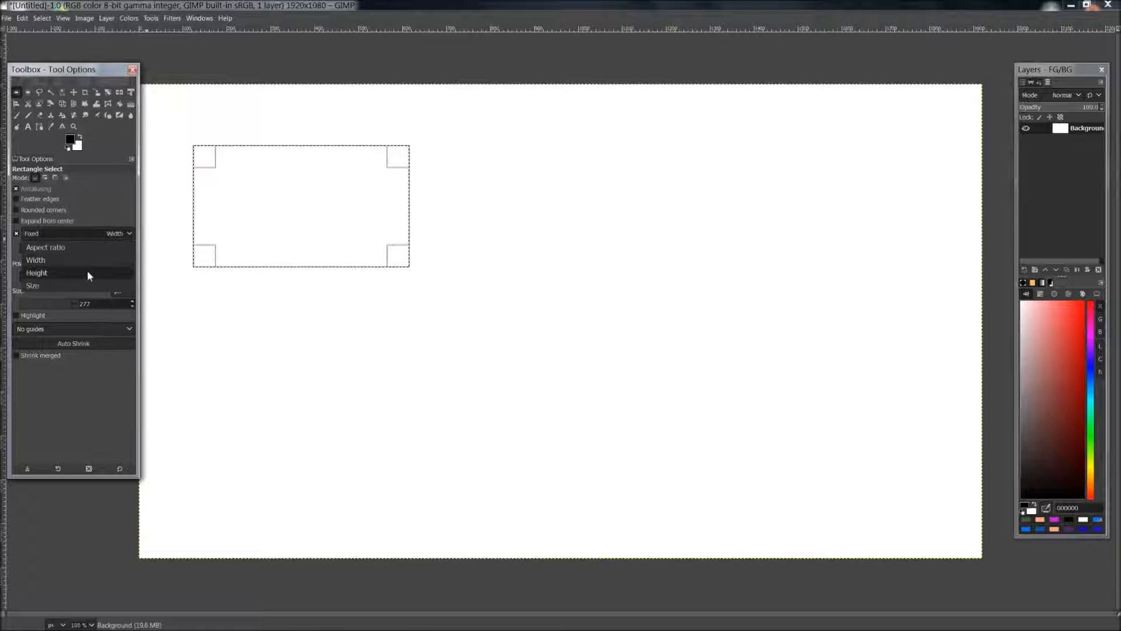
{"action": "left_click", "coordinate": [83, 273]}
{"action": "left_click", "coordinate": [83, 233]}
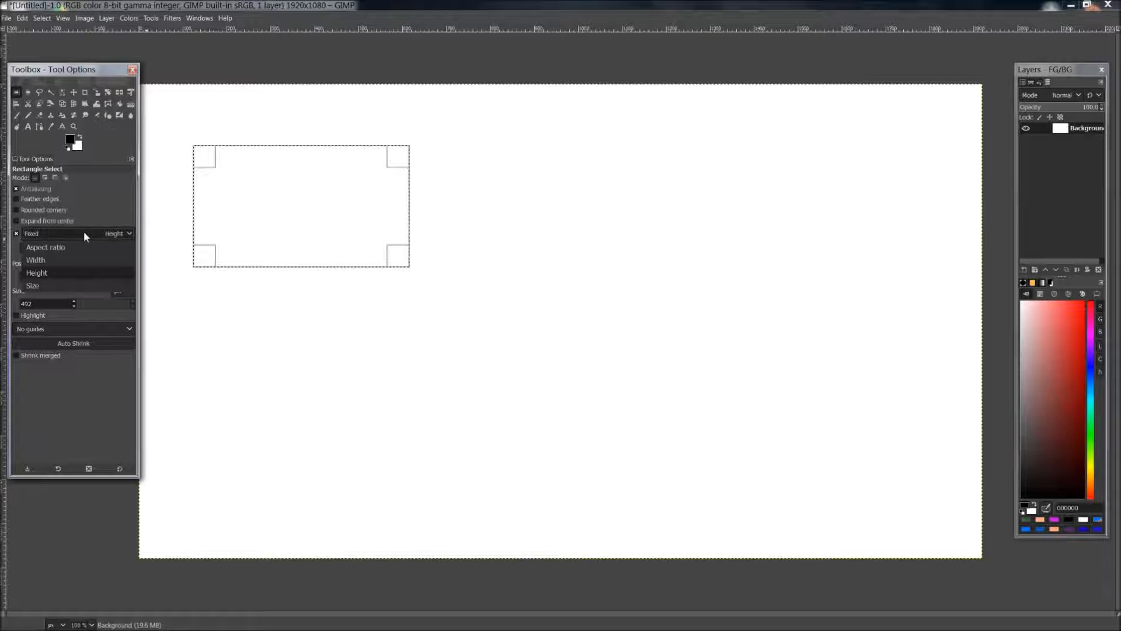
{"action": "left_click", "coordinate": [70, 284]}
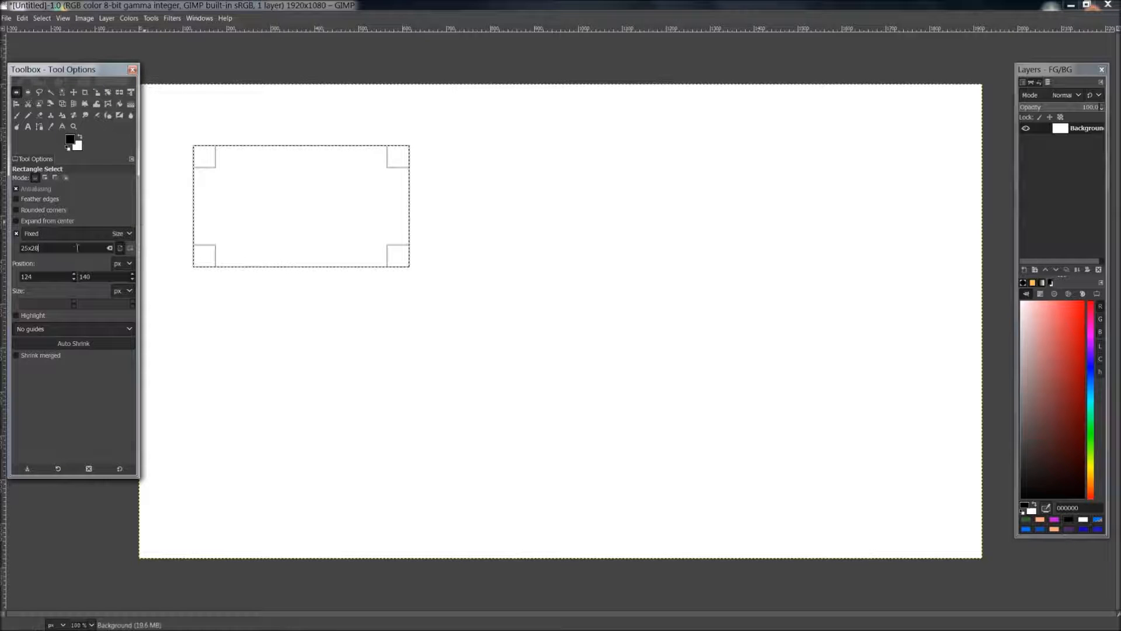
- Place a fixed 25 × 28 px rectangular selection at several spots on the canvas, ending at about position 423, 172
{"action": "left_click", "coordinate": [569, 236]}
{"action": "left_click", "coordinate": [477, 299]}
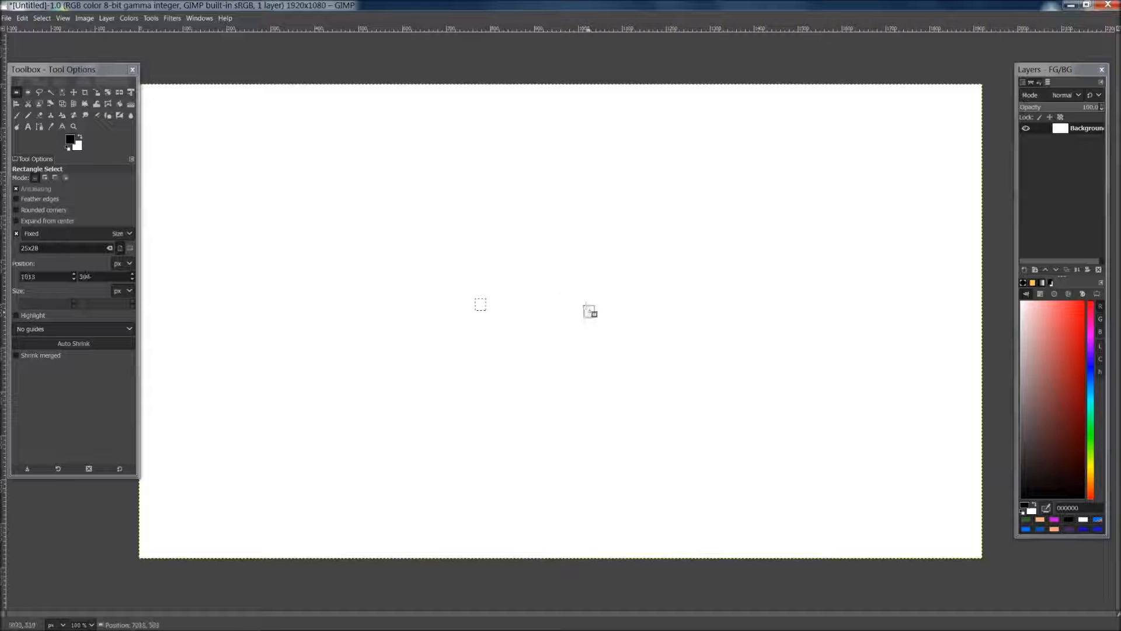
{"action": "left_click", "coordinate": [589, 257]}
{"action": "left_click", "coordinate": [635, 214]}
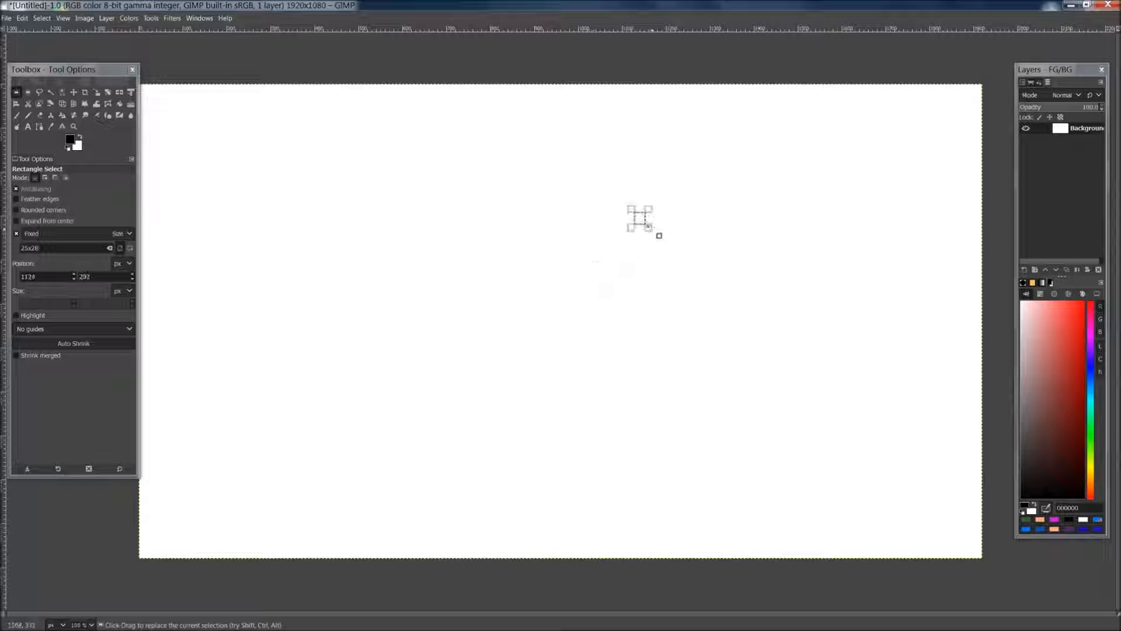
{"action": "left_click", "coordinate": [510, 240]}
{"action": "left_click", "coordinate": [324, 160]}
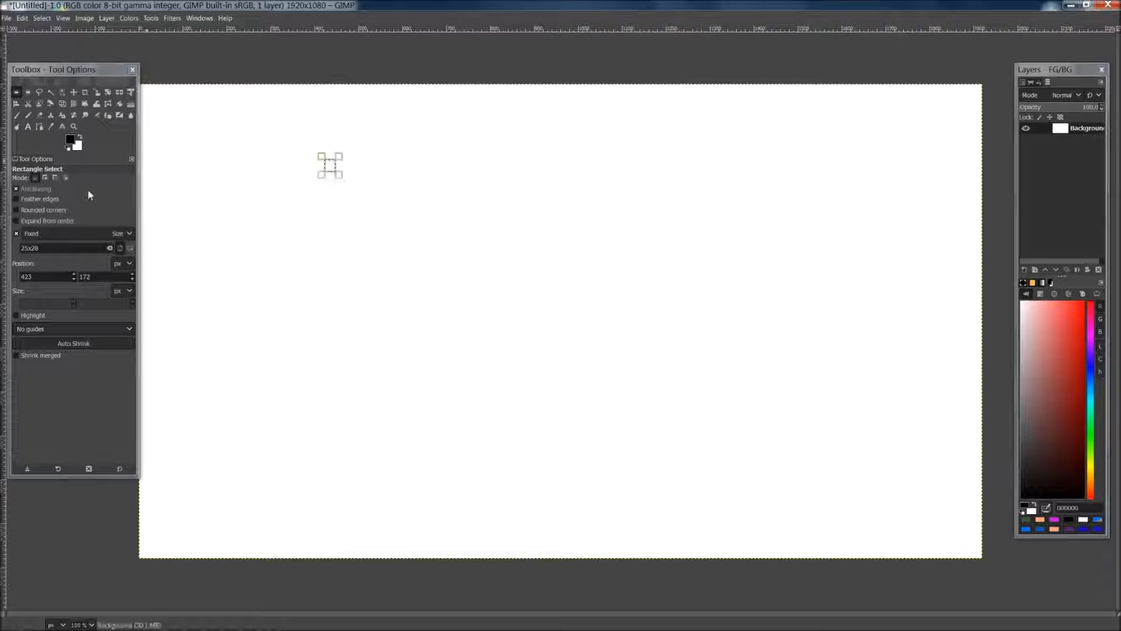
- Draw a circular selection about 265 px across, release its fixed aspect ratio and reshape it to an ellipse about 307 × 232 px
{"action": "left_click", "coordinate": [28, 91]}
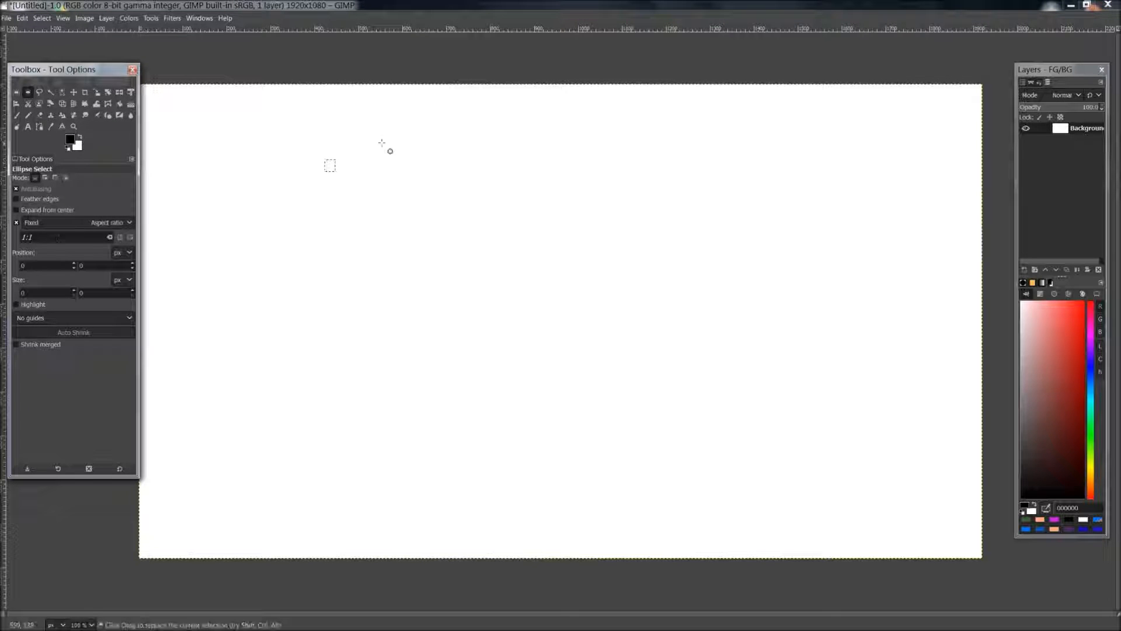
{"action": "left_click_drag", "start_coordinate": [351, 140], "coordinate": [671, 360]}
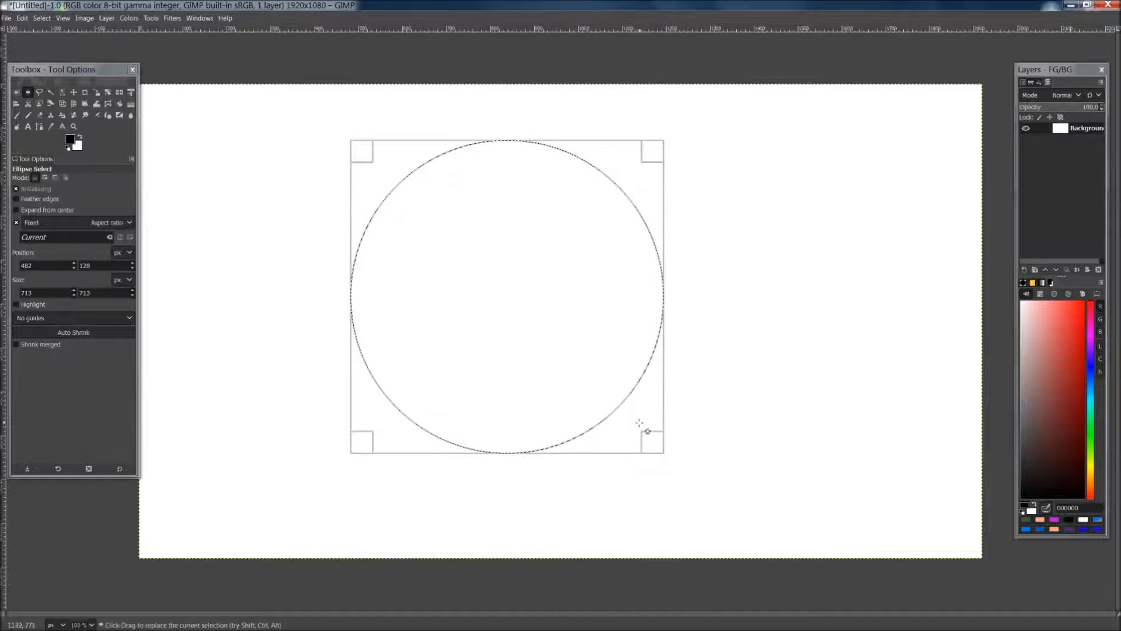
{"action": "left_click_drag", "start_coordinate": [650, 441], "coordinate": [385, 249]}
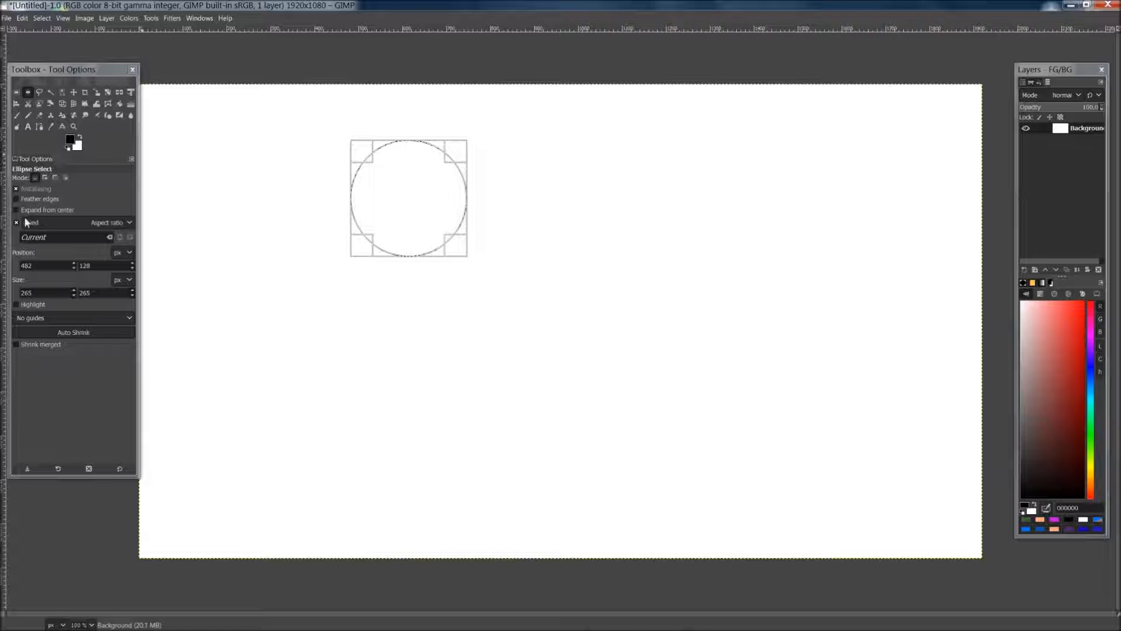
{"action": "left_click", "coordinate": [16, 223]}
{"action": "left_click_drag", "start_coordinate": [474, 259], "coordinate": [494, 246]}
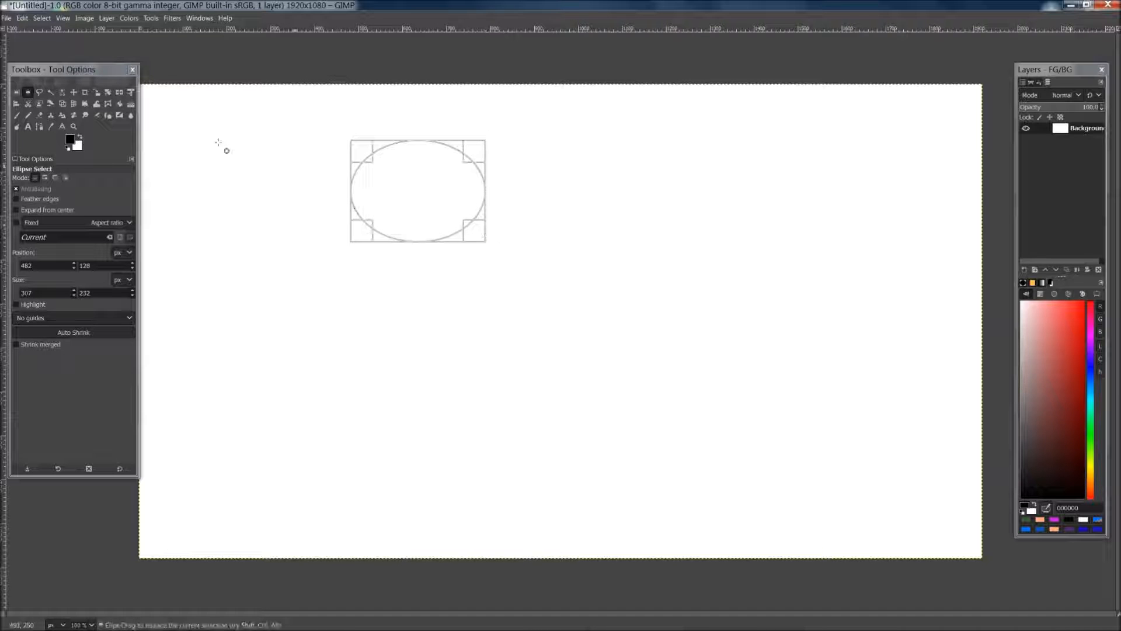
- Draw a closed six-cornered, bent polygonal selection across the middle of the canvas with Free Select
{"action": "left_click", "coordinate": [41, 91]}
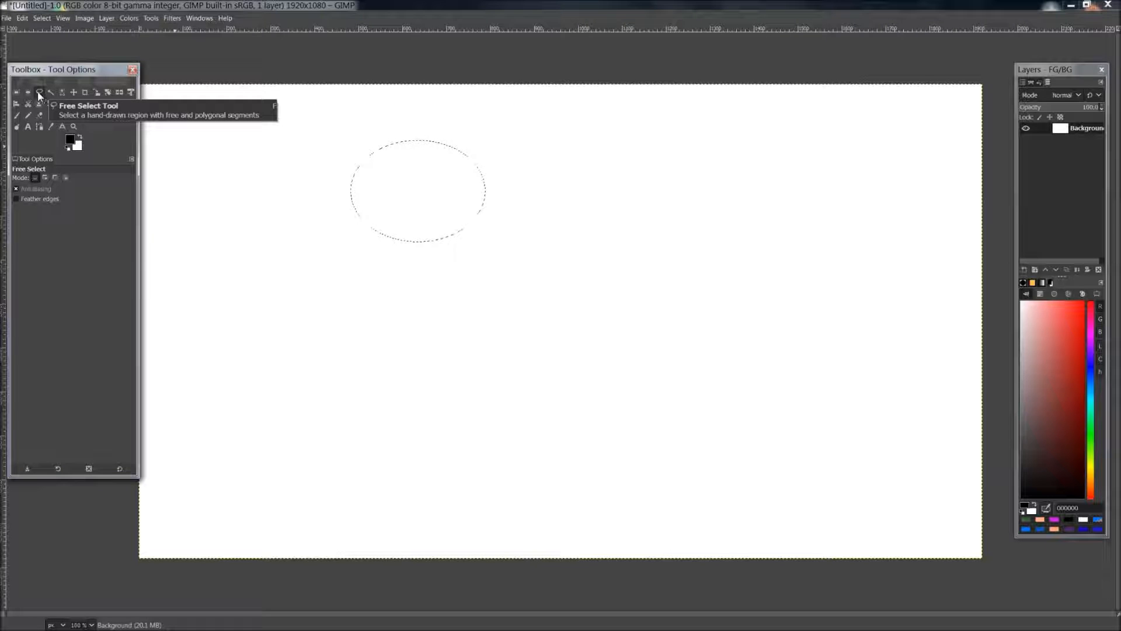
{"action": "left_click", "coordinate": [333, 295]}
{"action": "left_click", "coordinate": [687, 167]}
{"action": "left_click", "coordinate": [748, 346]}
{"action": "left_click", "coordinate": [654, 331]}
{"action": "left_click", "coordinate": [636, 232]}
{"action": "left_click", "coordinate": [345, 378]}
{"action": "left_click", "coordinate": [333, 296]}
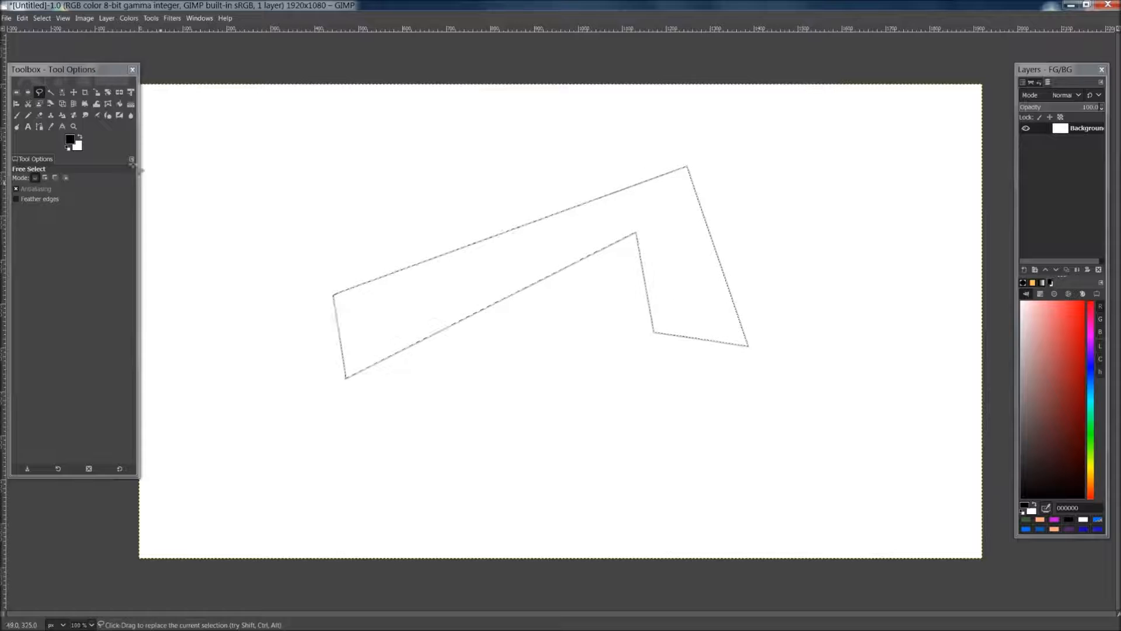
- Move the background layer on the canvas and undo the last move
{"action": "left_click", "coordinate": [50, 93]}
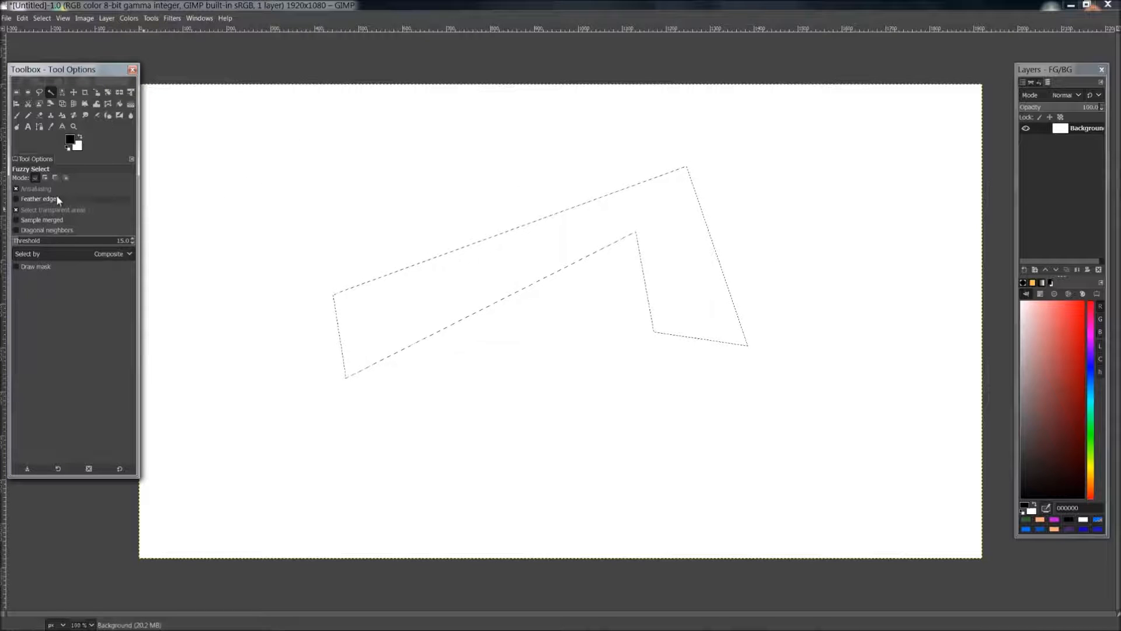
{"action": "left_click", "coordinate": [74, 93]}
{"action": "left_click_drag", "start_coordinate": [413, 192], "coordinate": [401, 158]}
{"action": "key", "text": "ctrl+z"}
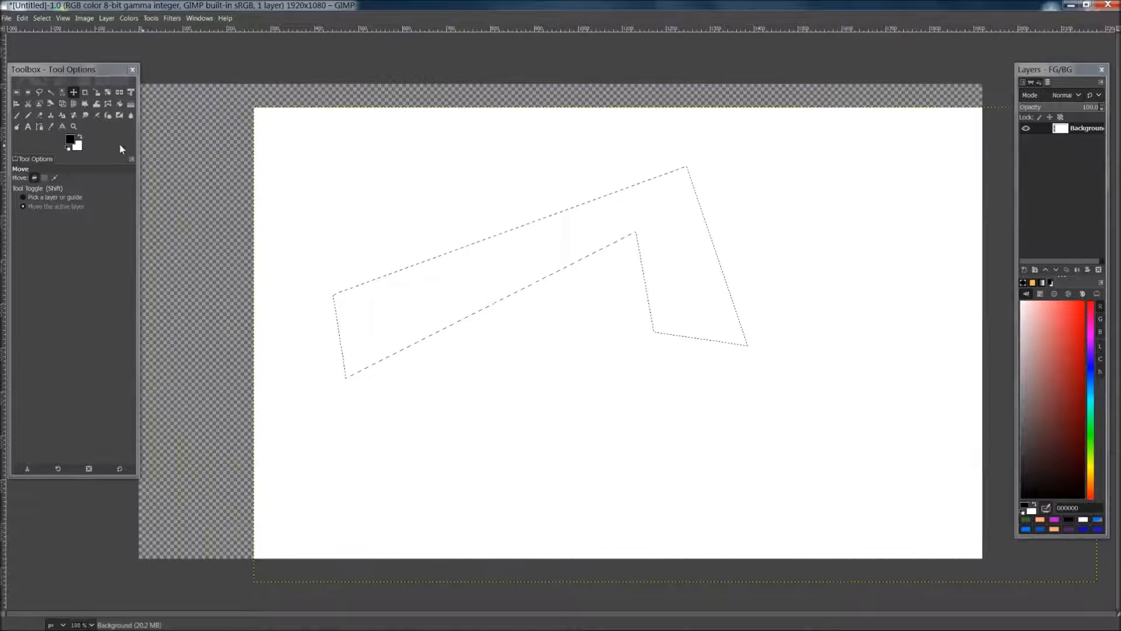
- Undo the layer move and crop the image to a central rectangle about 908 × 460 px
{"action": "key", "text": "ctrl+z"}
{"action": "left_click", "coordinate": [87, 95]}
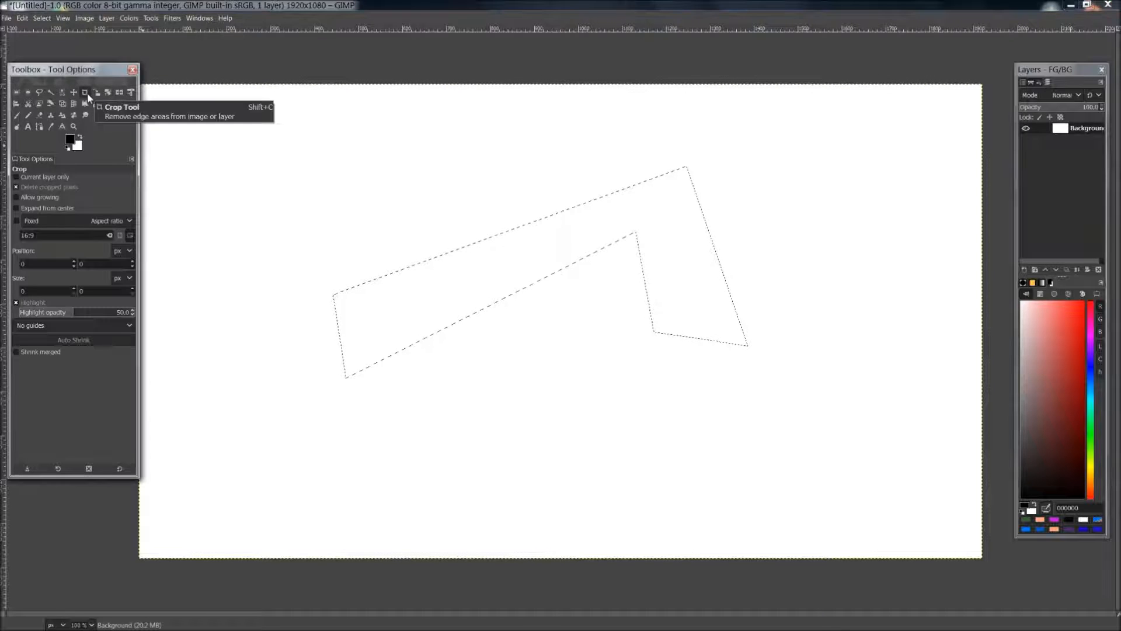
{"action": "left_click_drag", "start_coordinate": [375, 154], "coordinate": [774, 397]}
{"action": "left_click_drag", "start_coordinate": [498, 180], "coordinate": [584, 221]}
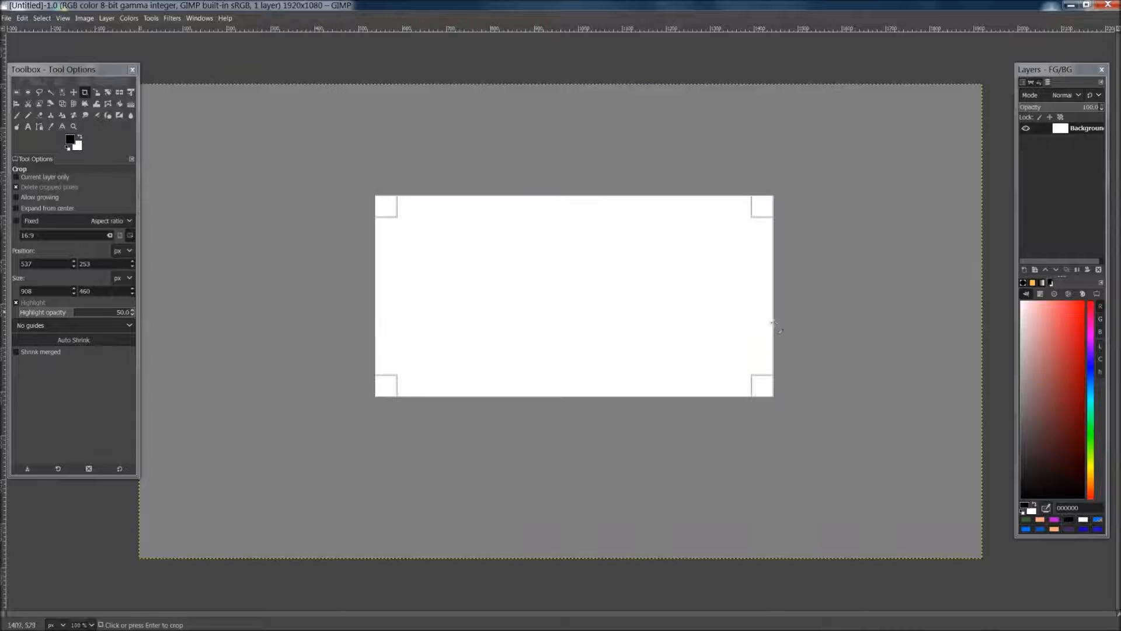
{"action": "left_click", "coordinate": [584, 276]}
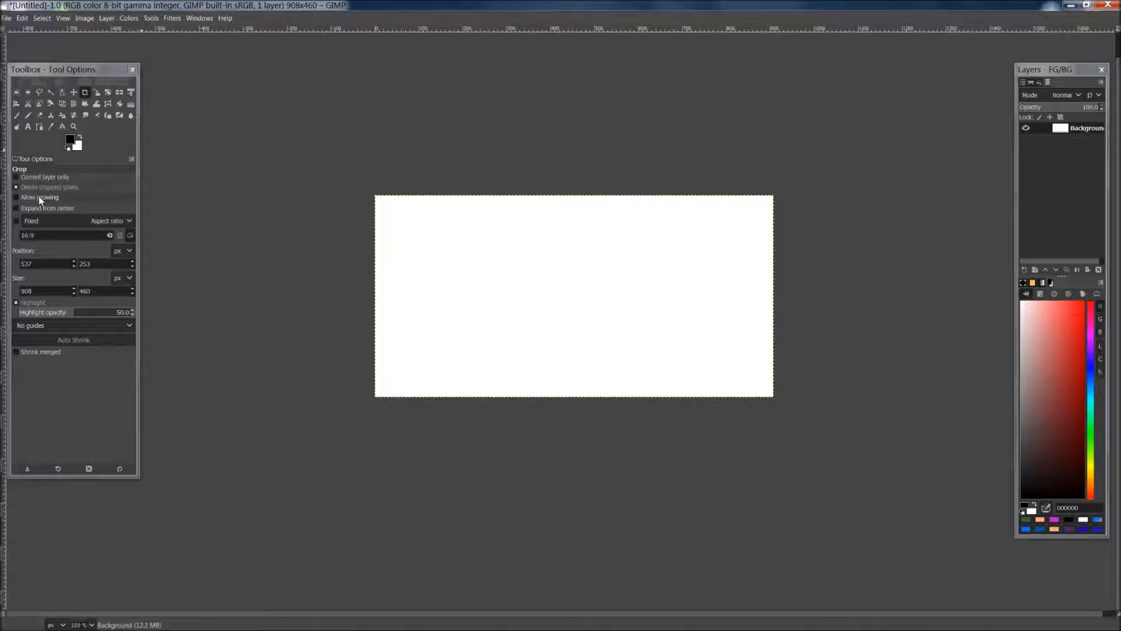
- Look through the Crop tool's fixed-constraint choices without changing them, and undo the crop
{"action": "left_click", "coordinate": [41, 221]}
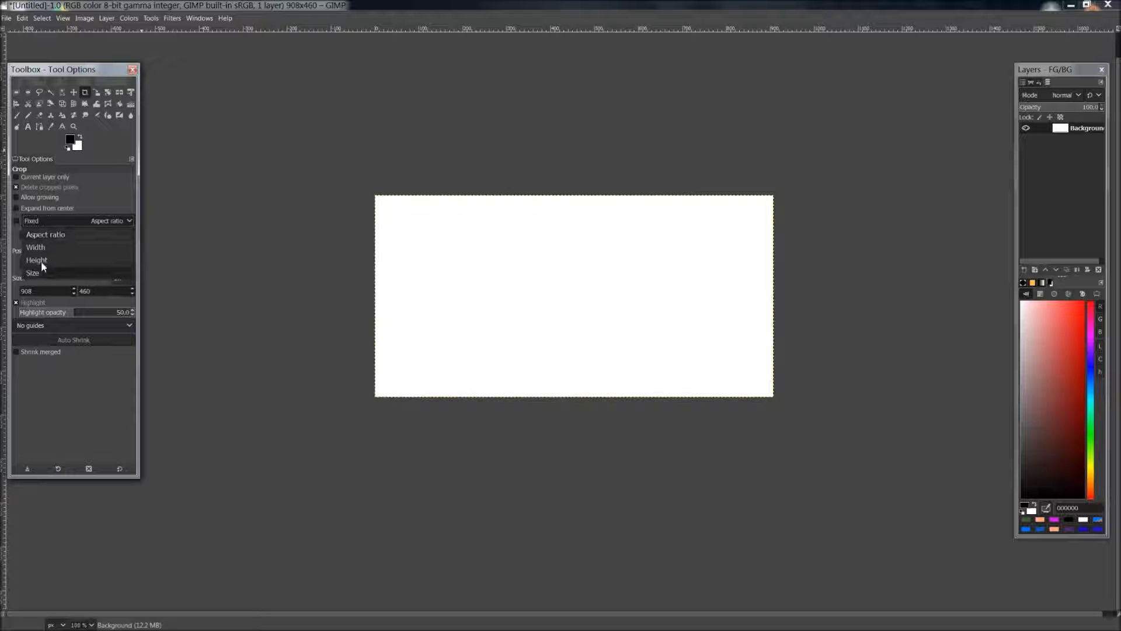
{"action": "left_click", "coordinate": [49, 221]}
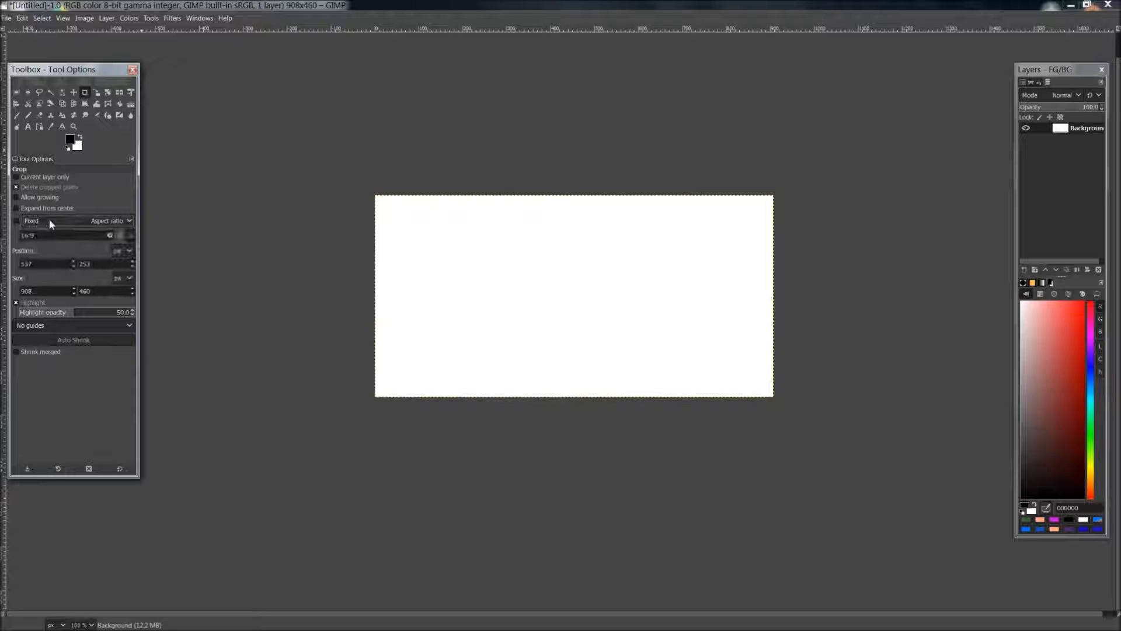
{"action": "key", "text": "ctrl+z"}
- Try rotating the background layer freehand around its center with the Rotate tool and undo the rotation
{"action": "left_click", "coordinate": [98, 96]}
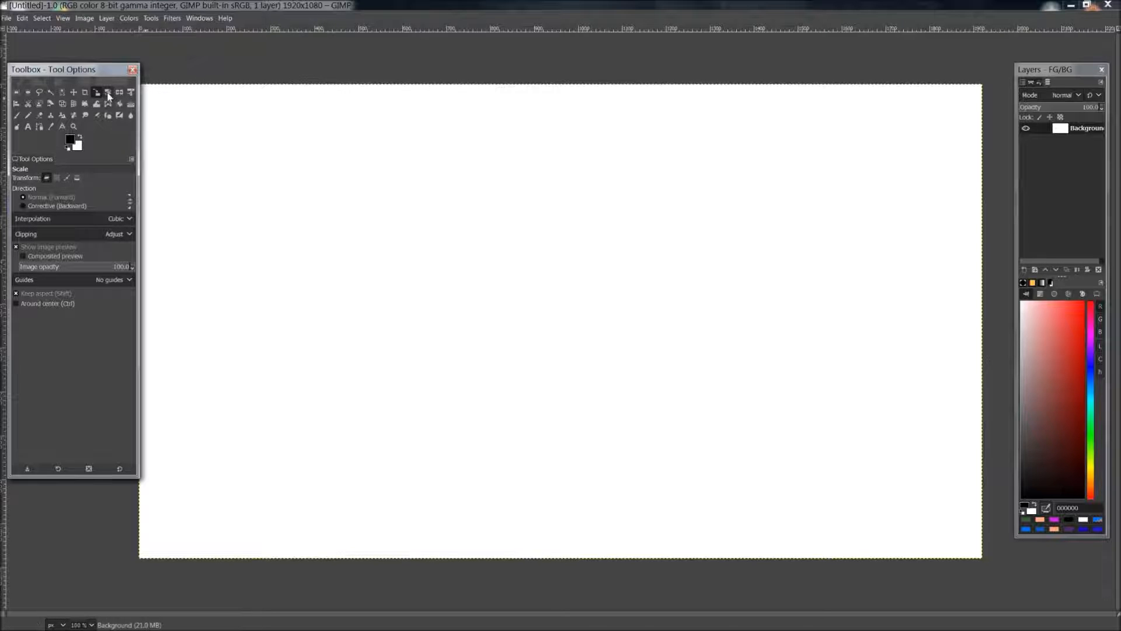
{"action": "left_click", "coordinate": [108, 93]}
{"action": "left_click", "coordinate": [306, 152]}
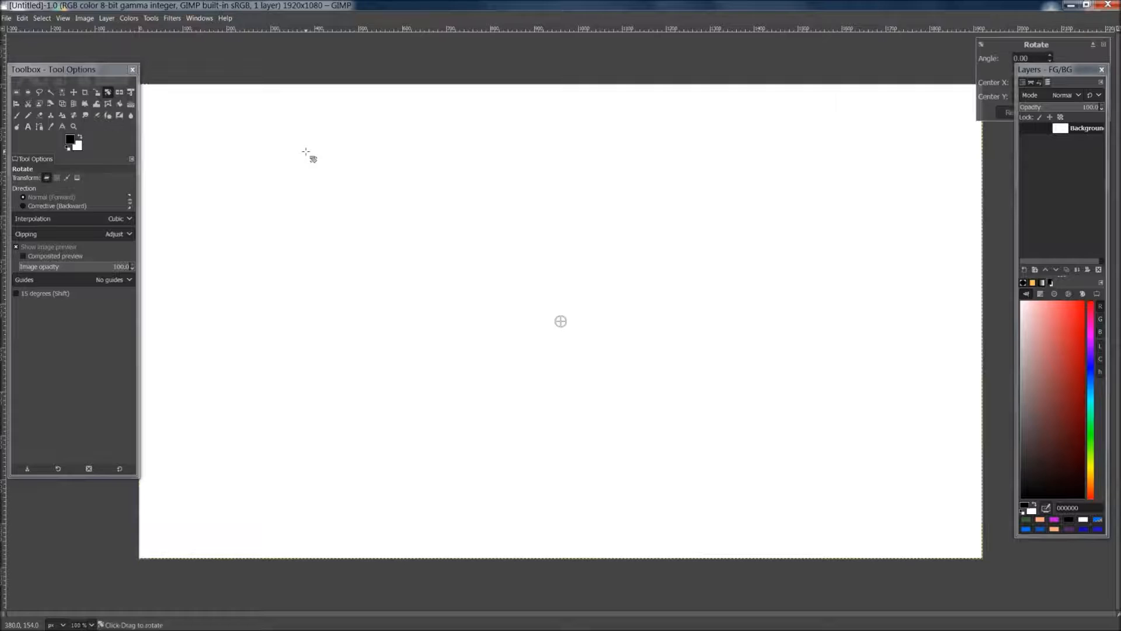
{"action": "left_click_drag", "start_coordinate": [519, 174], "coordinate": [283, 138]}
{"action": "key", "text": "ctrl+z"}
- Paint a curved black stroke at size 10 in the upper-left part of the canvas with the Paintbrush
{"action": "left_click", "coordinate": [121, 94]}
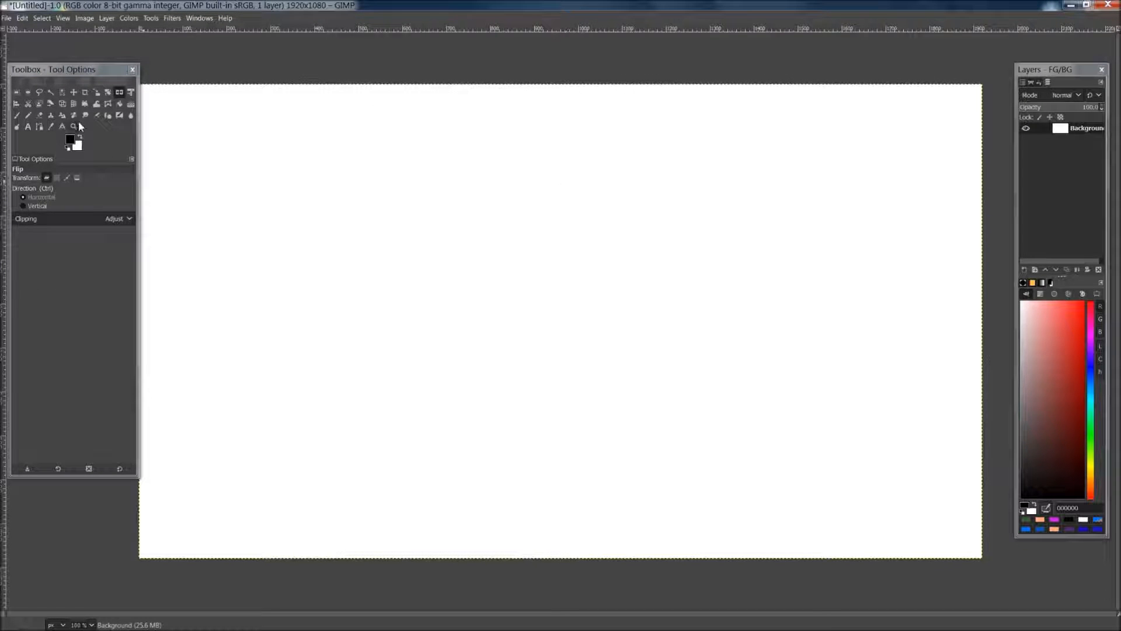
{"action": "left_click", "coordinate": [18, 116]}
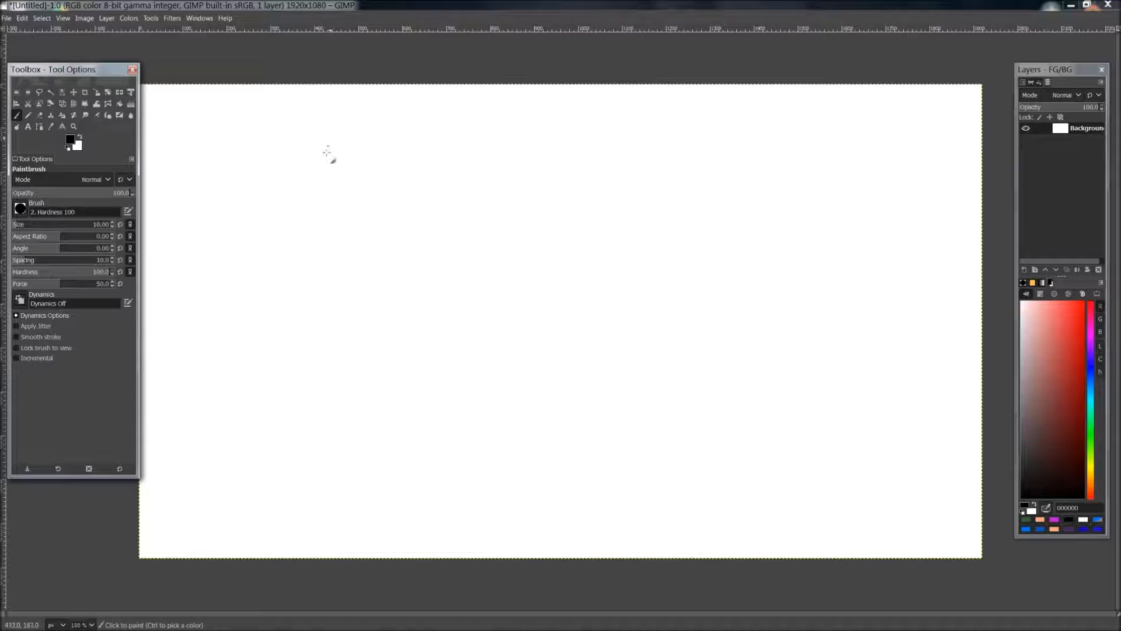
{"action": "mouse_move", "coordinate": [328, 151]}
{"action": "left_mouse_down"}
{"action": "mouse_move", "coordinate": [421, 315]}
{"action": "mouse_move", "coordinate": [399, 350]}
{"action": "left_mouse_up"}
- Flip the layer horizontally back and forth several times, and undo the flips and the brush stroke
{"action": "left_click", "coordinate": [119, 92]}
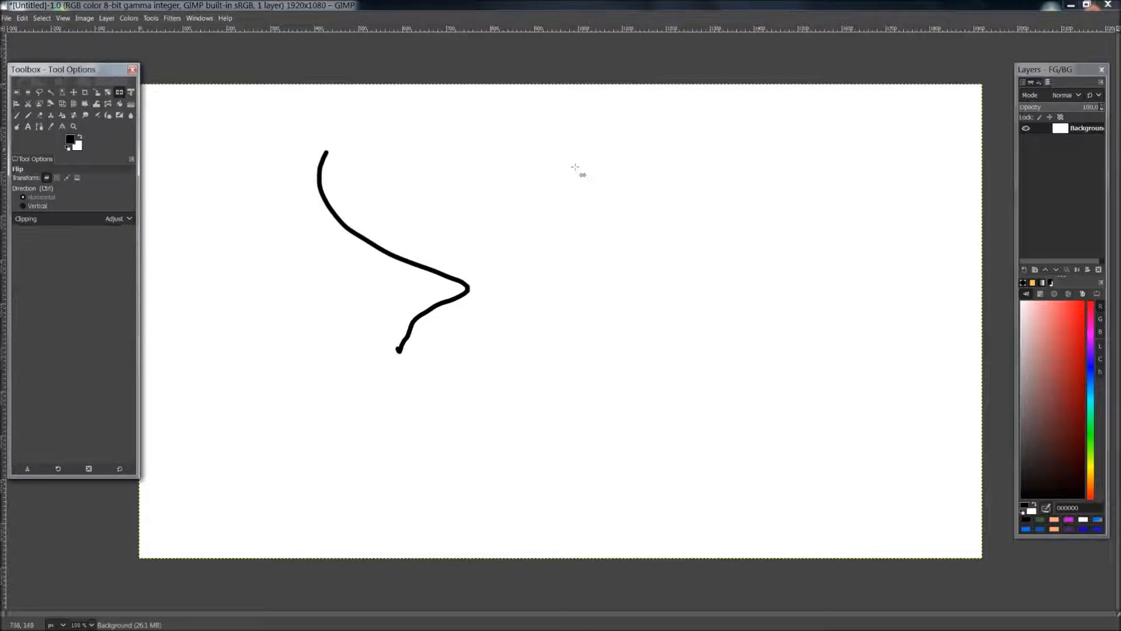
{"action": "left_click", "coordinate": [590, 169]}
{"action": "left_click", "coordinate": [540, 167]}
{"action": "left_click", "coordinate": [584, 162]}
{"action": "left_click", "coordinate": [546, 160]}
{"action": "left_click", "coordinate": [198, 133]}
{"action": "left_click", "coordinate": [183, 123]}
{"action": "left_click", "coordinate": [183, 124]}
{"action": "left_click", "coordinate": [175, 117]}
{"action": "left_click", "coordinate": [168, 109], "text": "ctrl"}
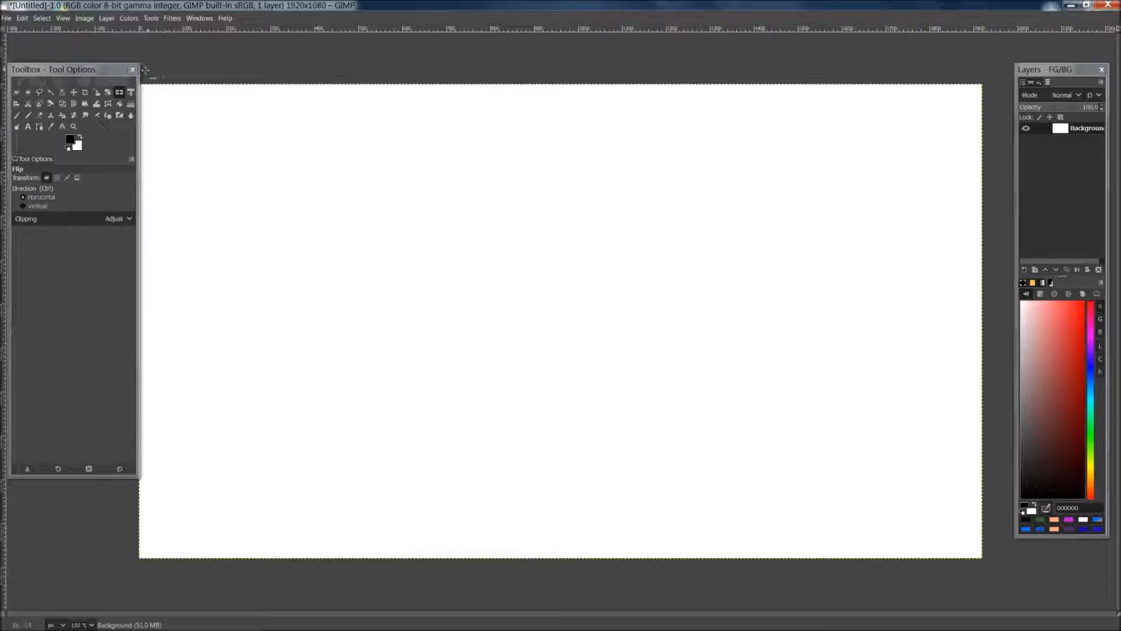
{"action": "key", "text": "ctrl"}
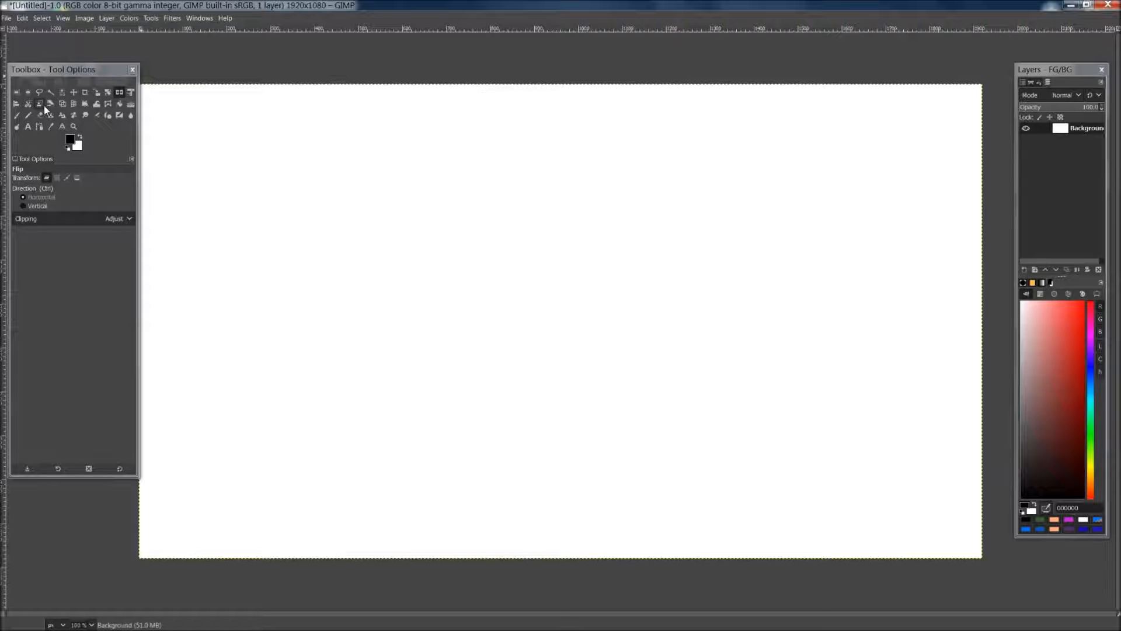
- Fill the whole canvas with the black foreground color using Bucket Fill and undo the fill
{"action": "left_click", "coordinate": [119, 105]}
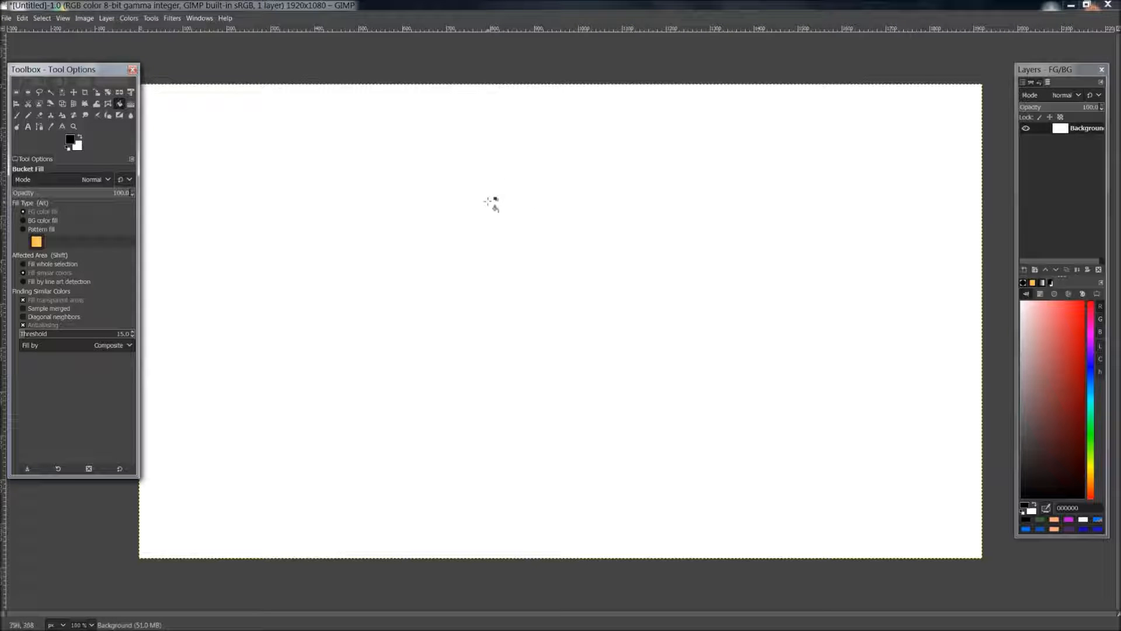
{"action": "left_click", "coordinate": [401, 161]}
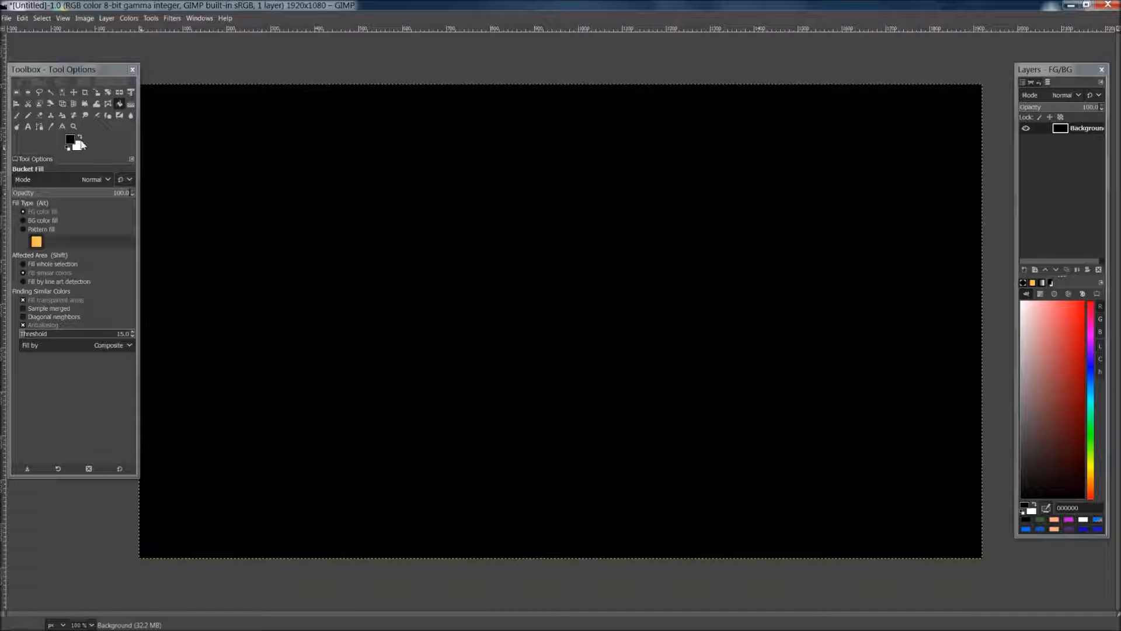
{"action": "left_click", "coordinate": [261, 142], "text": "alt"}
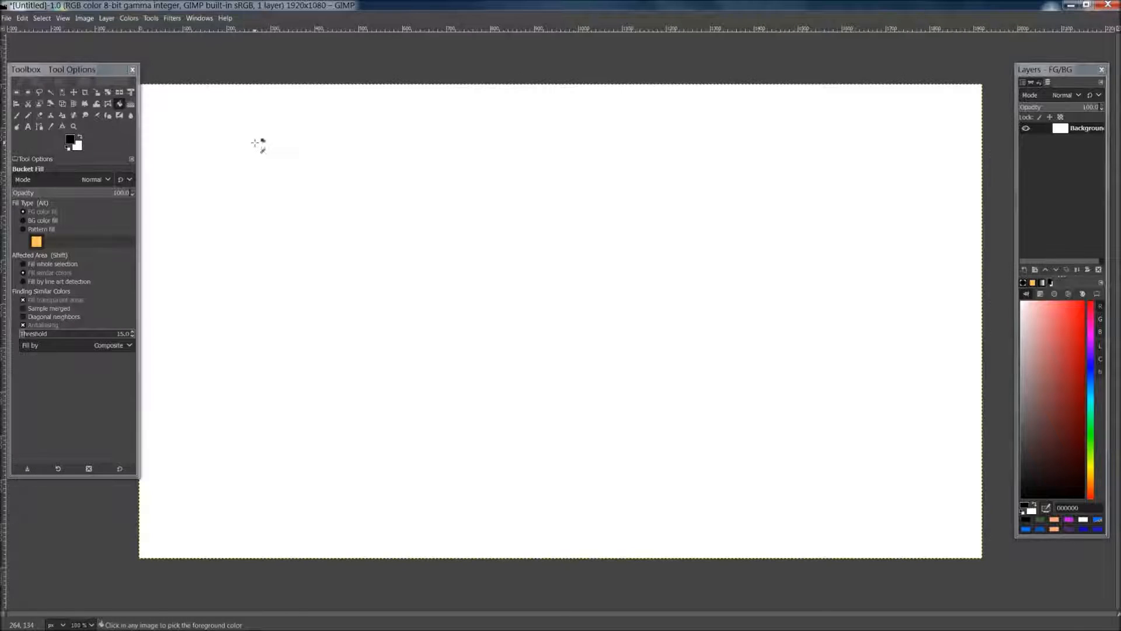
- Paint a black zigzag and a second stroke beside it with the Paintbrush, and undo both strokes
{"action": "left_click", "coordinate": [18, 117]}
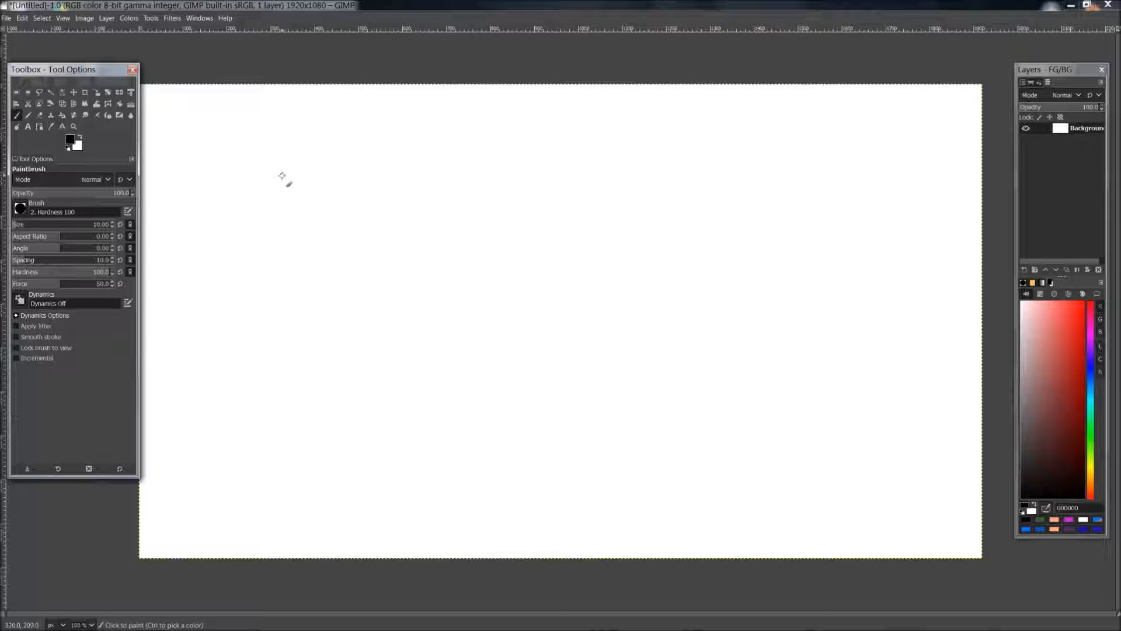
{"action": "mouse_move", "coordinate": [283, 154]}
{"action": "left_mouse_down"}
{"action": "mouse_move", "coordinate": [276, 201]}
{"action": "mouse_move", "coordinate": [338, 212]}
{"action": "mouse_move", "coordinate": [368, 260]}
{"action": "mouse_move", "coordinate": [373, 334]}
{"action": "left_mouse_up"}
{"action": "mouse_move", "coordinate": [490, 147]}
{"action": "left_mouse_down"}
{"action": "mouse_move", "coordinate": [514, 153]}
{"action": "mouse_move", "coordinate": [490, 290]}
{"action": "left_mouse_up"}
{"action": "key", "text": "ctrl+z"}
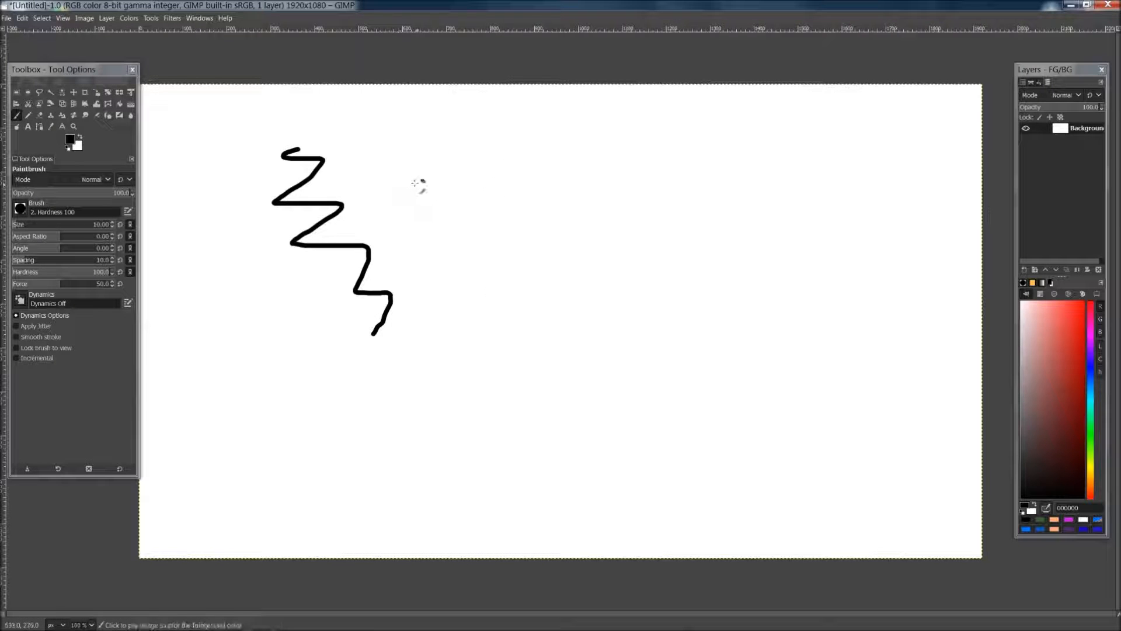
{"action": "key", "text": "ctrl+z"}
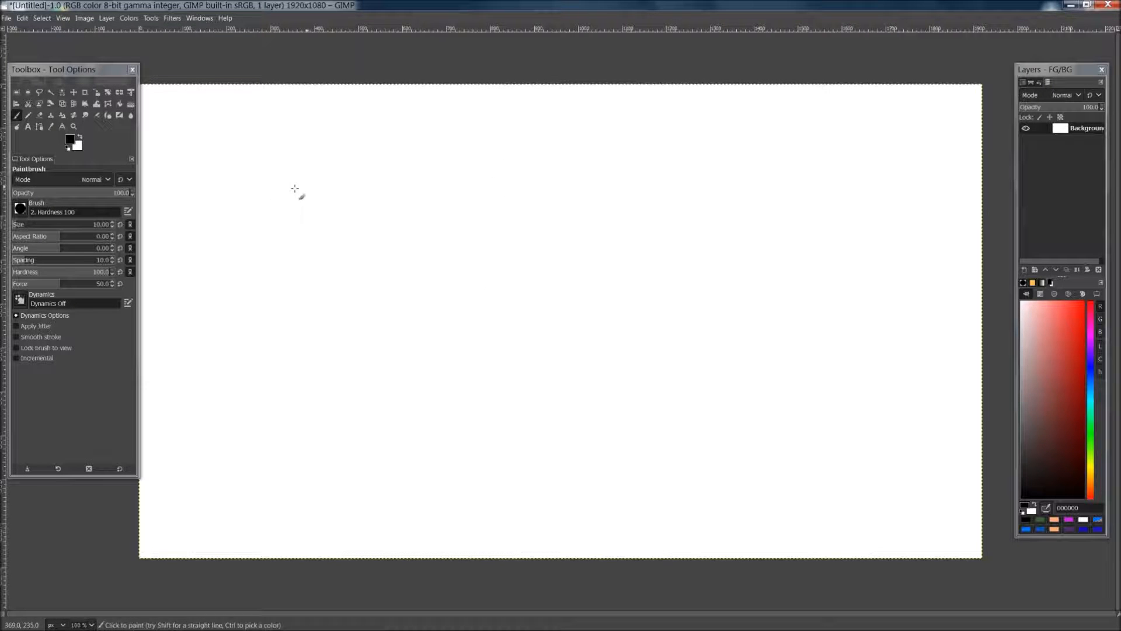
- Draw a wavy black stroke at size 10 in the upper-left part of the canvas with the Pencil
{"action": "left_click", "coordinate": [30, 116]}
{"action": "left_click", "coordinate": [30, 115]}
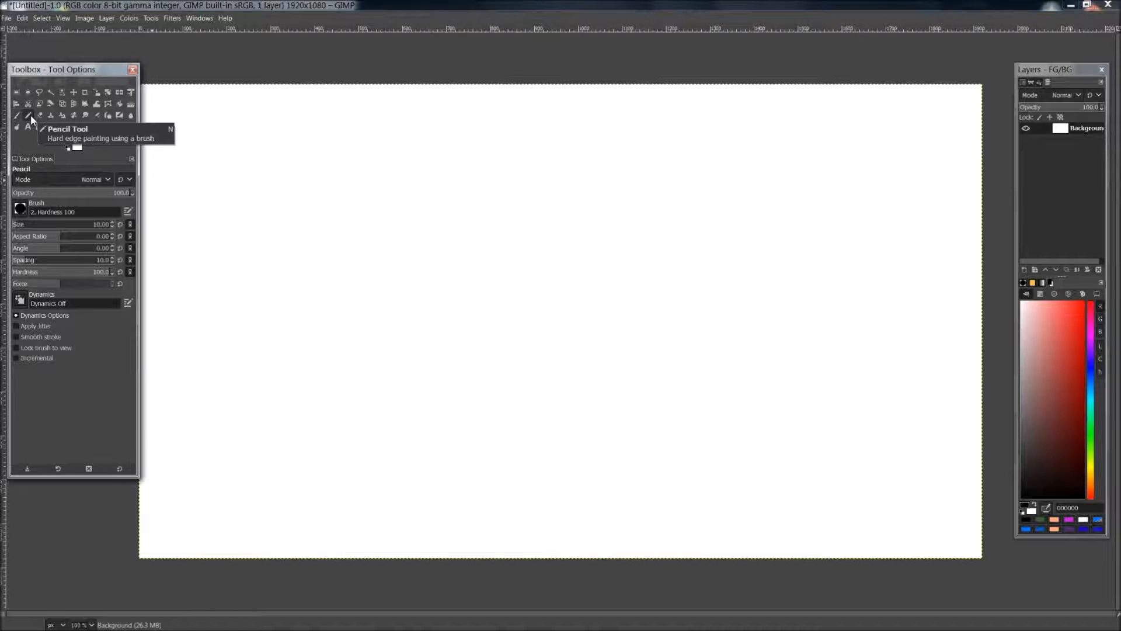
{"action": "left_click", "coordinate": [40, 114]}
{"action": "left_click", "coordinate": [28, 115]}
{"action": "mouse_move", "coordinate": [353, 168]}
{"action": "left_mouse_down"}
{"action": "mouse_move", "coordinate": [371, 216]}
{"action": "mouse_move", "coordinate": [362, 296]}
{"action": "left_mouse_up"}
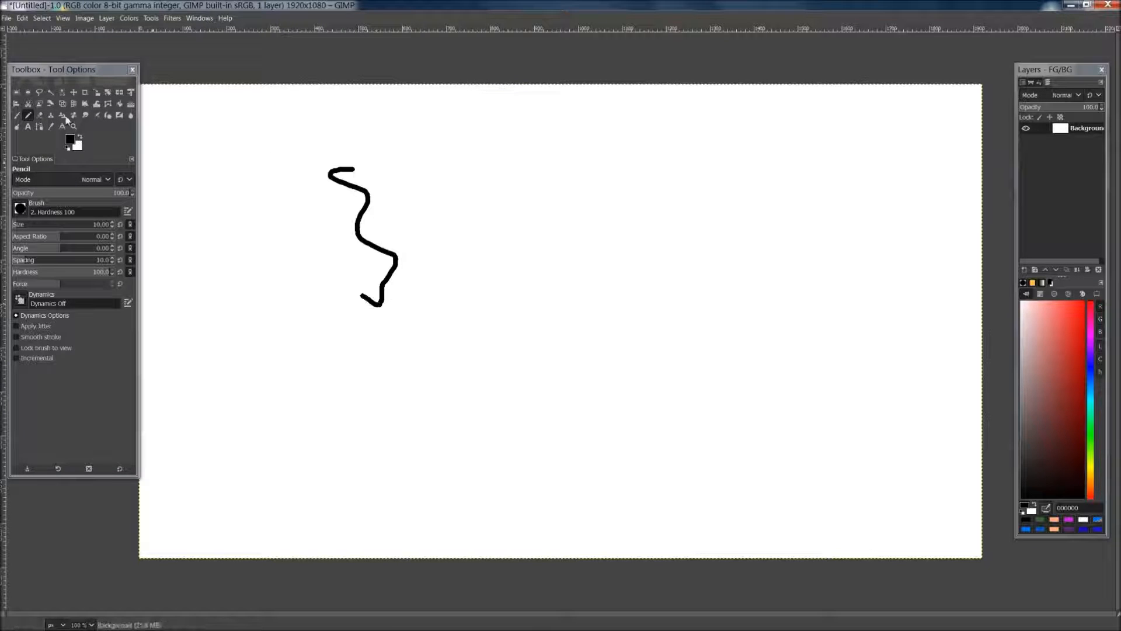
- Erase along the wavy pencil stroke with the Eraser, and undo both the erasing and the pencil stroke
{"action": "left_click", "coordinate": [41, 115]}
{"action": "mouse_move", "coordinate": [334, 174]}
{"action": "left_mouse_down"}
{"action": "mouse_move", "coordinate": [337, 200]}
{"action": "mouse_move", "coordinate": [362, 247]}
{"action": "mouse_move", "coordinate": [393, 252]}
{"action": "mouse_move", "coordinate": [381, 263]}
{"action": "mouse_move", "coordinate": [379, 301]}
{"action": "mouse_move", "coordinate": [378, 305]}
{"action": "left_mouse_up"}
{"action": "key", "text": "ctrl+z"}
{"action": "key", "text": "ctrl+z"}
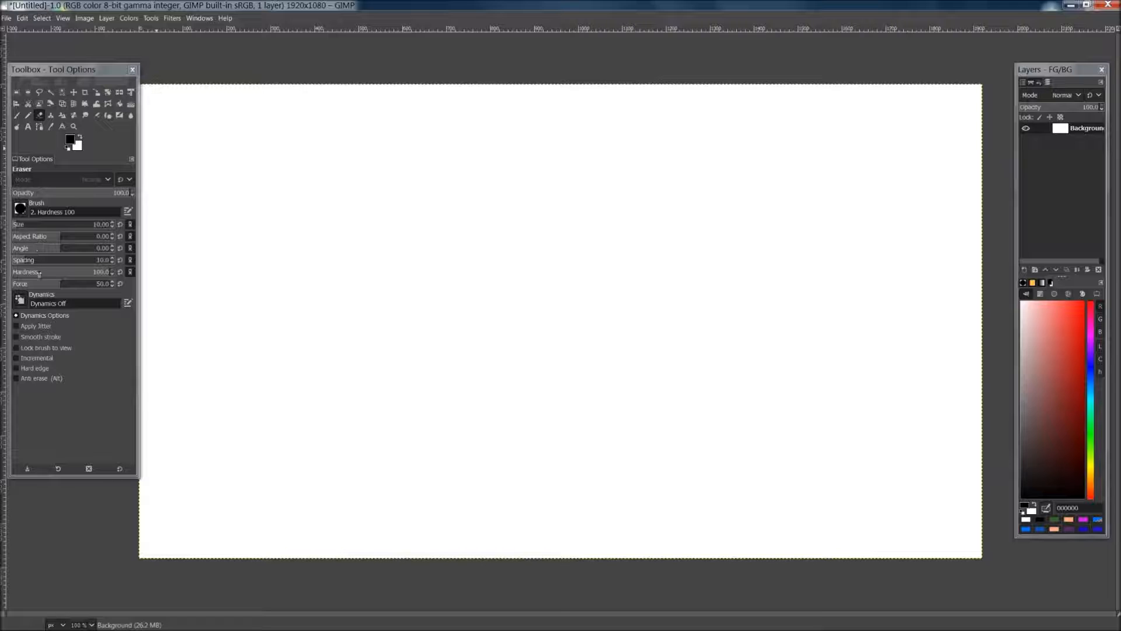
- Set the Paintbrush size to 171 and paint a round black dot and a thick winding stroke across the canvas's right half
{"action": "left_click", "coordinate": [16, 115]}
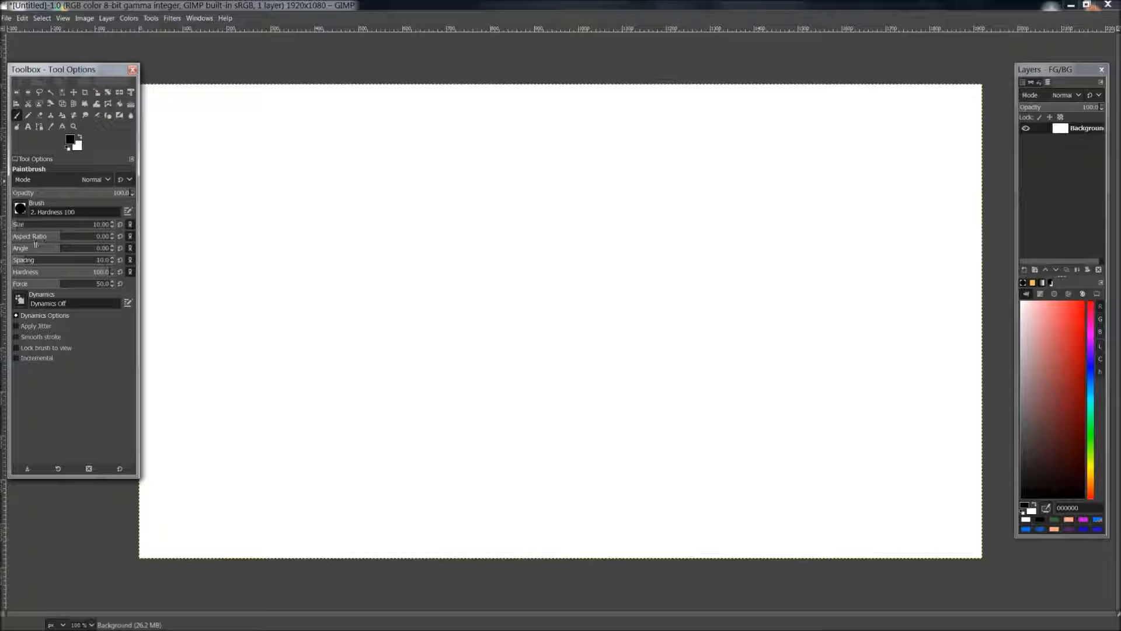
{"action": "left_click", "coordinate": [20, 208]}
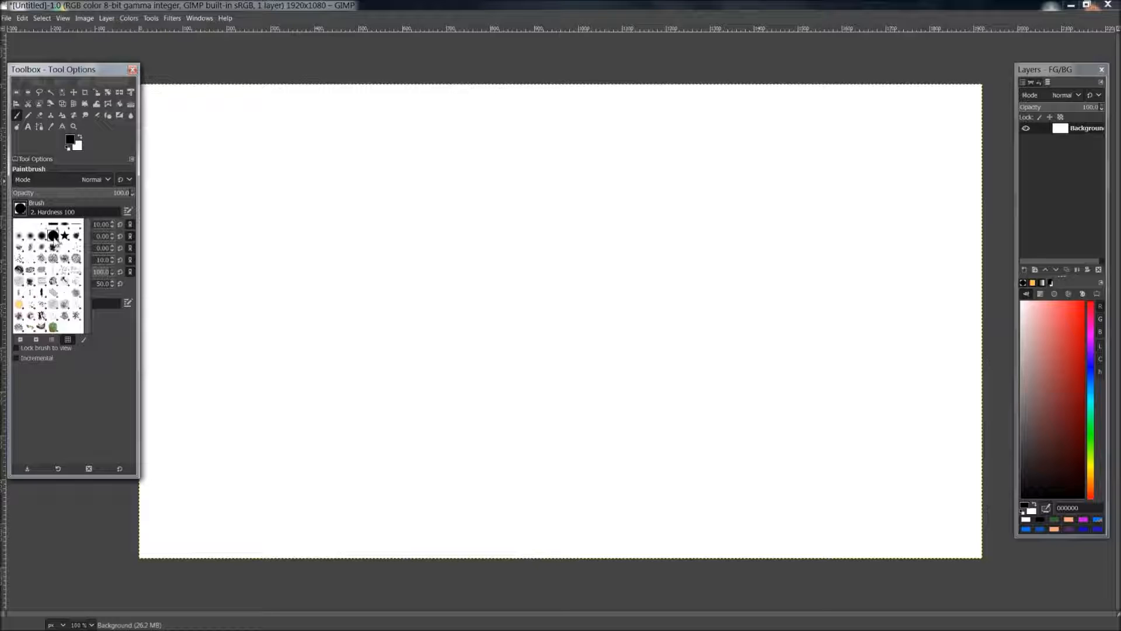
{"action": "left_click", "coordinate": [37, 212]}
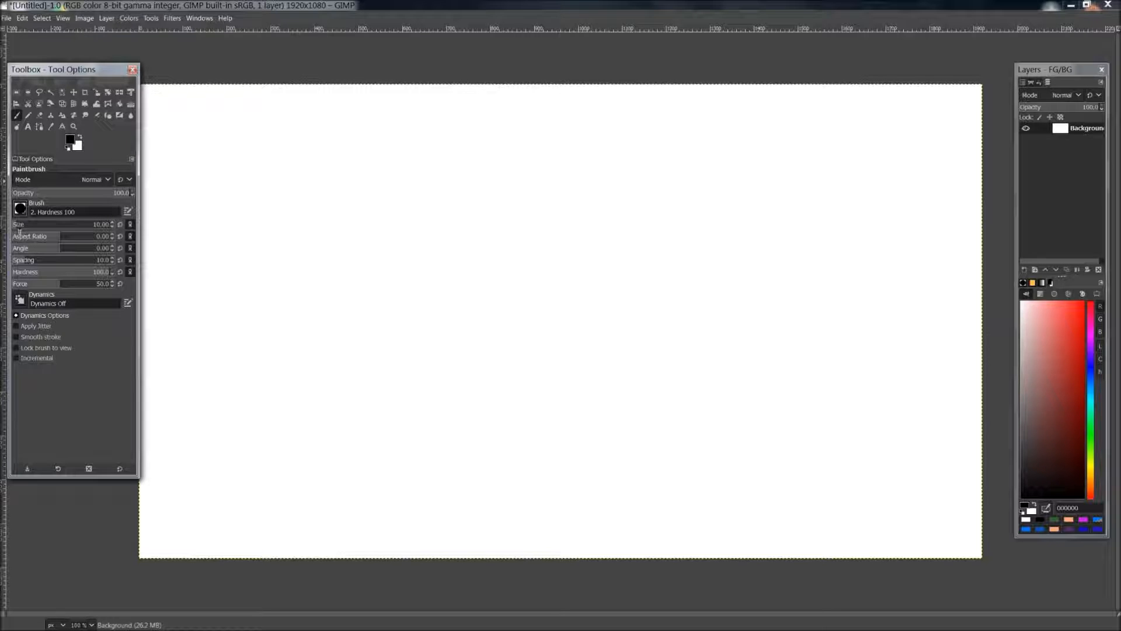
{"action": "left_click_drag", "start_coordinate": [28, 225], "coordinate": [47, 225]}
{"action": "left_click", "coordinate": [379, 217]}
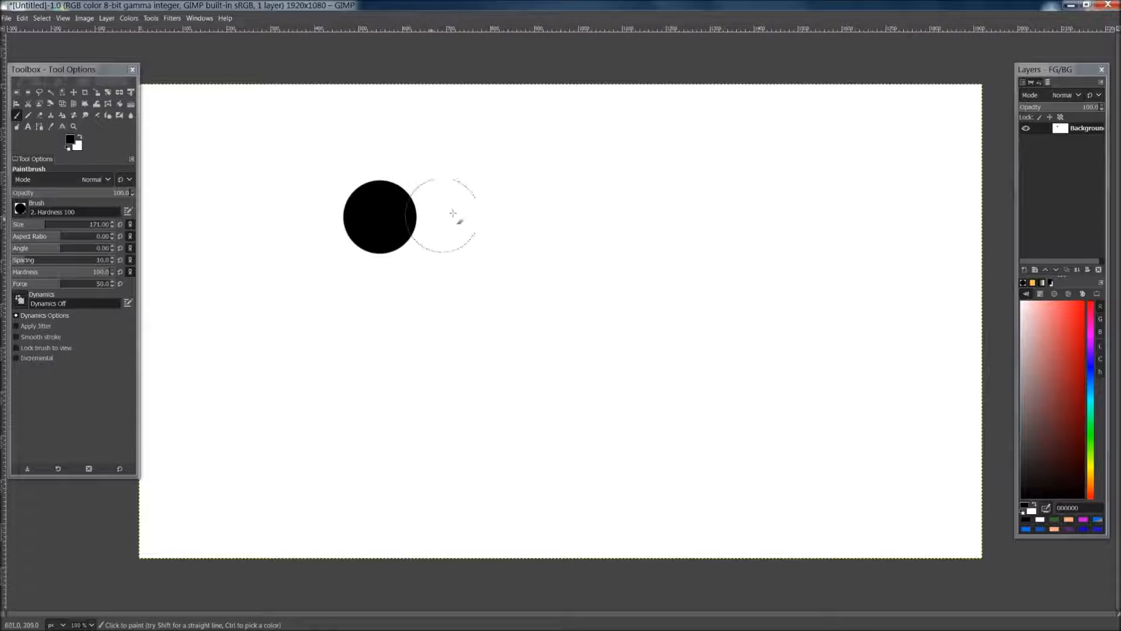
{"action": "mouse_move", "coordinate": [531, 175]}
{"action": "left_mouse_down"}
{"action": "mouse_move", "coordinate": [618, 206]}
{"action": "mouse_move", "coordinate": [620, 241]}
{"action": "mouse_move", "coordinate": [569, 282]}
{"action": "mouse_move", "coordinate": [533, 333]}
{"action": "mouse_move", "coordinate": [603, 380]}
{"action": "mouse_move", "coordinate": [757, 387]}
{"action": "mouse_move", "coordinate": [868, 335]}
{"action": "mouse_move", "coordinate": [826, 231]}
{"action": "mouse_move", "coordinate": [788, 183]}
{"action": "mouse_move", "coordinate": [868, 150]}
{"action": "left_mouse_up"}
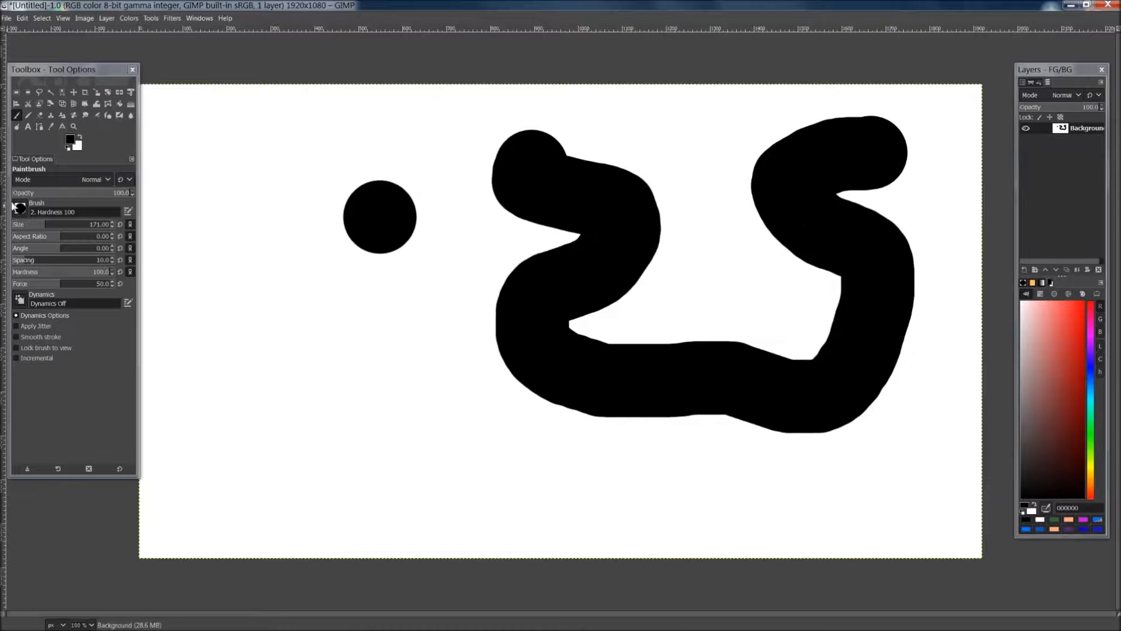
- Switch the Paintbrush to the 2. Hardness 050 brush and set its size to 205
{"action": "left_click", "coordinate": [20, 209]}
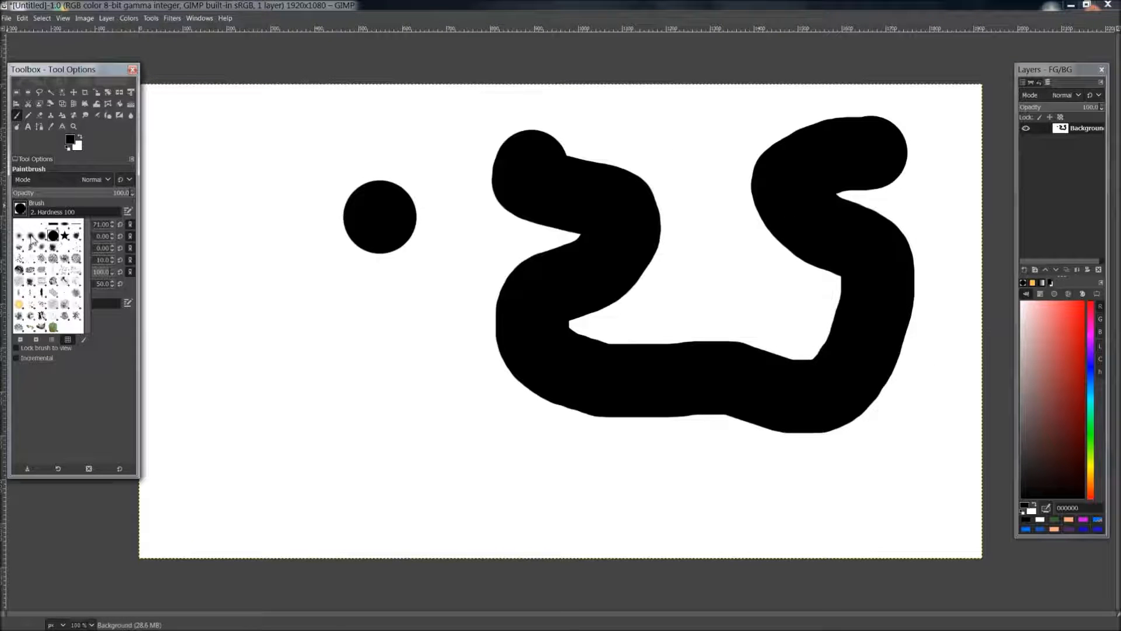
{"action": "left_click", "coordinate": [31, 237]}
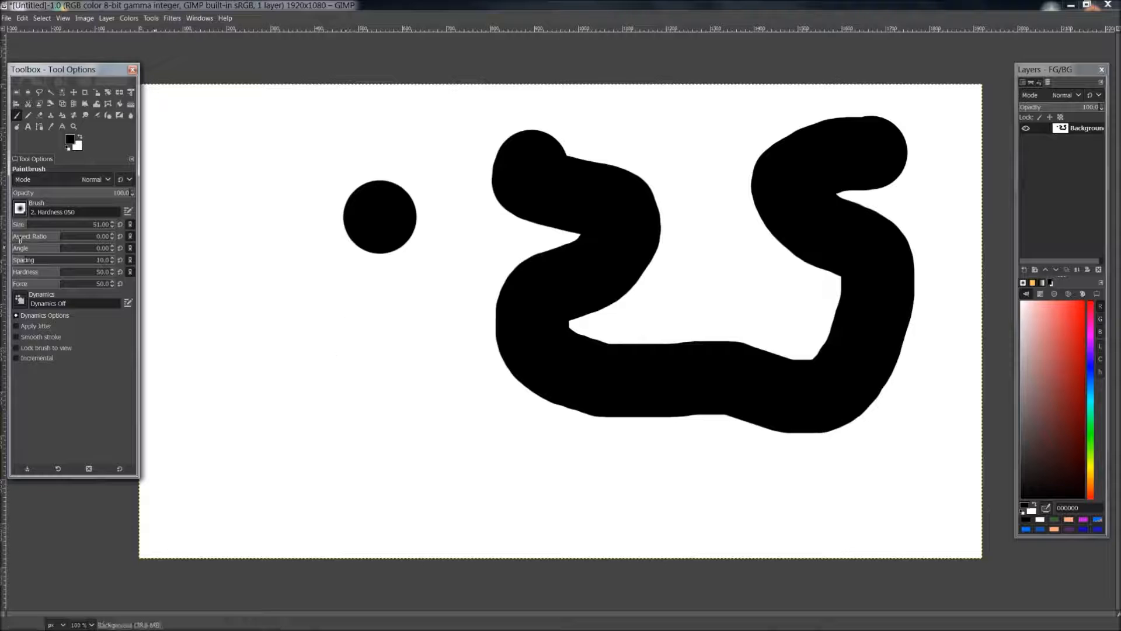
{"action": "mouse_move", "coordinate": [22, 226]}
{"action": "left_mouse_down"}
{"action": "mouse_move", "coordinate": [61, 226]}
{"action": "mouse_move", "coordinate": [41, 226]}
{"action": "left_mouse_up"}
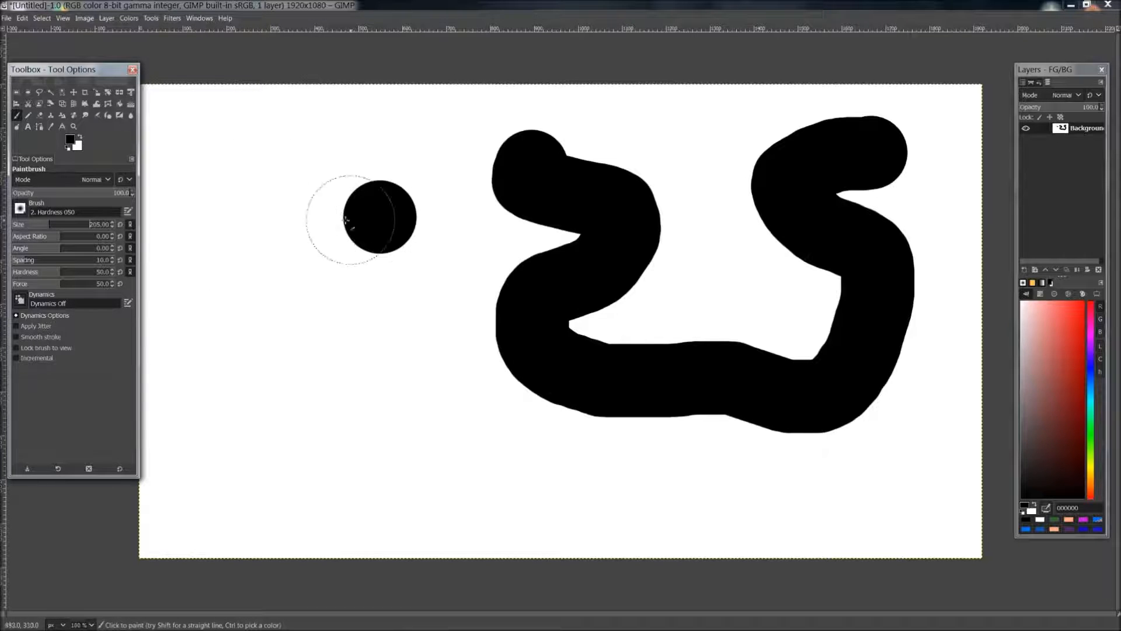
- Paint a soft dab beside the round dot, a long soft stroke along the lower canvas and a filled soft blob on it
{"action": "left_click", "coordinate": [285, 219]}
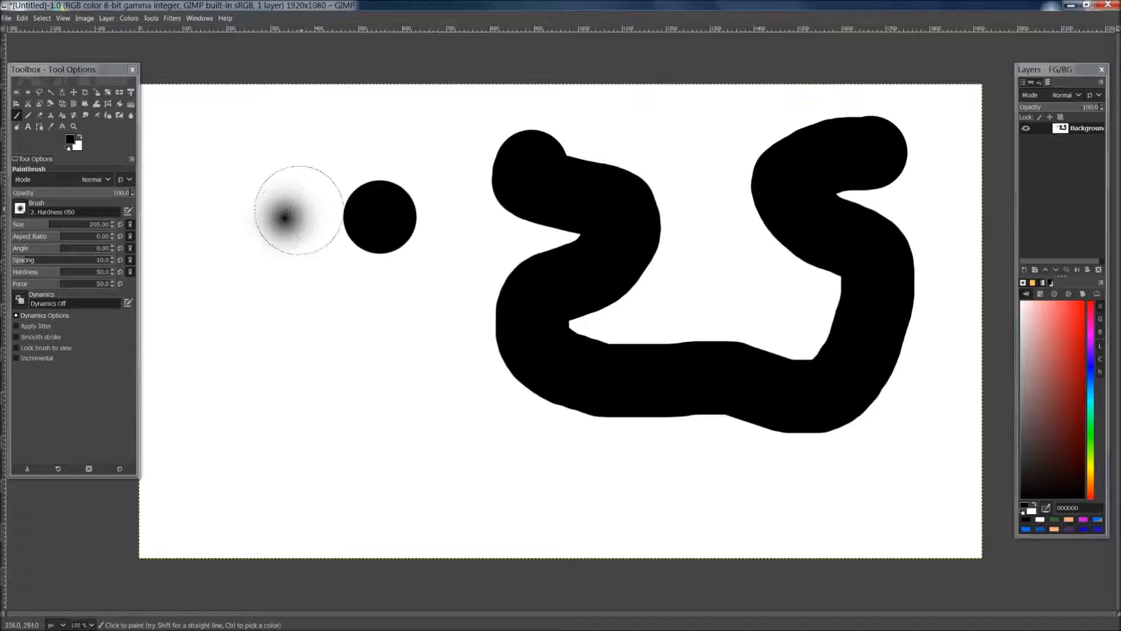
{"action": "mouse_move", "coordinate": [208, 271]}
{"action": "left_mouse_down"}
{"action": "mouse_move", "coordinate": [230, 336]}
{"action": "mouse_move", "coordinate": [280, 376]}
{"action": "mouse_move", "coordinate": [302, 418]}
{"action": "mouse_move", "coordinate": [381, 451]}
{"action": "left_mouse_up"}
{"action": "mouse_move", "coordinate": [550, 507]}
{"action": "left_mouse_down"}
{"action": "mouse_move", "coordinate": [893, 509]}
{"action": "mouse_move", "coordinate": [911, 484]}
{"action": "left_mouse_up"}
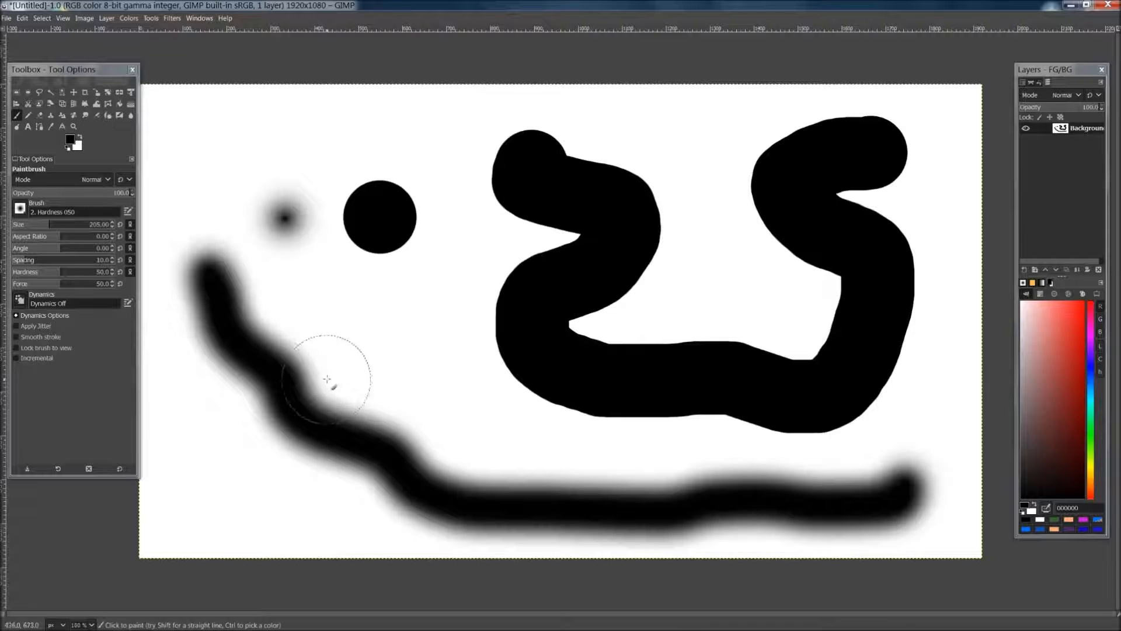
{"action": "mouse_move", "coordinate": [374, 350]}
{"action": "left_mouse_down"}
{"action": "mouse_move", "coordinate": [309, 355]}
{"action": "mouse_move", "coordinate": [288, 380]}
{"action": "mouse_move", "coordinate": [408, 405]}
{"action": "mouse_move", "coordinate": [396, 360]}
{"action": "mouse_move", "coordinate": [328, 376]}
{"action": "mouse_move", "coordinate": [419, 395]}
{"action": "mouse_move", "coordinate": [379, 381]}
{"action": "mouse_move", "coordinate": [354, 391]}
{"action": "mouse_move", "coordinate": [404, 380]}
{"action": "mouse_move", "coordinate": [323, 364]}
{"action": "mouse_move", "coordinate": [365, 418]}
{"action": "mouse_move", "coordinate": [427, 401]}
{"action": "mouse_move", "coordinate": [362, 421]}
{"action": "mouse_move", "coordinate": [356, 382]}
{"action": "mouse_move", "coordinate": [392, 383]}
{"action": "mouse_move", "coordinate": [321, 450]}
{"action": "mouse_move", "coordinate": [263, 426]}
{"action": "mouse_move", "coordinate": [259, 404]}
{"action": "mouse_move", "coordinate": [375, 464]}
{"action": "mouse_move", "coordinate": [317, 456]}
{"action": "mouse_move", "coordinate": [309, 418]}
{"action": "mouse_move", "coordinate": [329, 430]}
{"action": "mouse_move", "coordinate": [282, 430]}
{"action": "mouse_move", "coordinate": [318, 386]}
{"action": "left_mouse_up"}
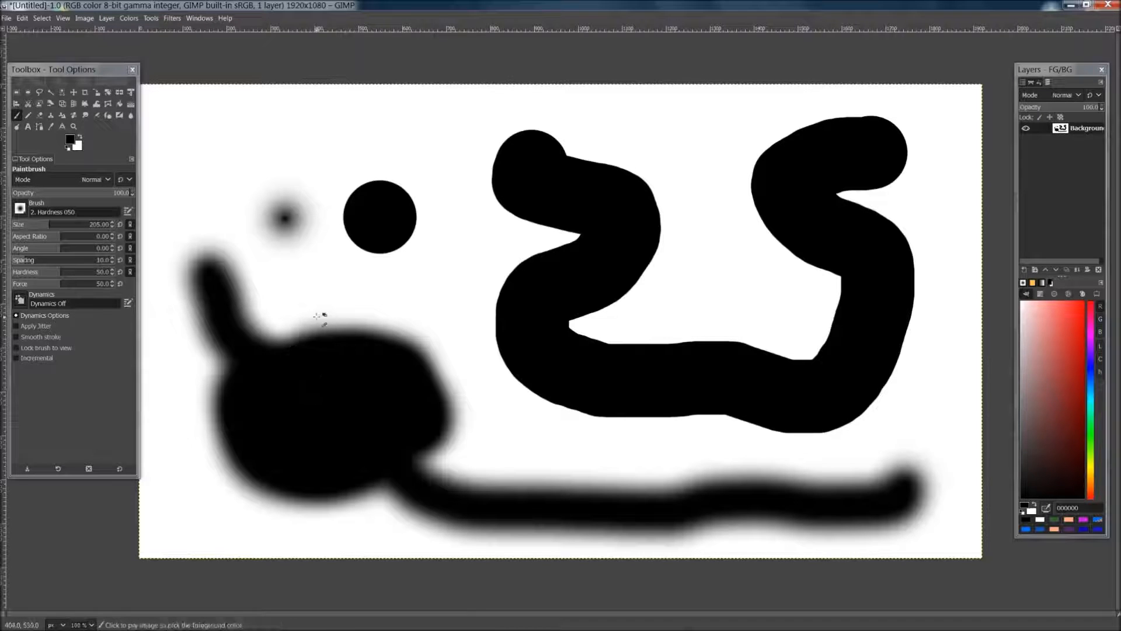
- Undo all the hard and soft paint strokes until the canvas is blank
{"action": "key", "text": "ctrl+z"}
{"action": "key", "text": "ctrl+z"}
{"action": "key", "text": "ctrl+z"}
{"action": "key", "text": "ctrl+z"}
{"action": "key", "text": "ctrl+z"}
{"action": "key", "text": "ctrl+z"}
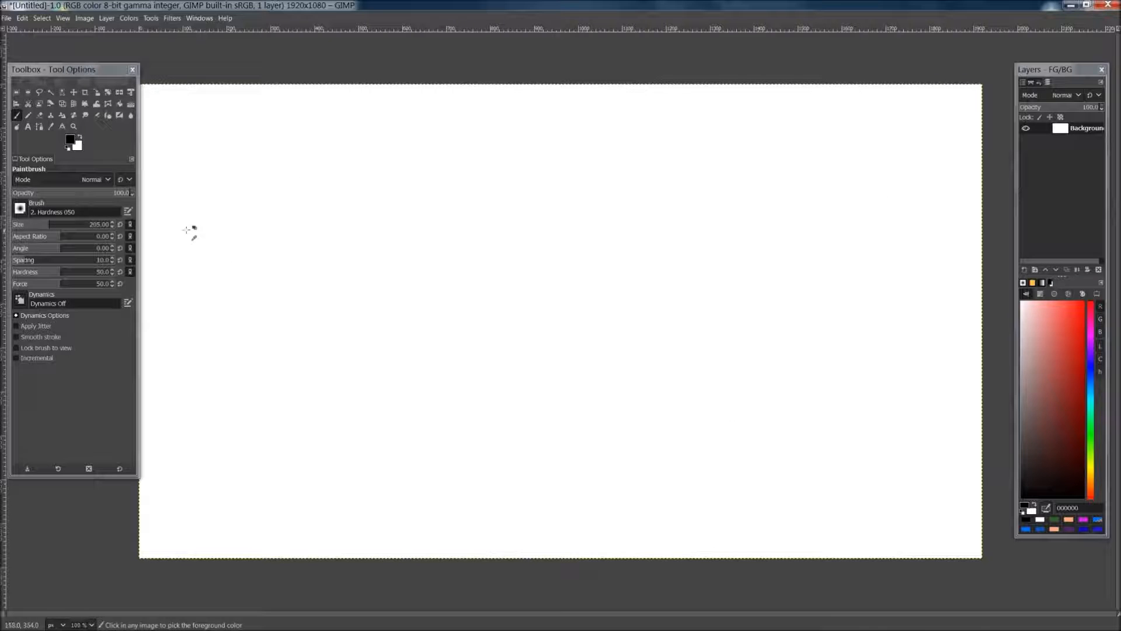
- Set the brush size to 731 and paint a broad soft black stroke curving across the middle of the canvas
{"action": "left_click", "coordinate": [20, 210]}
{"action": "left_click", "coordinate": [21, 214]}
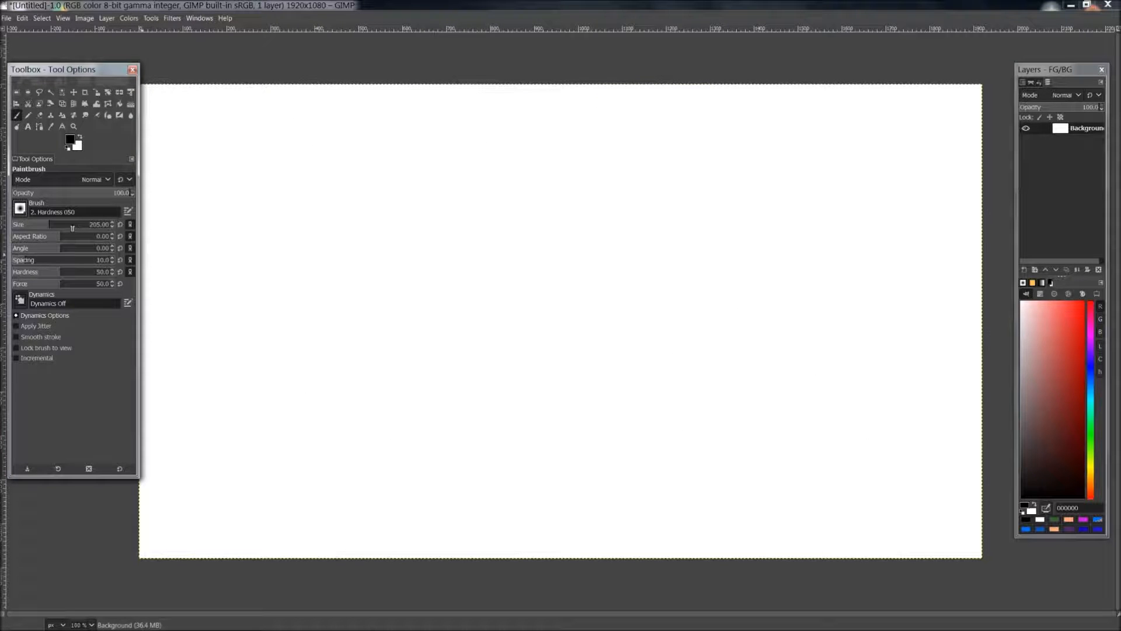
{"action": "mouse_move", "coordinate": [447, 277]}
{"action": "left_mouse_down"}
{"action": "mouse_move", "coordinate": [656, 271]}
{"action": "mouse_move", "coordinate": [756, 195]}
{"action": "left_mouse_up"}
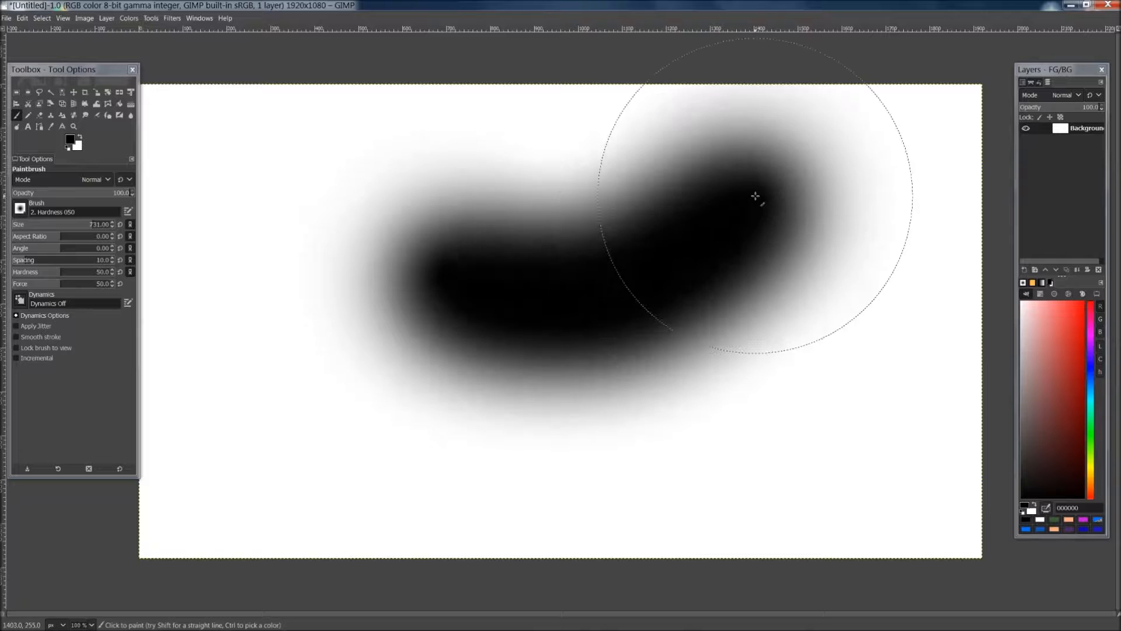
- Undo the broad soft stroke, and try a thin diagonal stroke at brush size 8 before undoing it too
{"action": "key", "text": "ctrl+z"}
{"action": "left_click", "coordinate": [14, 226]}
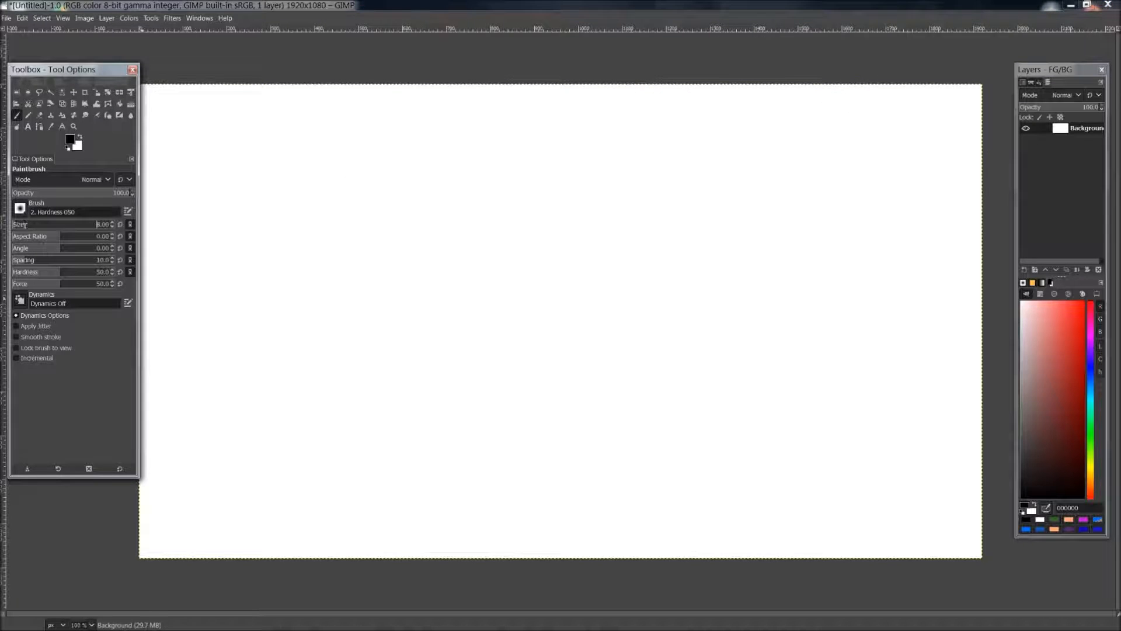
{"action": "left_click_drag", "start_coordinate": [460, 282], "coordinate": [578, 323]}
{"action": "key", "text": "ctrl+z"}
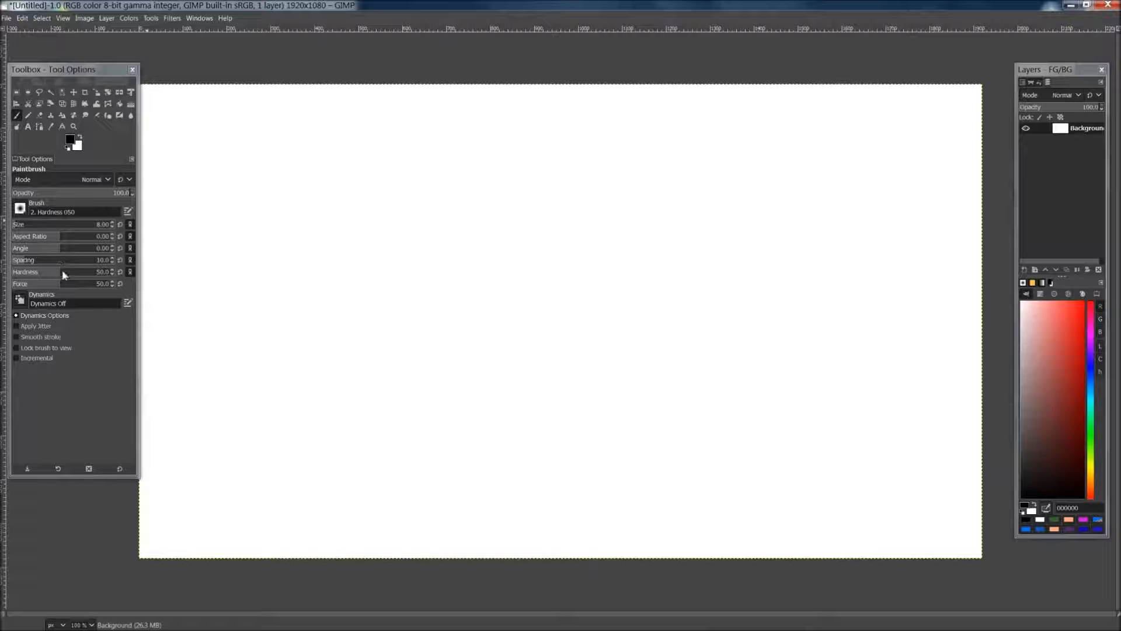
- Draw an angular black stroke across the upper canvas with the Pencil tool, using the 2. Hardness 100 brush at size 51
{"action": "left_click", "coordinate": [29, 115]}
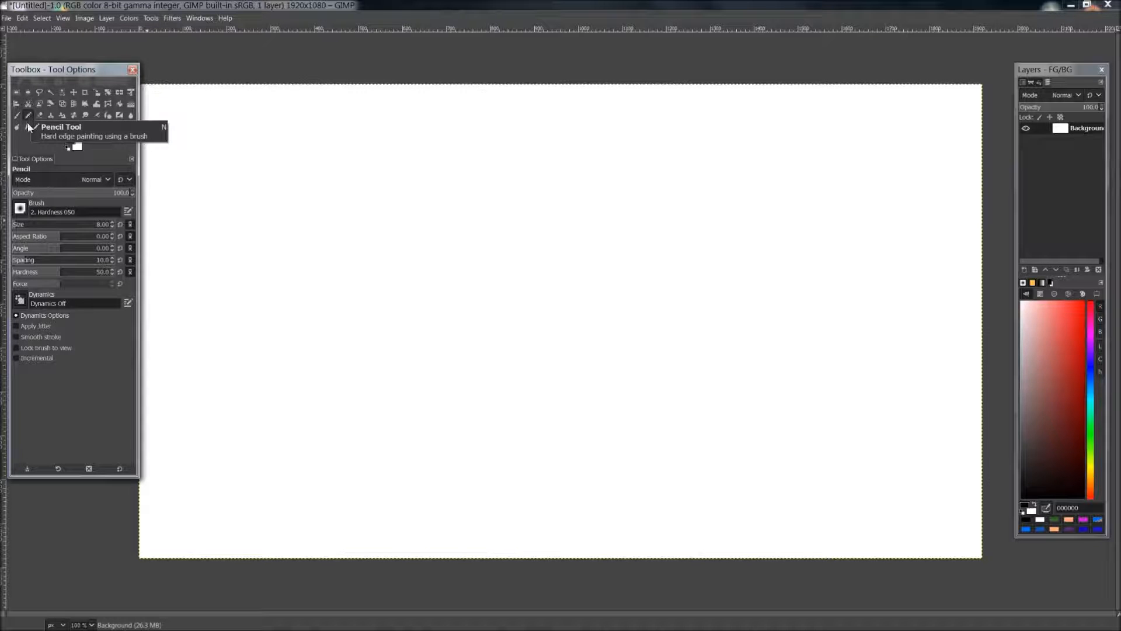
{"action": "left_click", "coordinate": [24, 212]}
{"action": "double_click", "coordinate": [53, 235]}
{"action": "mouse_move", "coordinate": [349, 192]}
{"action": "left_mouse_down"}
{"action": "mouse_move", "coordinate": [458, 250]}
{"action": "mouse_move", "coordinate": [714, 268]}
{"action": "mouse_move", "coordinate": [658, 156]}
{"action": "left_mouse_up"}
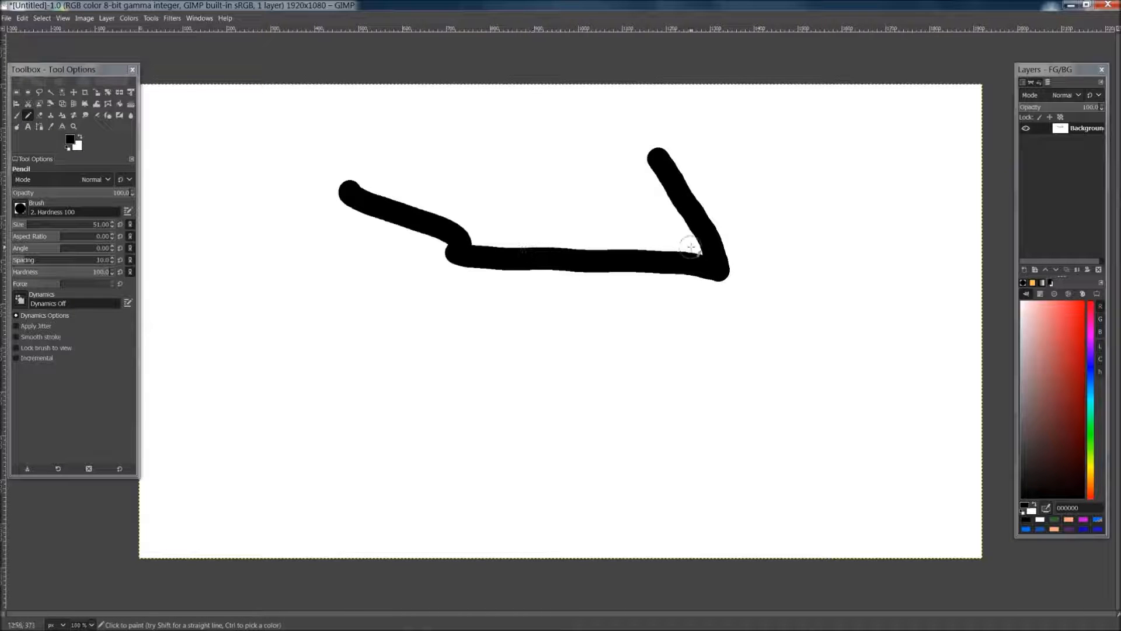
- Paint a comparison stroke below the pencil stroke with the Paintbrush, and undo both strokes
{"action": "left_click", "coordinate": [17, 116]}
{"action": "mouse_move", "coordinate": [319, 246]}
{"action": "left_mouse_down"}
{"action": "mouse_move", "coordinate": [449, 334]}
{"action": "mouse_move", "coordinate": [677, 348]}
{"action": "left_mouse_up"}
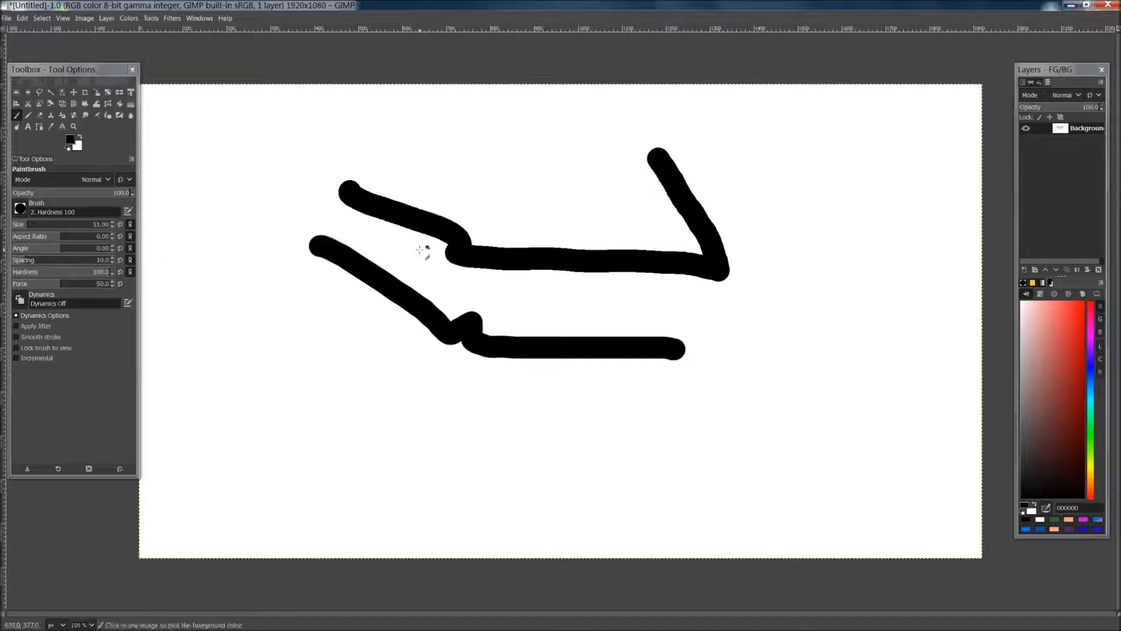
{"action": "key", "text": "ctrl+z"}
{"action": "key", "text": "ctrl+z"}
- Sweep the Eraser diagonally over the blank canvas with its size set to 139
{"action": "left_click", "coordinate": [40, 114]}
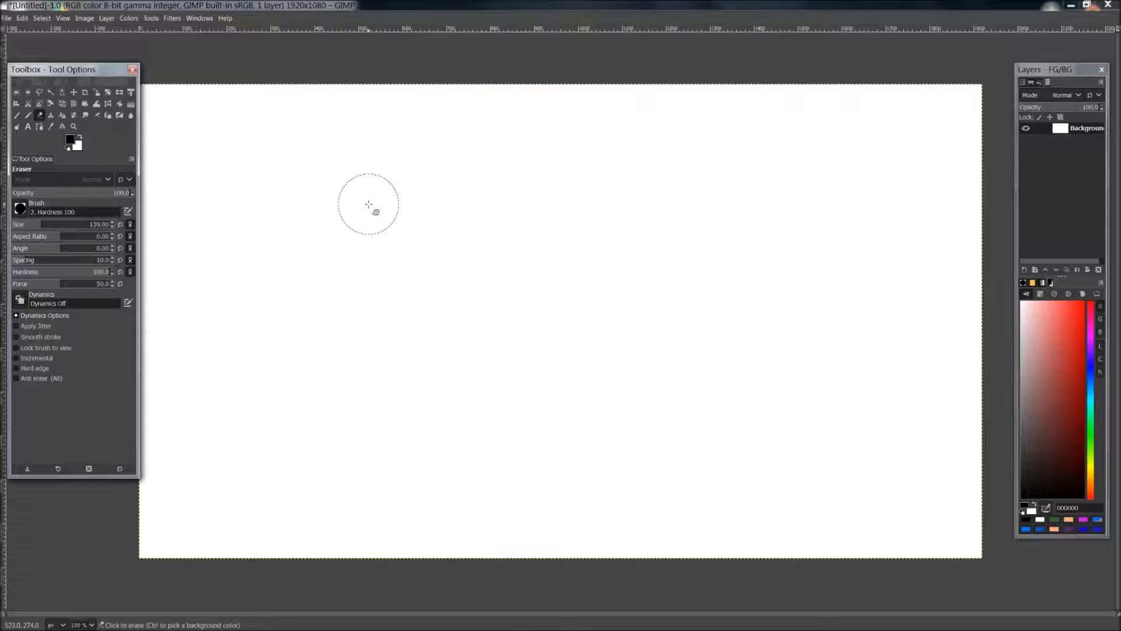
{"action": "left_click_drag", "start_coordinate": [367, 204], "coordinate": [461, 270]}
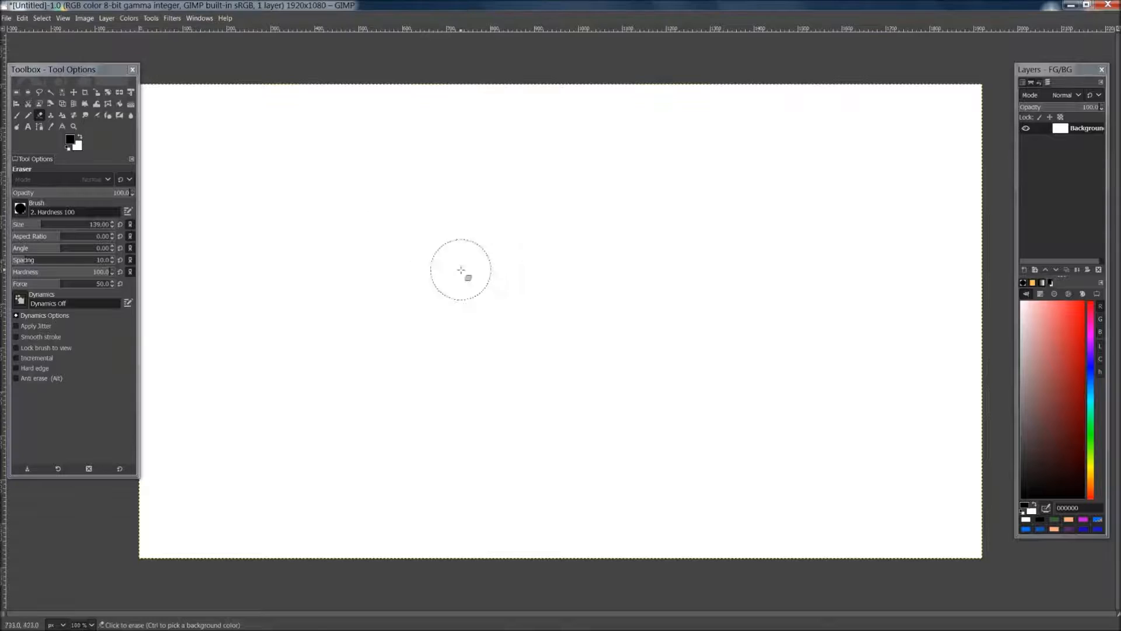
- Paint a thick vertical black stroke on the left part of the canvas with the size 139 Paintbrush as clone material
{"action": "left_click", "coordinate": [51, 116]}
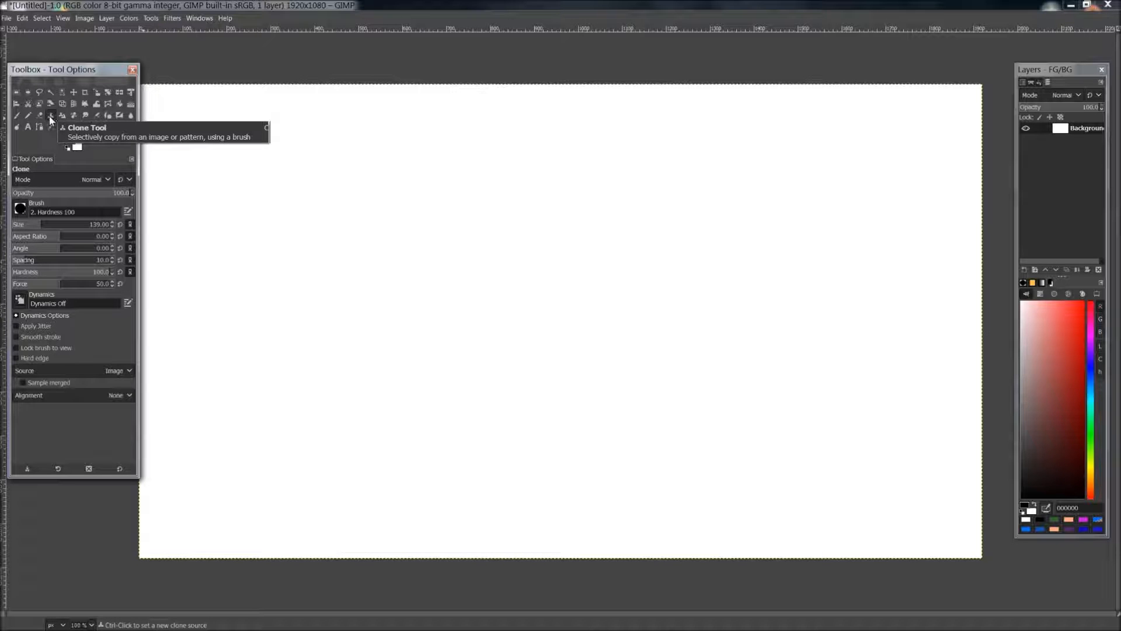
{"action": "left_click", "coordinate": [17, 116]}
{"action": "mouse_move", "coordinate": [313, 171]}
{"action": "left_mouse_down"}
{"action": "mouse_move", "coordinate": [328, 198]}
{"action": "mouse_move", "coordinate": [339, 399]}
{"action": "left_mouse_up"}
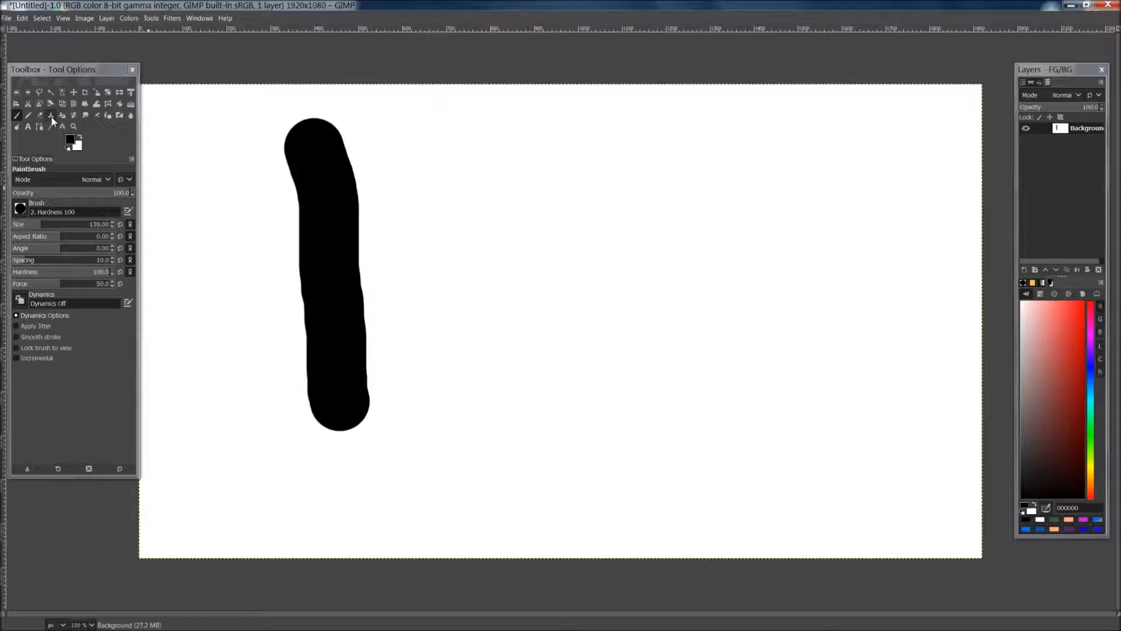
- Set the Clone source on the upper right edge of the black stroke and clone the whole stroke near the canvas centre
{"action": "left_click", "coordinate": [51, 116]}
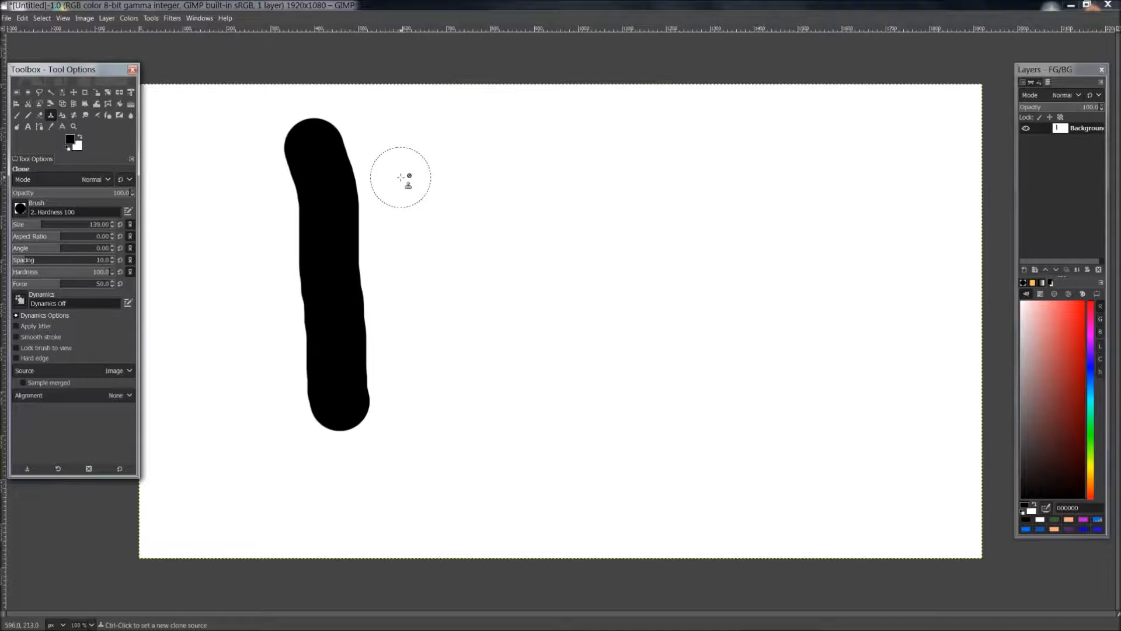
{"action": "key", "text": "ctrl"}
{"action": "left_click", "coordinate": [352, 164], "text": "ctrl"}
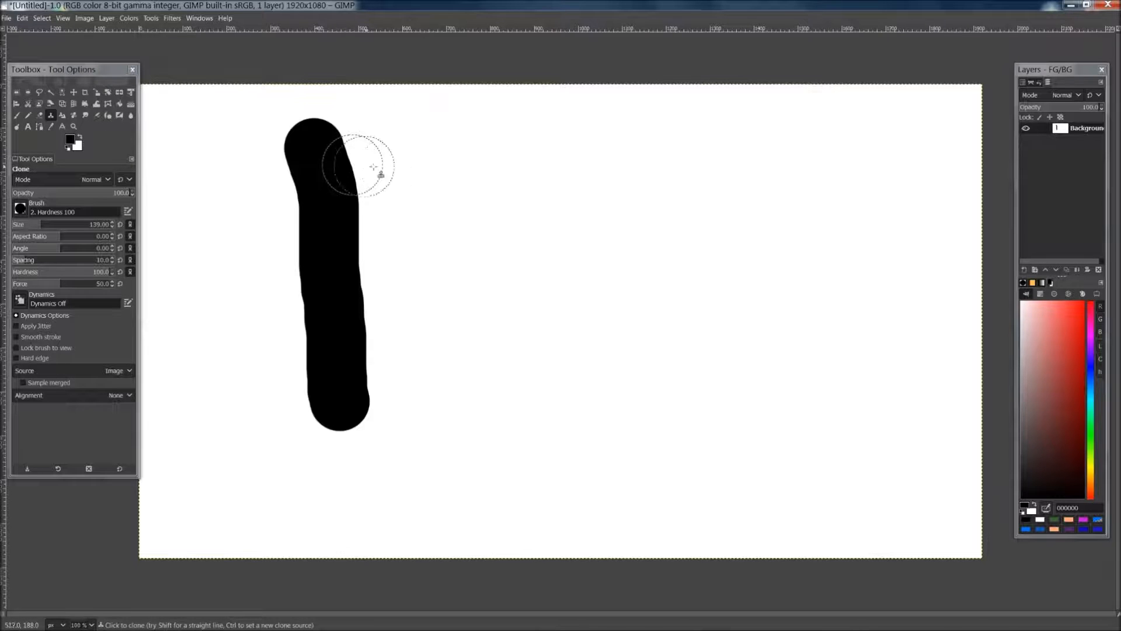
{"action": "left_click", "coordinate": [611, 155]}
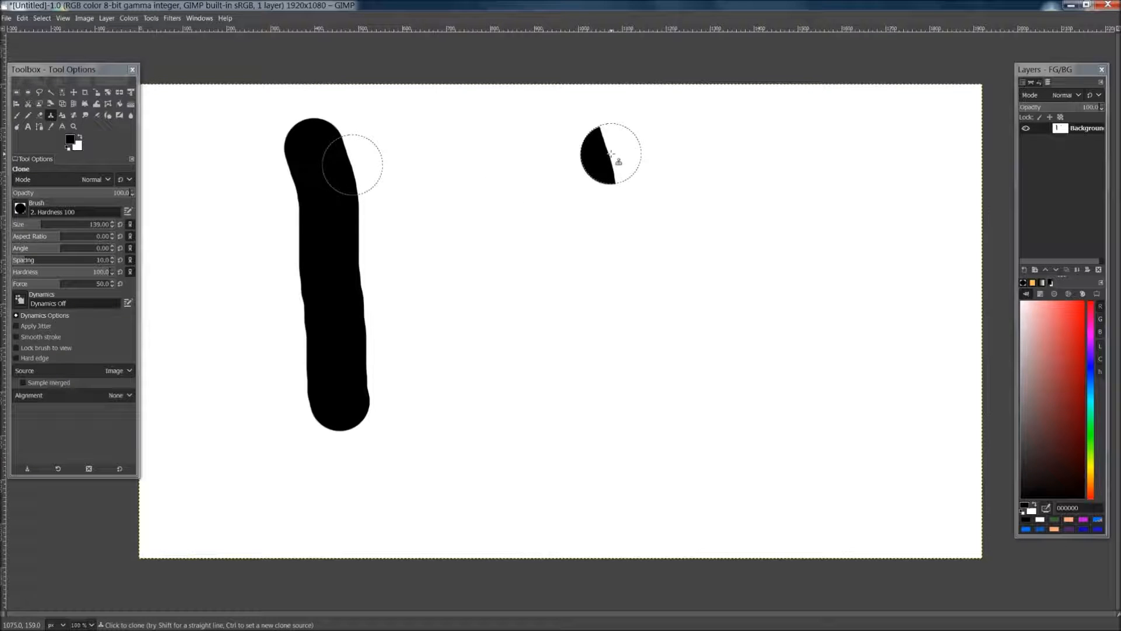
{"action": "mouse_move", "coordinate": [612, 153]}
{"action": "left_mouse_down"}
{"action": "mouse_move", "coordinate": [635, 231]}
{"action": "mouse_move", "coordinate": [616, 254]}
{"action": "mouse_move", "coordinate": [605, 315]}
{"action": "mouse_move", "coordinate": [590, 300]}
{"action": "mouse_move", "coordinate": [596, 245]}
{"action": "mouse_move", "coordinate": [609, 230]}
{"action": "mouse_move", "coordinate": [604, 203]}
{"action": "mouse_move", "coordinate": [569, 159]}
{"action": "mouse_move", "coordinate": [544, 173]}
{"action": "mouse_move", "coordinate": [560, 187]}
{"action": "mouse_move", "coordinate": [552, 276]}
{"action": "mouse_move", "coordinate": [600, 417]}
{"action": "mouse_move", "coordinate": [616, 402]}
{"action": "mouse_move", "coordinate": [609, 356]}
{"action": "mouse_move", "coordinate": [622, 334]}
{"action": "mouse_move", "coordinate": [593, 224]}
{"action": "mouse_move", "coordinate": [609, 160]}
{"action": "mouse_move", "coordinate": [554, 113]}
{"action": "mouse_move", "coordinate": [529, 120]}
{"action": "mouse_move", "coordinate": [577, 279]}
{"action": "left_mouse_up"}
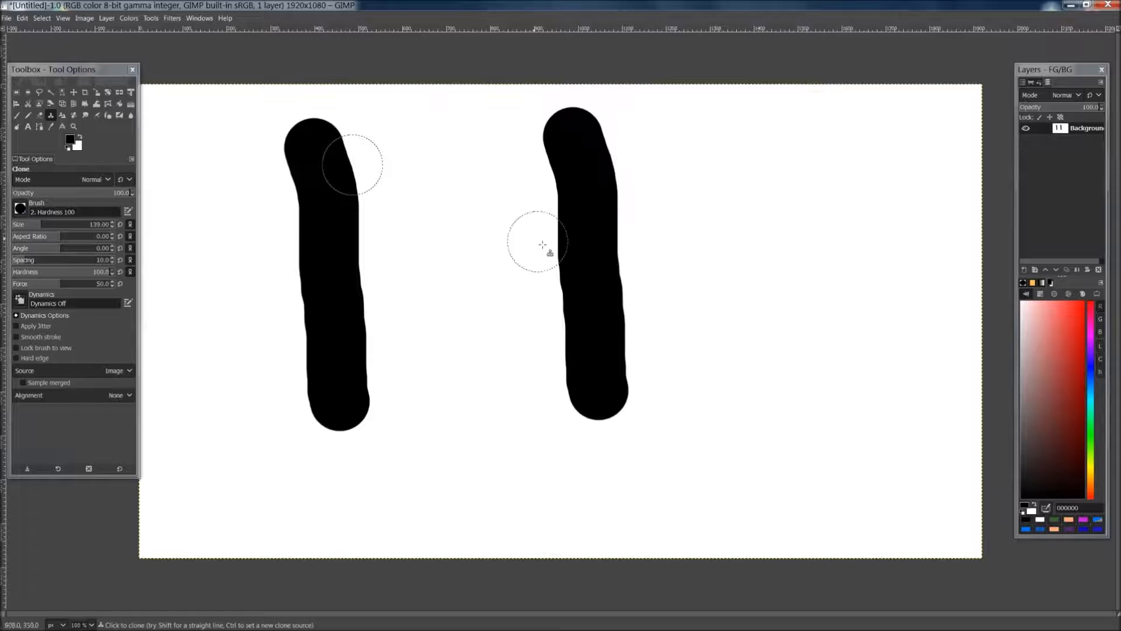
- Stamp four separate cloned half-round dabs to the right of the cloned stroke
{"action": "left_click", "coordinate": [678, 155]}
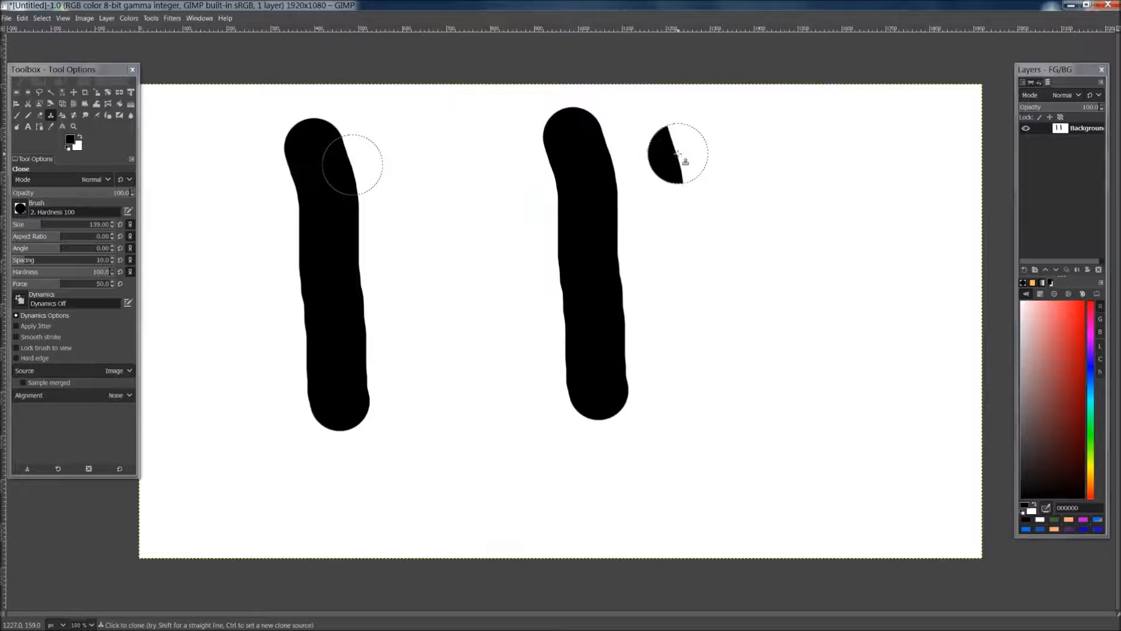
{"action": "left_click", "coordinate": [717, 210]}
{"action": "left_click", "coordinate": [759, 315]}
{"action": "left_click", "coordinate": [705, 281]}
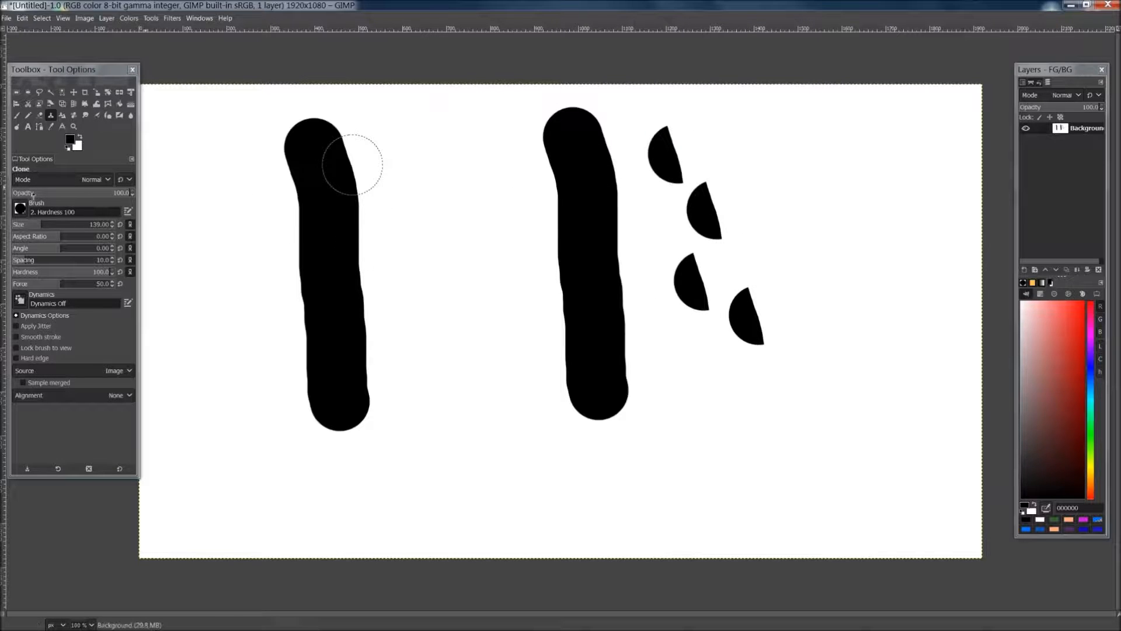
- Switch the Clone brush to 2. Hardness 075 at size 123 and clone soft-edged dabs and a short stroke between the two bars
{"action": "left_click", "coordinate": [21, 208]}
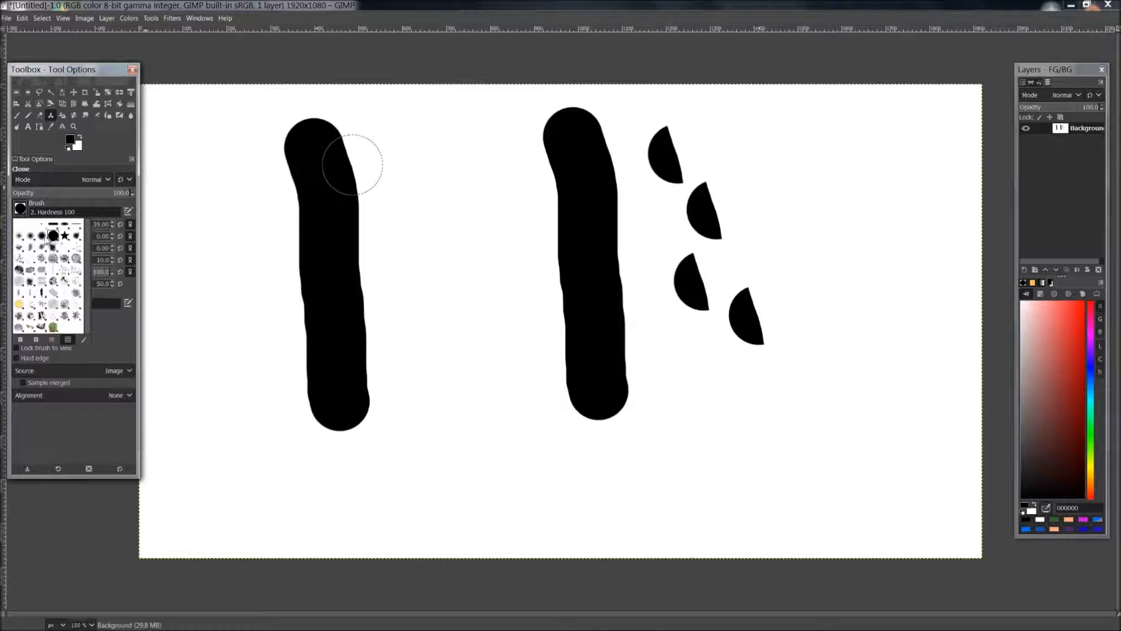
{"action": "left_click", "coordinate": [42, 235]}
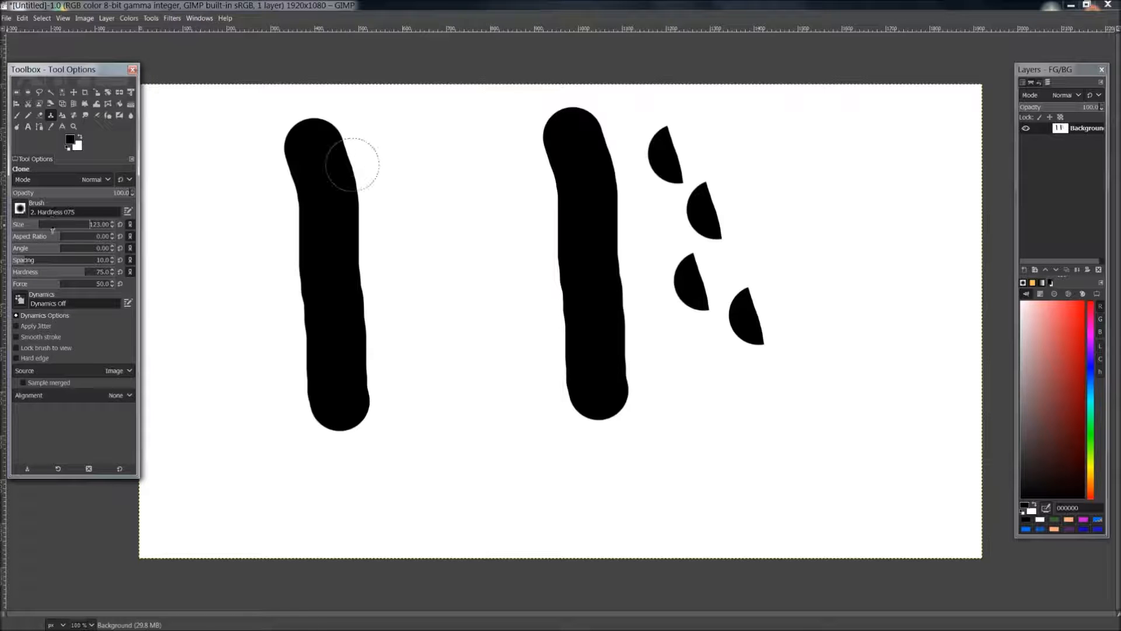
{"action": "left_click", "coordinate": [455, 159]}
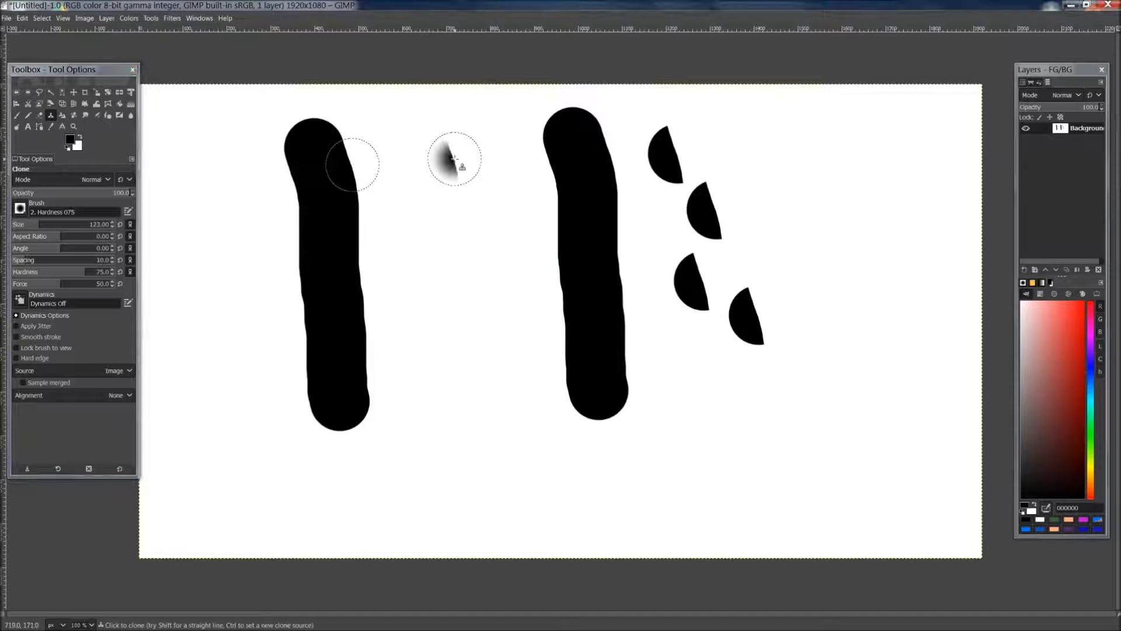
{"action": "left_click", "coordinate": [460, 217]}
{"action": "left_click", "coordinate": [459, 300]}
{"action": "mouse_move", "coordinate": [417, 337]}
{"action": "left_mouse_down"}
{"action": "mouse_move", "coordinate": [454, 400]}
{"action": "mouse_move", "coordinate": [429, 431]}
{"action": "mouse_move", "coordinate": [449, 489]}
{"action": "left_mouse_up"}
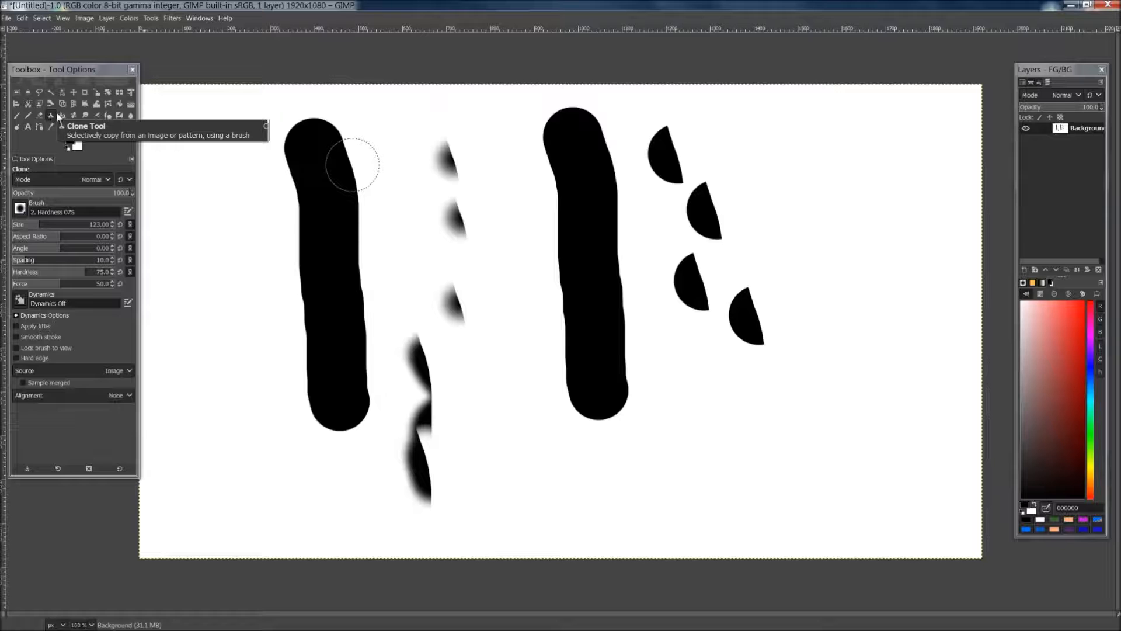
- Smudge the left bar's black paint outward to the left and down from its lower end
{"action": "left_click", "coordinate": [86, 117]}
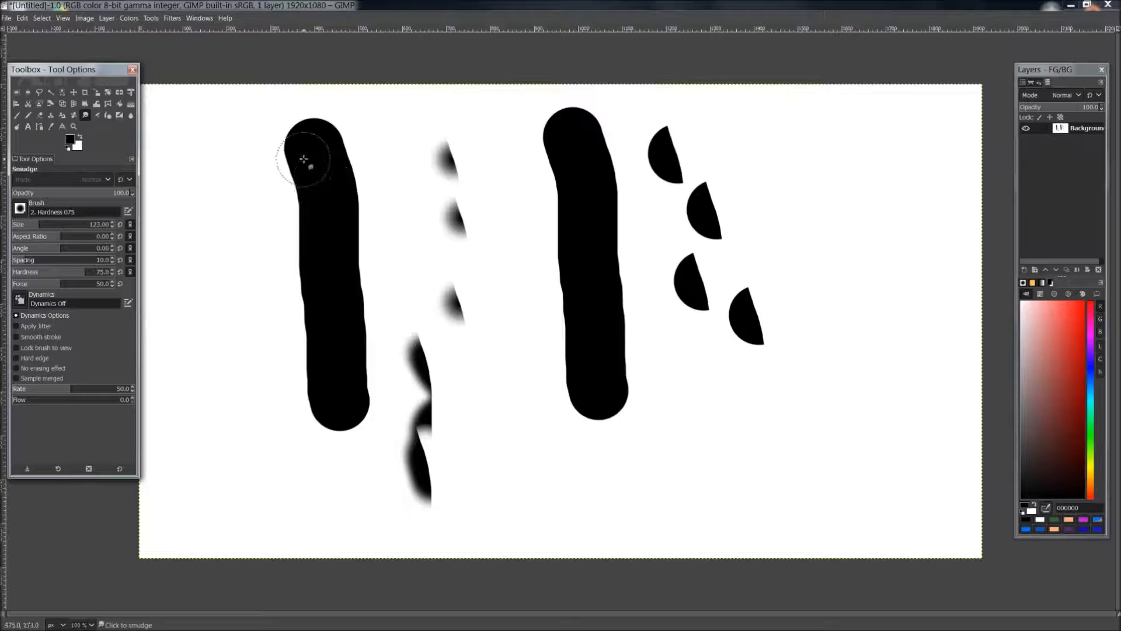
{"action": "mouse_move", "coordinate": [313, 170]}
{"action": "left_mouse_down"}
{"action": "mouse_move", "coordinate": [277, 153]}
{"action": "mouse_move", "coordinate": [213, 142]}
{"action": "left_mouse_up"}
{"action": "mouse_move", "coordinate": [318, 285]}
{"action": "left_mouse_down"}
{"action": "mouse_move", "coordinate": [325, 253]}
{"action": "mouse_move", "coordinate": [220, 217]}
{"action": "mouse_move", "coordinate": [301, 213]}
{"action": "mouse_move", "coordinate": [199, 214]}
{"action": "left_mouse_up"}
{"action": "mouse_move", "coordinate": [337, 381]}
{"action": "left_mouse_down"}
{"action": "mouse_move", "coordinate": [220, 463]}
{"action": "mouse_move", "coordinate": [215, 448]}
{"action": "mouse_move", "coordinate": [295, 403]}
{"action": "mouse_move", "coordinate": [317, 405]}
{"action": "mouse_move", "coordinate": [292, 451]}
{"action": "mouse_move", "coordinate": [221, 469]}
{"action": "mouse_move", "coordinate": [333, 396]}
{"action": "mouse_move", "coordinate": [319, 437]}
{"action": "mouse_move", "coordinate": [276, 461]}
{"action": "mouse_move", "coordinate": [235, 462]}
{"action": "mouse_move", "coordinate": [355, 389]}
{"action": "mouse_move", "coordinate": [339, 387]}
{"action": "mouse_move", "coordinate": [317, 436]}
{"action": "mouse_move", "coordinate": [258, 454]}
{"action": "mouse_move", "coordinate": [216, 447]}
{"action": "mouse_move", "coordinate": [342, 348]}
{"action": "mouse_move", "coordinate": [338, 306]}
{"action": "mouse_move", "coordinate": [213, 290]}
{"action": "left_mouse_up"}
{"action": "mouse_move", "coordinate": [318, 375]}
{"action": "left_mouse_down"}
{"action": "mouse_move", "coordinate": [302, 314]}
{"action": "mouse_move", "coordinate": [287, 301]}
{"action": "mouse_move", "coordinate": [172, 292]}
{"action": "mouse_move", "coordinate": [221, 301]}
{"action": "mouse_move", "coordinate": [324, 377]}
{"action": "mouse_move", "coordinate": [317, 441]}
{"action": "mouse_move", "coordinate": [235, 456]}
{"action": "mouse_move", "coordinate": [193, 444]}
{"action": "mouse_move", "coordinate": [345, 417]}
{"action": "mouse_move", "coordinate": [328, 462]}
{"action": "mouse_move", "coordinate": [283, 494]}
{"action": "mouse_move", "coordinate": [336, 414]}
{"action": "mouse_move", "coordinate": [301, 489]}
{"action": "mouse_move", "coordinate": [272, 516]}
{"action": "left_mouse_up"}
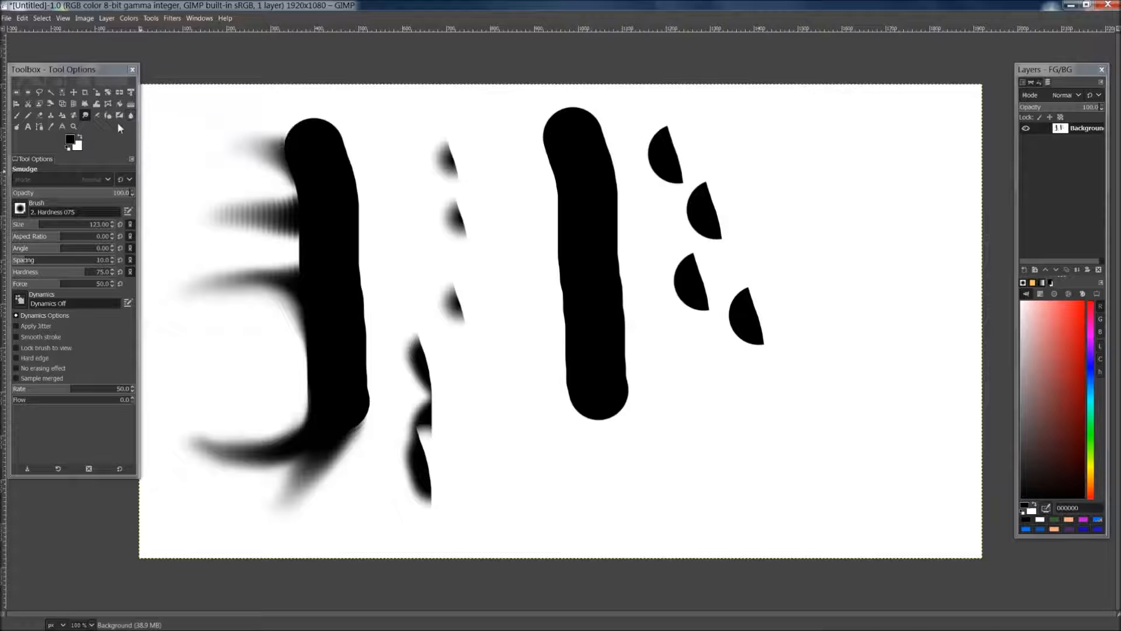
- Set the Blur / Sharpen tool to Blur and soften the straight edges of the upper two hard-edged cloned dabs
{"action": "left_click", "coordinate": [133, 117]}
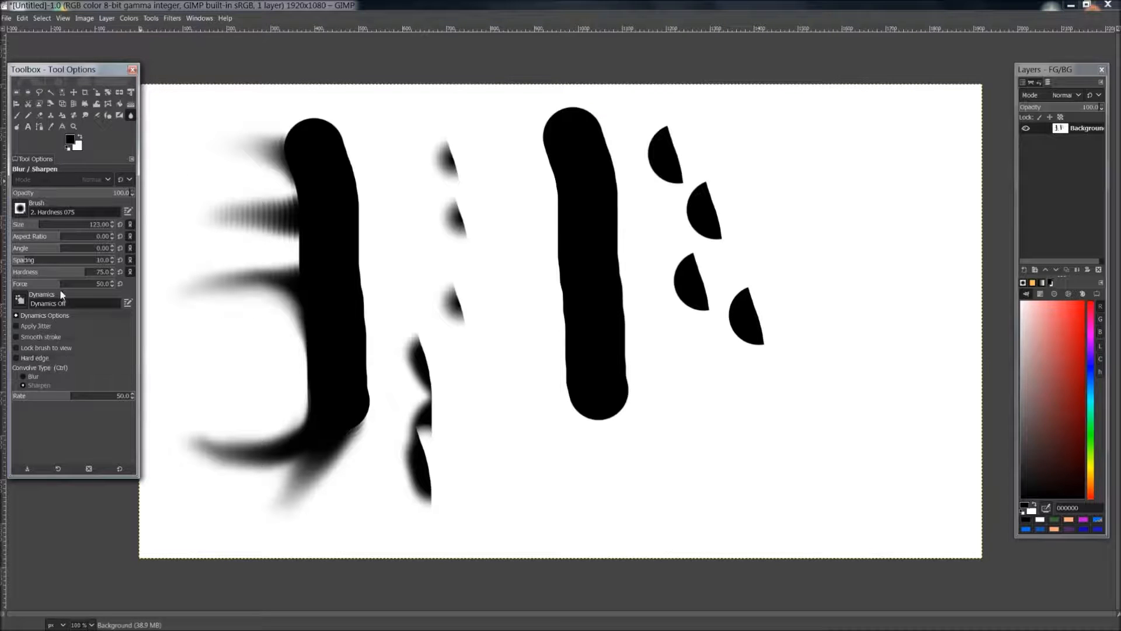
{"action": "left_click", "coordinate": [51, 377]}
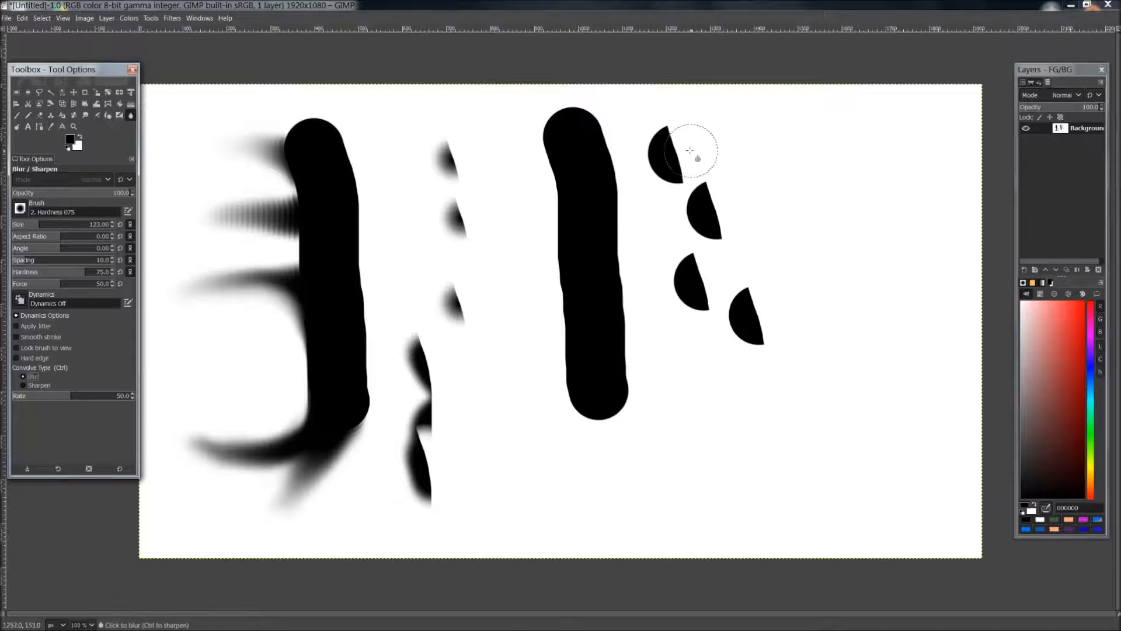
{"action": "left_click_drag", "start_coordinate": [670, 148], "coordinate": [667, 137]}
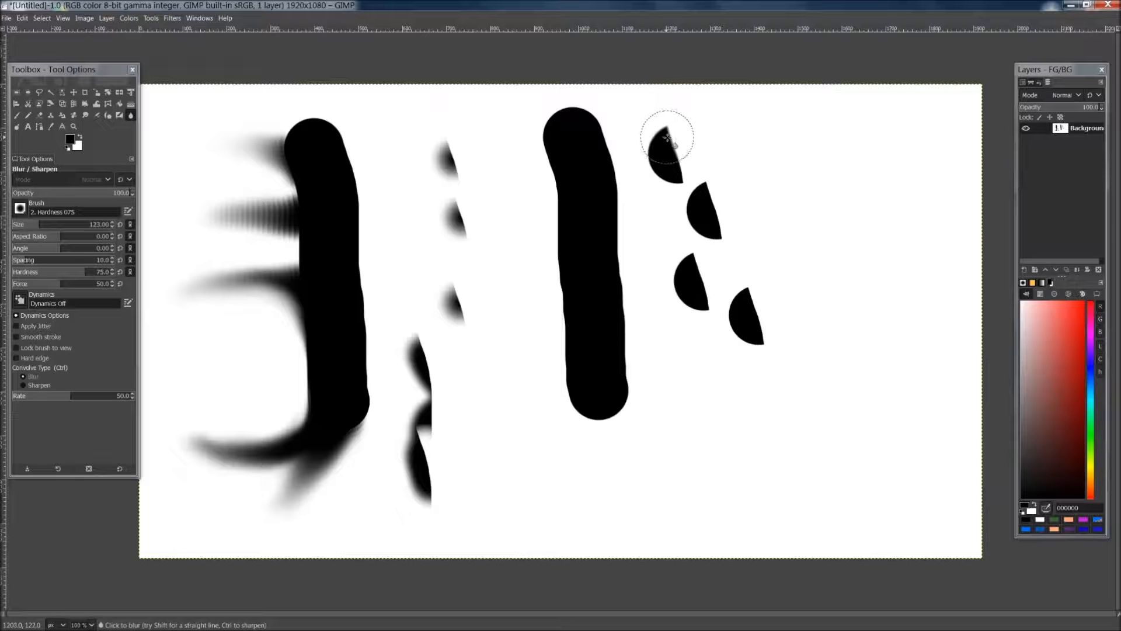
{"action": "scroll", "coordinate": [667, 137], "scroll_direction": "up", "scroll_amount": 4}
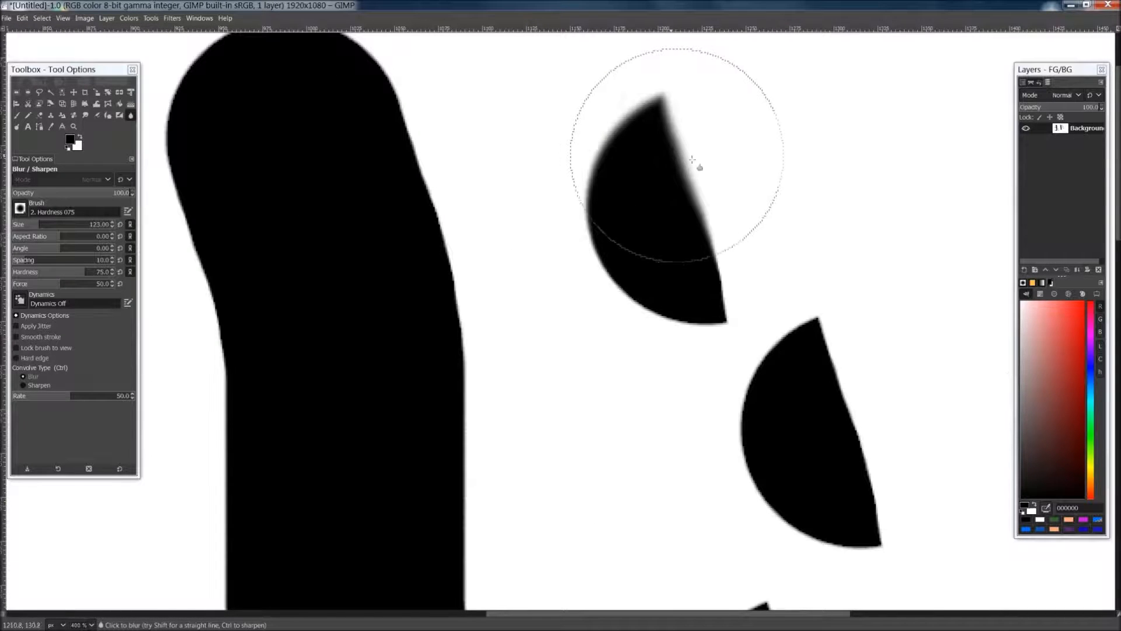
{"action": "left_click", "coordinate": [838, 336]}
{"action": "left_click", "coordinate": [838, 336]}
{"action": "left_click", "coordinate": [838, 336]}
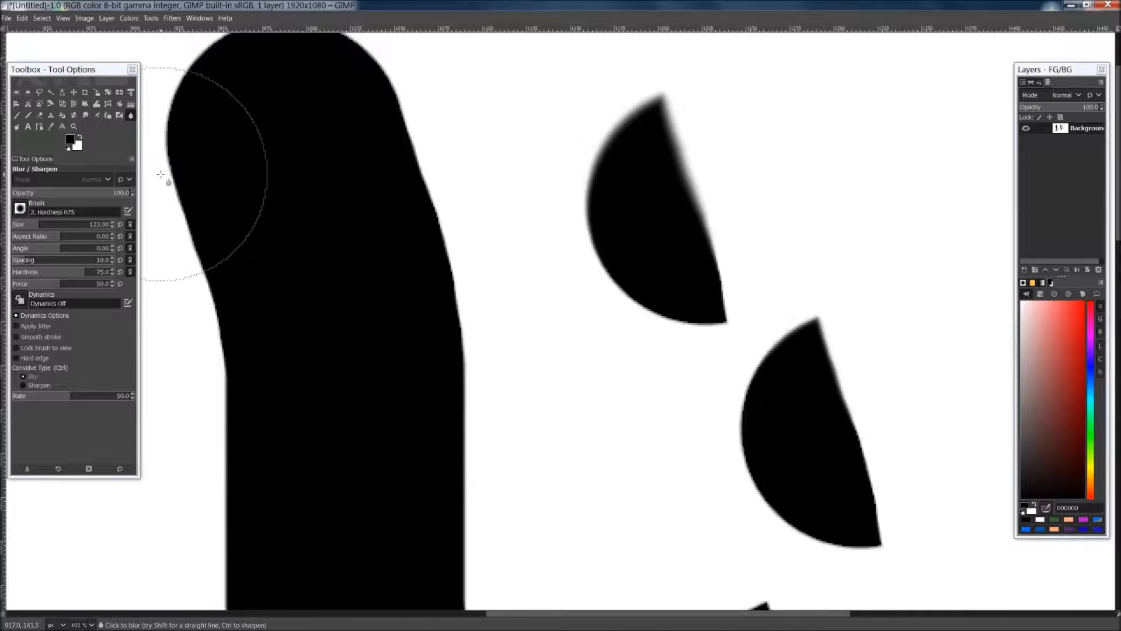
- Switch the convolve type to Sharpen and sharpen the third soft-edged dab between the two bars
{"action": "left_click", "coordinate": [23, 385]}
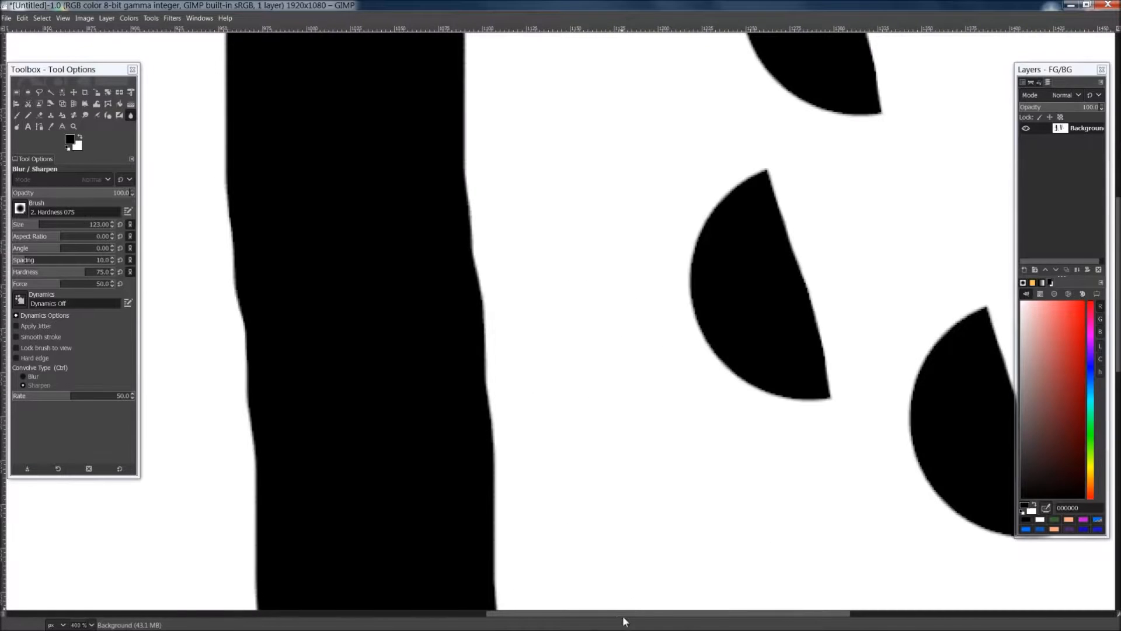
{"action": "left_click_drag", "start_coordinate": [624, 618], "coordinate": [350, 538]}
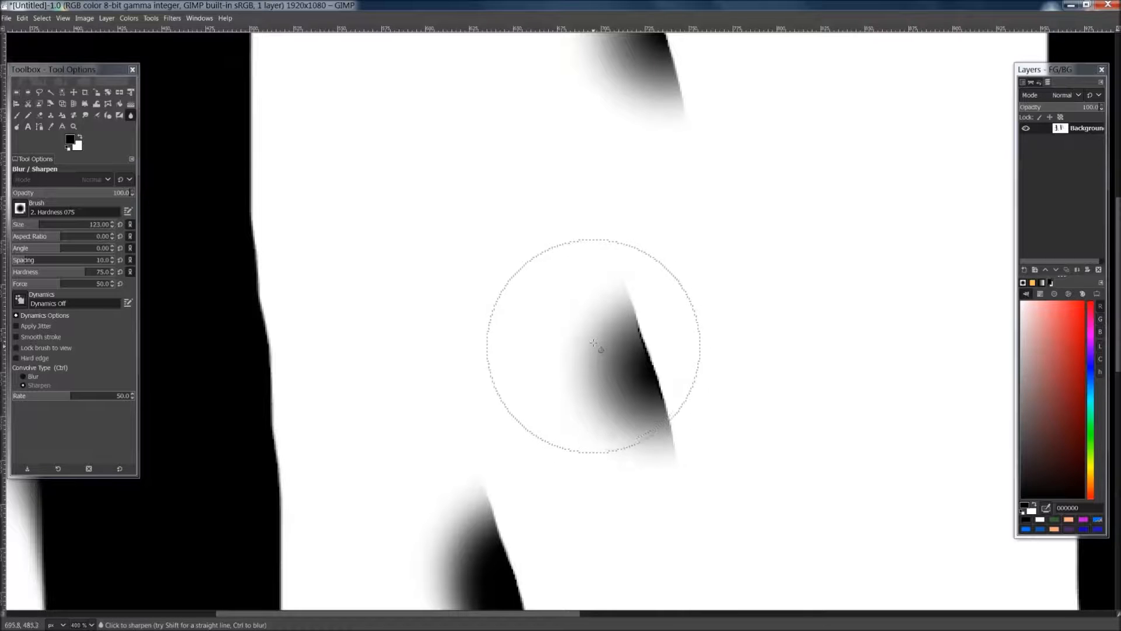
{"action": "scroll", "coordinate": [657, 369], "scroll_direction": "up", "scroll_amount": 3}
{"action": "scroll", "coordinate": [658, 369], "scroll_direction": "down", "scroll_amount": 3}
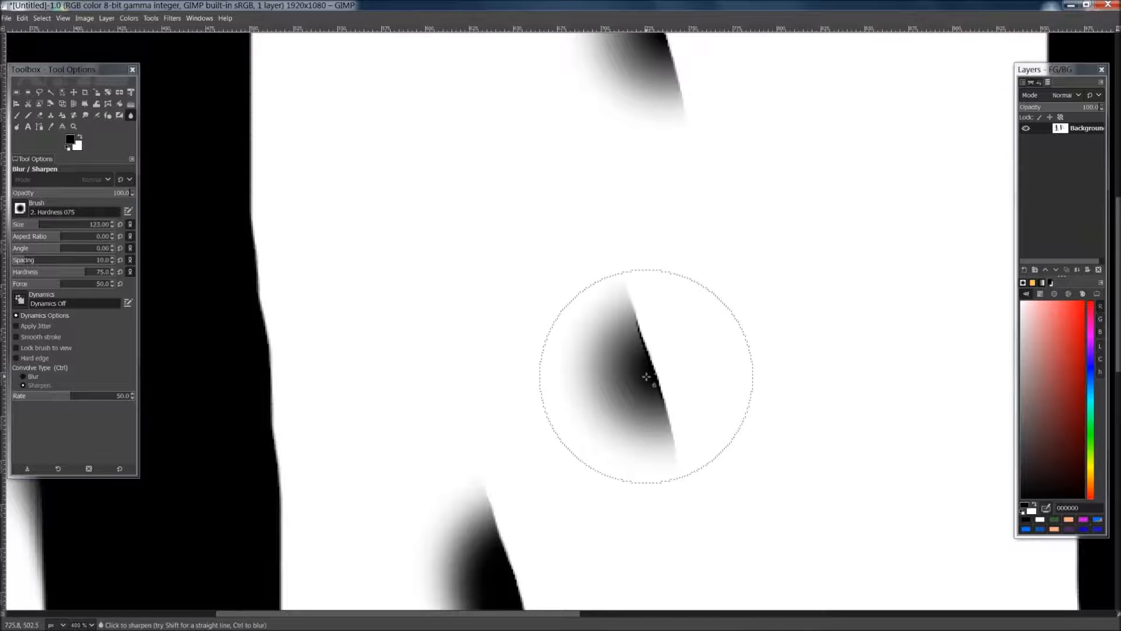
{"action": "scroll", "coordinate": [649, 377], "scroll_direction": "up", "scroll_amount": 10}
{"action": "scroll", "coordinate": [643, 432], "scroll_direction": "down", "scroll_amount": 2}
{"action": "scroll", "coordinate": [640, 419], "scroll_direction": "down", "scroll_amount": 5}
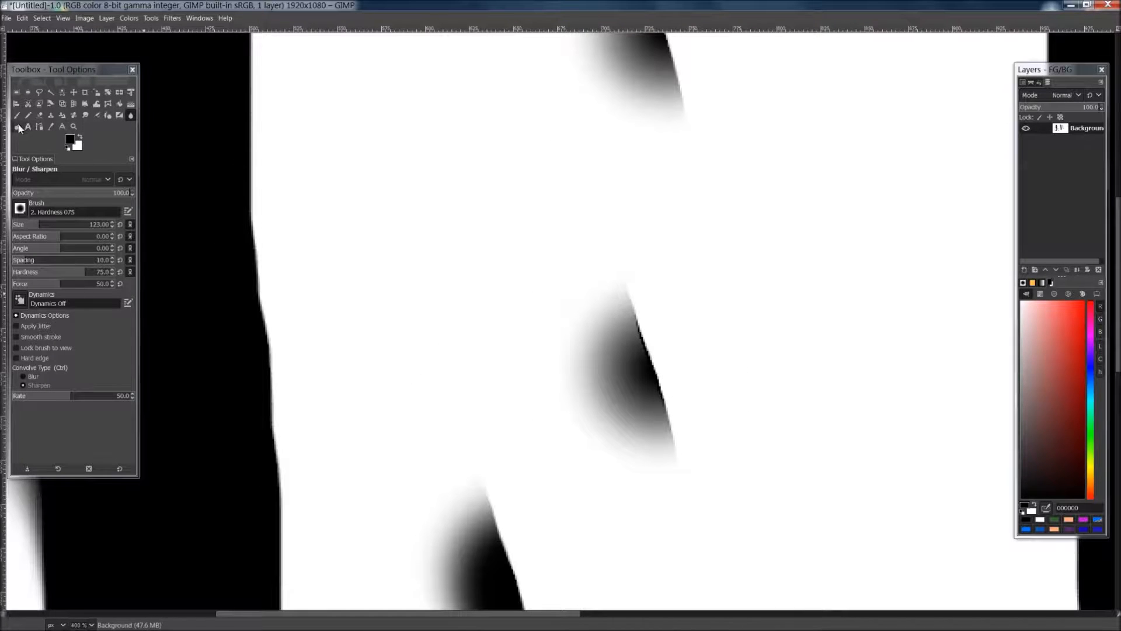
- Add a text layer reading "Text" below the right bar in IM FELL Double Pica SC at size 62
{"action": "scroll", "coordinate": [587, 255], "scroll_direction": "down", "scroll_amount": 6}
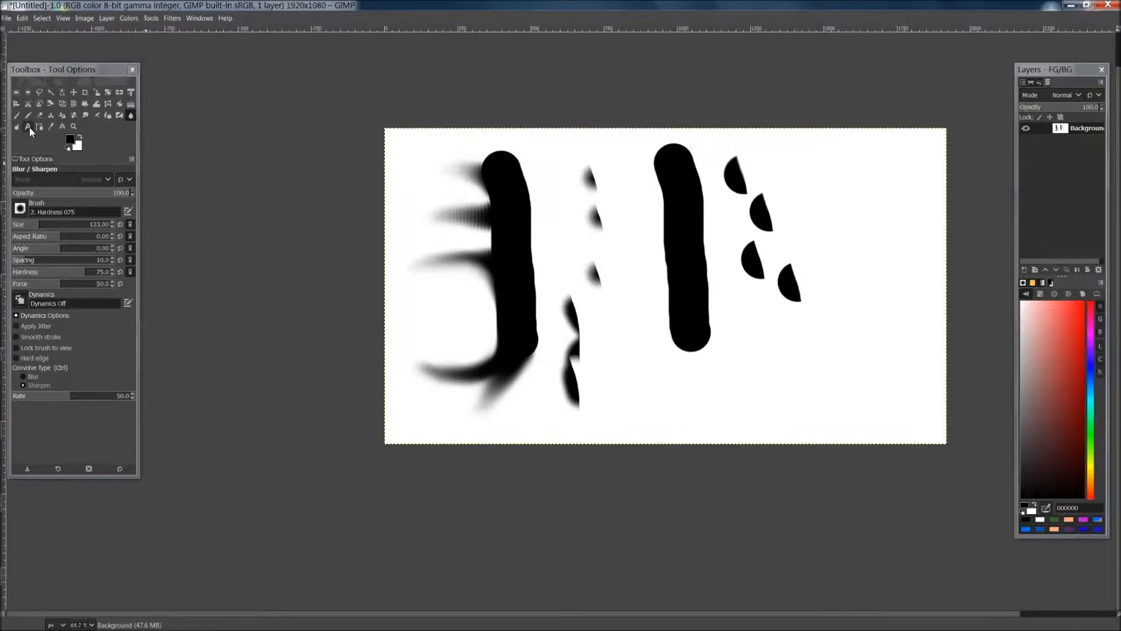
{"action": "left_click", "coordinate": [28, 127]}
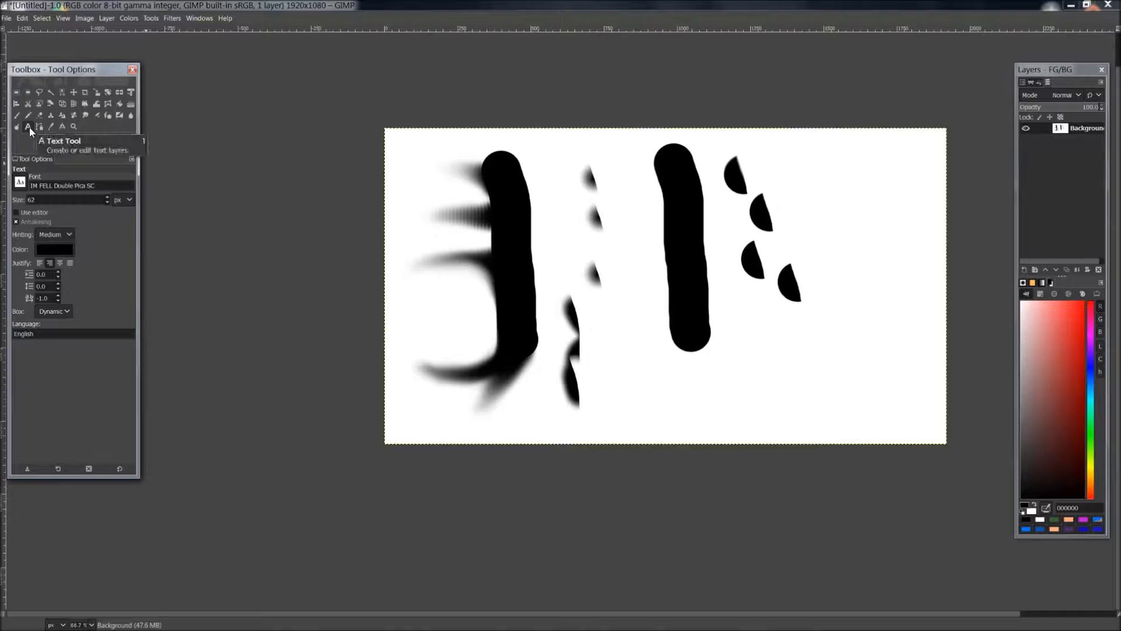
{"action": "left_click", "coordinate": [648, 374]}
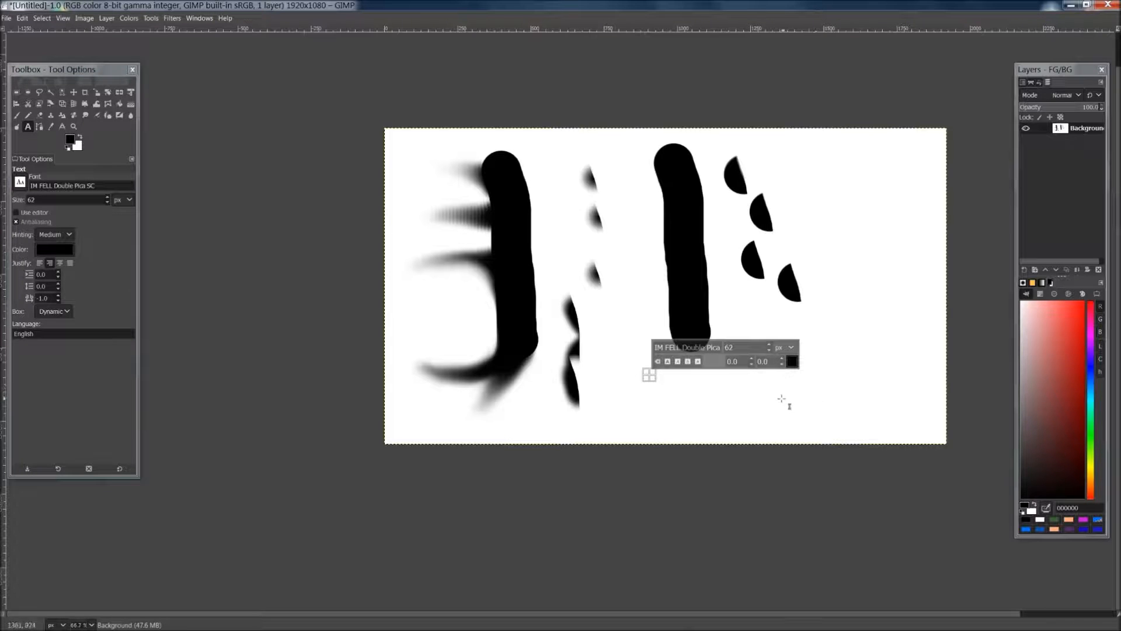
{"action": "type", "text": "Text"}
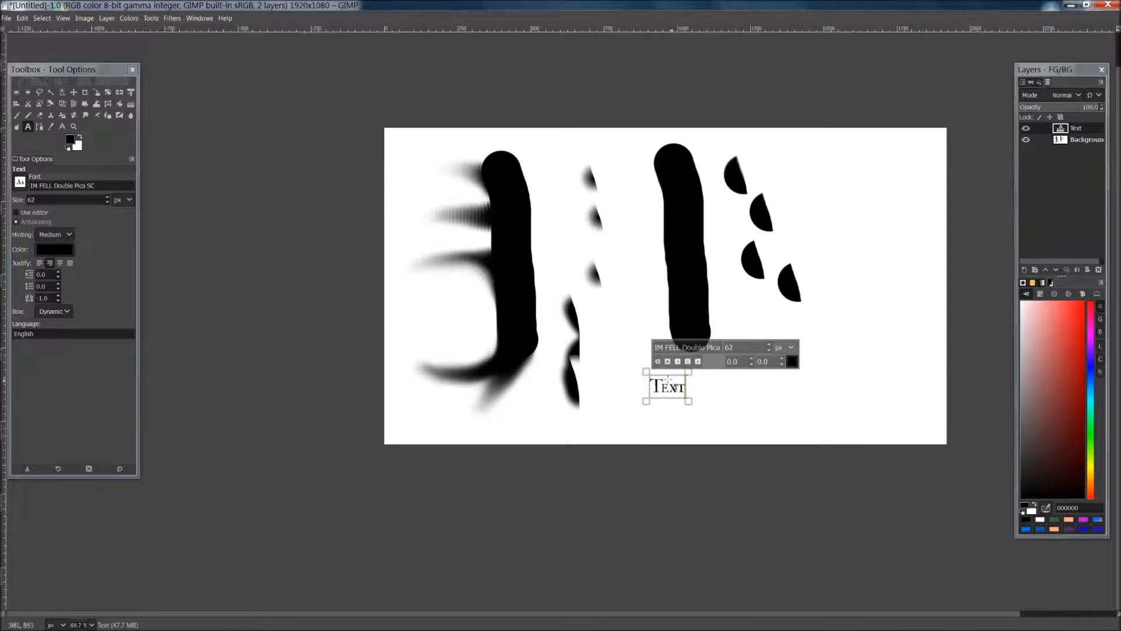
- Select all of the "Text" wording below the right bar and set its font to Arial and its size to 118
{"action": "left_click_drag", "start_coordinate": [649, 385], "coordinate": [697, 386]}
{"action": "triple_click", "coordinate": [706, 347]}
{"action": "key", "text": "BackSpace"}
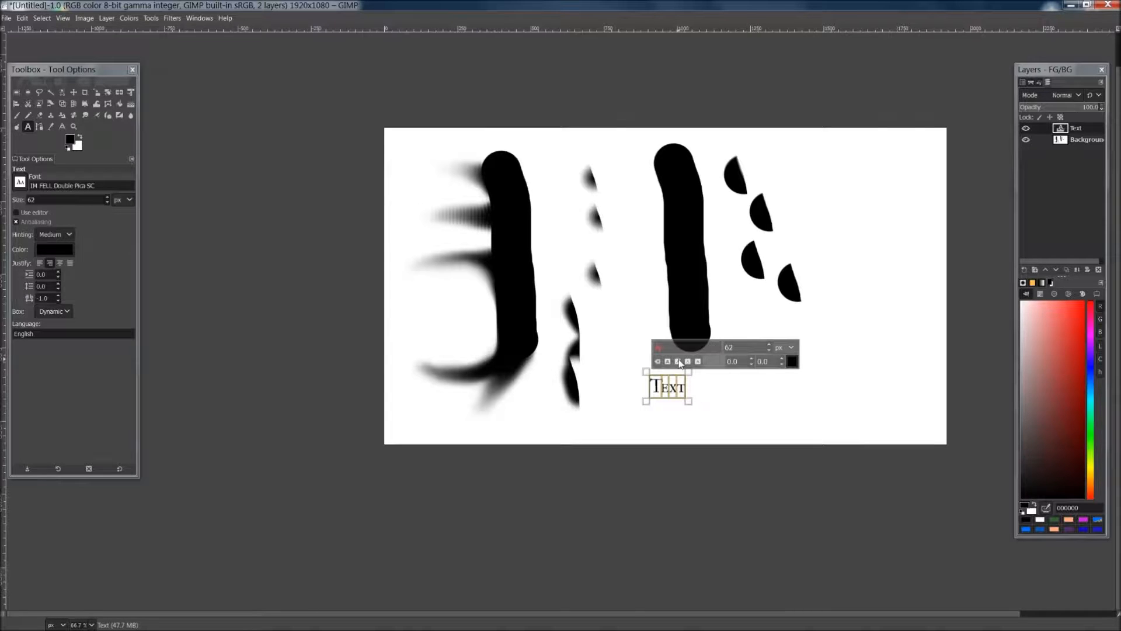
{"action": "type", "text": "Arial"}
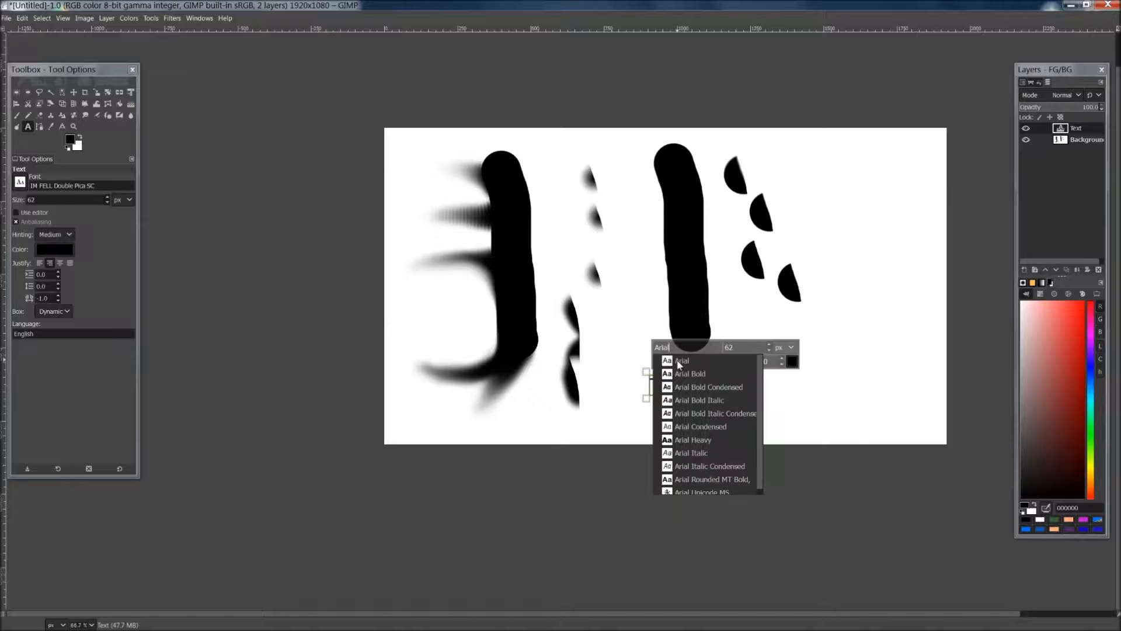
{"action": "scroll", "coordinate": [762, 413], "scroll_direction": "down", "scroll_amount": 1}
{"action": "scroll", "coordinate": [762, 365], "scroll_direction": "up", "scroll_amount": 1}
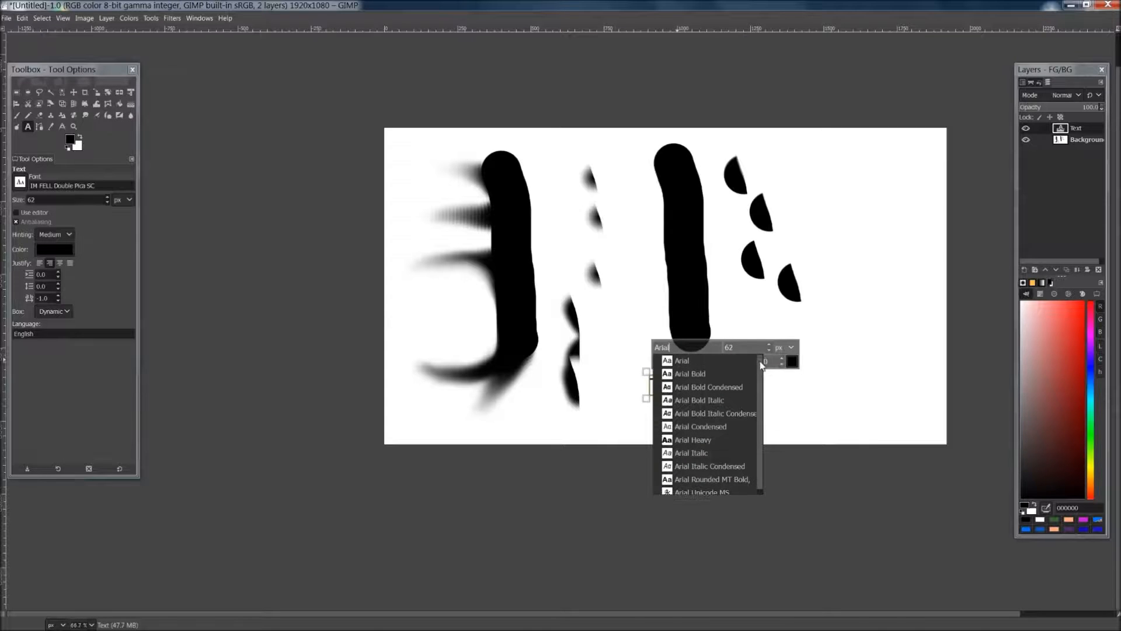
{"action": "left_click", "coordinate": [698, 361]}
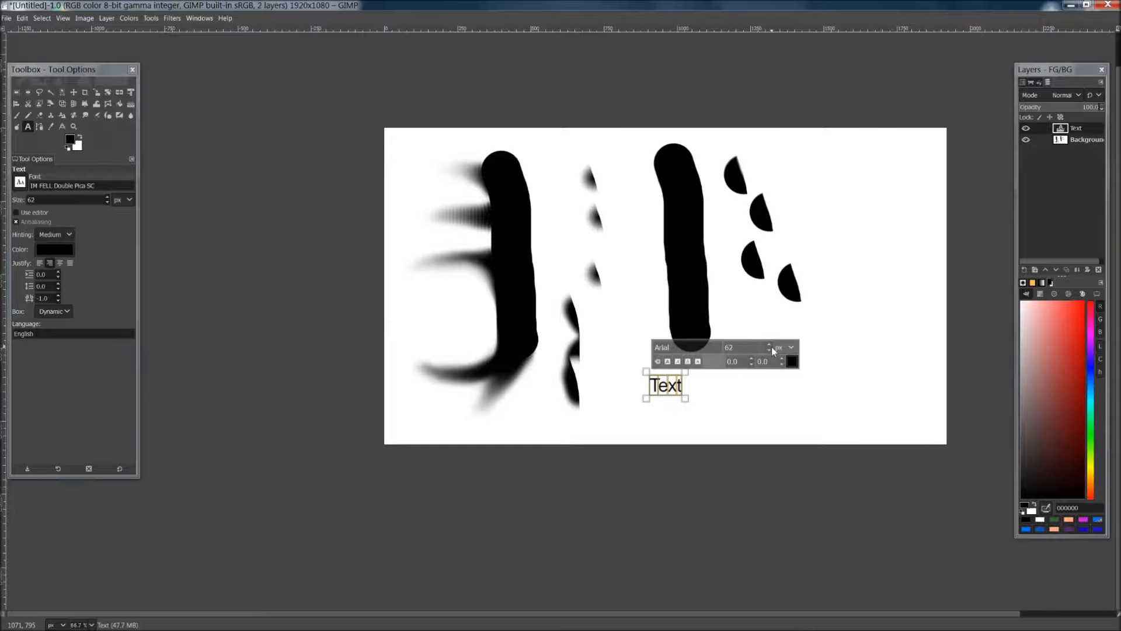
{"action": "scroll", "coordinate": [769, 345], "scroll_direction": "up", "scroll_amount": 20}
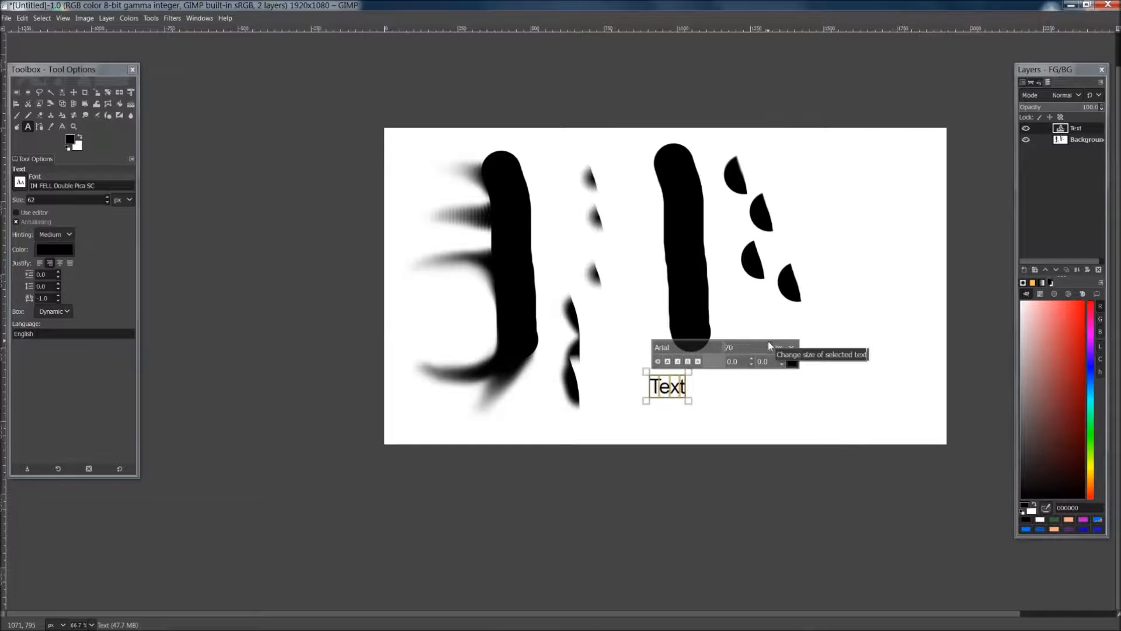
{"action": "scroll", "coordinate": [769, 345], "scroll_direction": "up", "scroll_amount": 20}
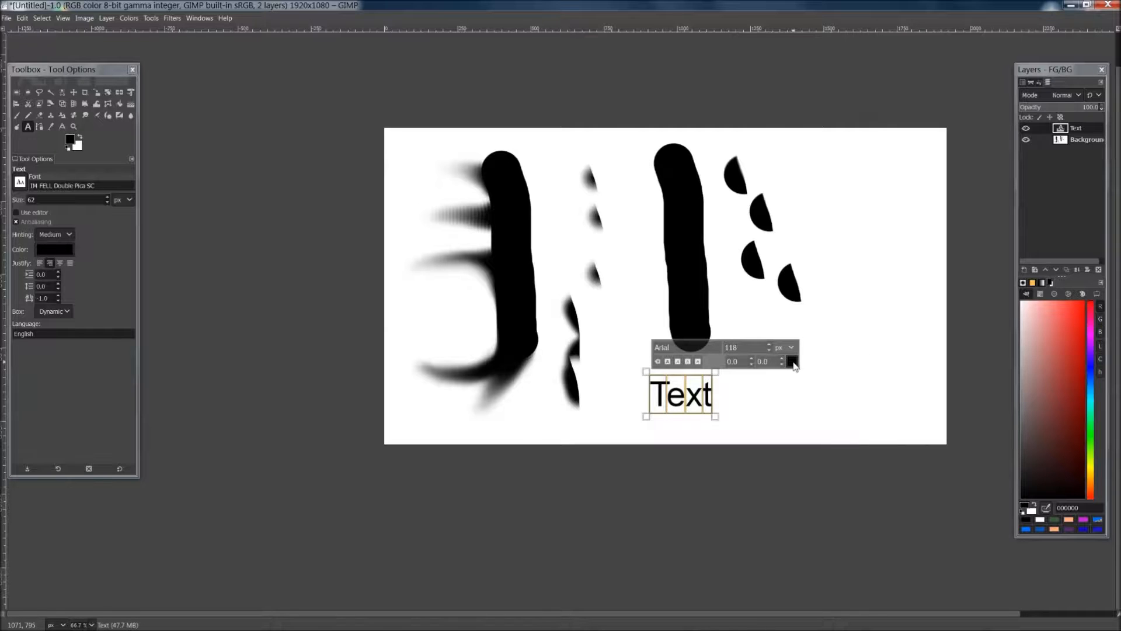
- Open the selected text's color settings and choose the light blue 41bdd7
{"action": "left_click", "coordinate": [793, 361]}
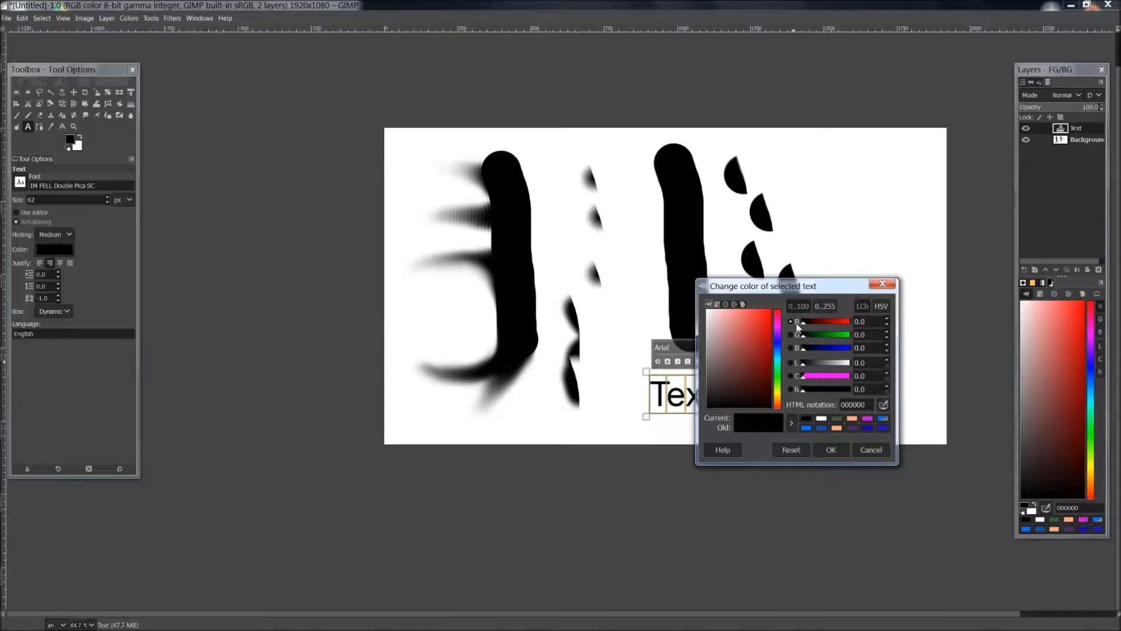
{"action": "left_click_drag", "start_coordinate": [717, 315], "coordinate": [751, 346]}
{"action": "left_click_drag", "start_coordinate": [778, 391], "coordinate": [753, 330]}
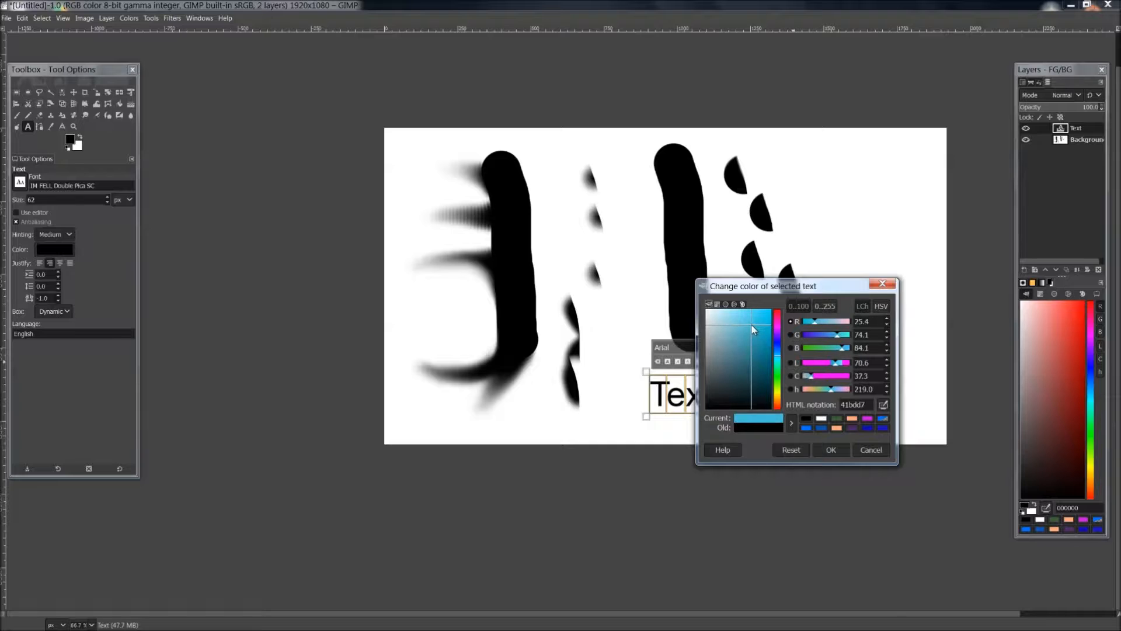
- Look through the CMYK and wheel color selectors and try the green 81dc6f for the text
{"action": "left_click", "coordinate": [717, 304]}
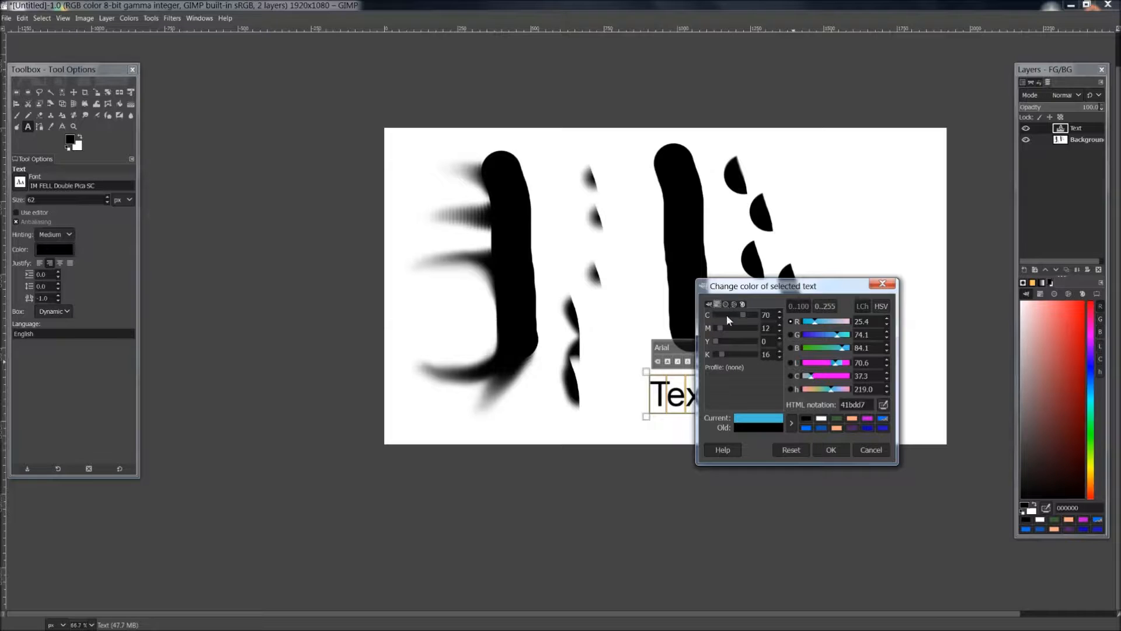
{"action": "left_click", "coordinate": [726, 304]}
{"action": "left_click", "coordinate": [733, 304]}
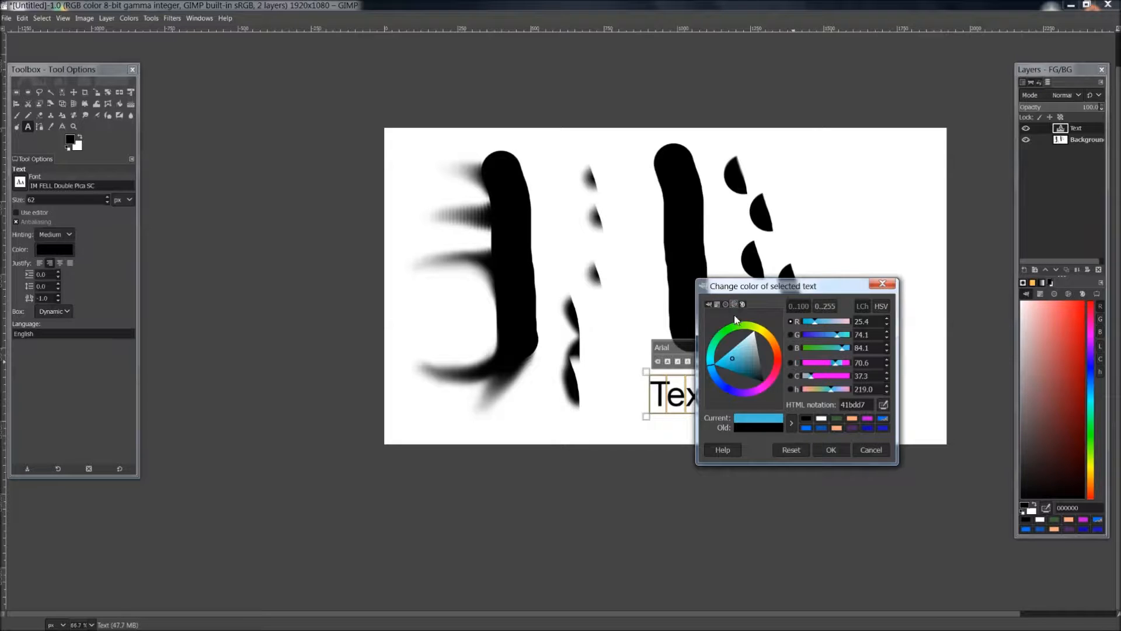
{"action": "mouse_move", "coordinate": [716, 368]}
{"action": "left_mouse_down"}
{"action": "mouse_move", "coordinate": [735, 345]}
{"action": "mouse_move", "coordinate": [757, 361]}
{"action": "mouse_move", "coordinate": [748, 347]}
{"action": "left_mouse_up"}
{"action": "left_click", "coordinate": [742, 305]}
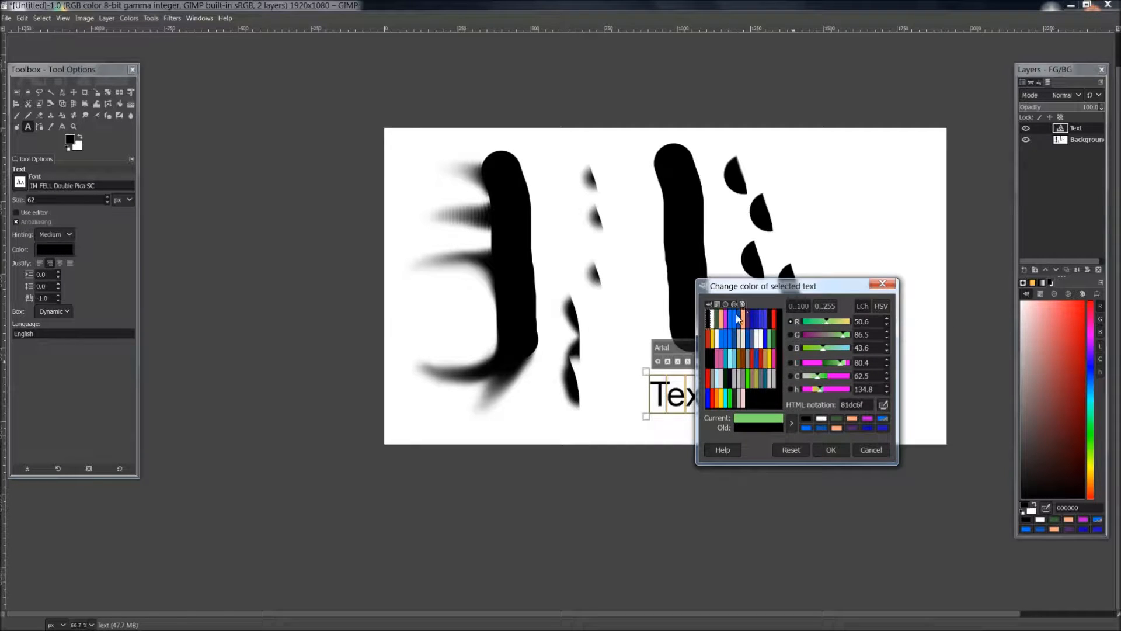
- Try several palette colors for the text, including the blue 0072fb and the cyan 00ffff
{"action": "left_click", "coordinate": [764, 323]}
{"action": "left_click", "coordinate": [734, 358]}
{"action": "left_click", "coordinate": [730, 356]}
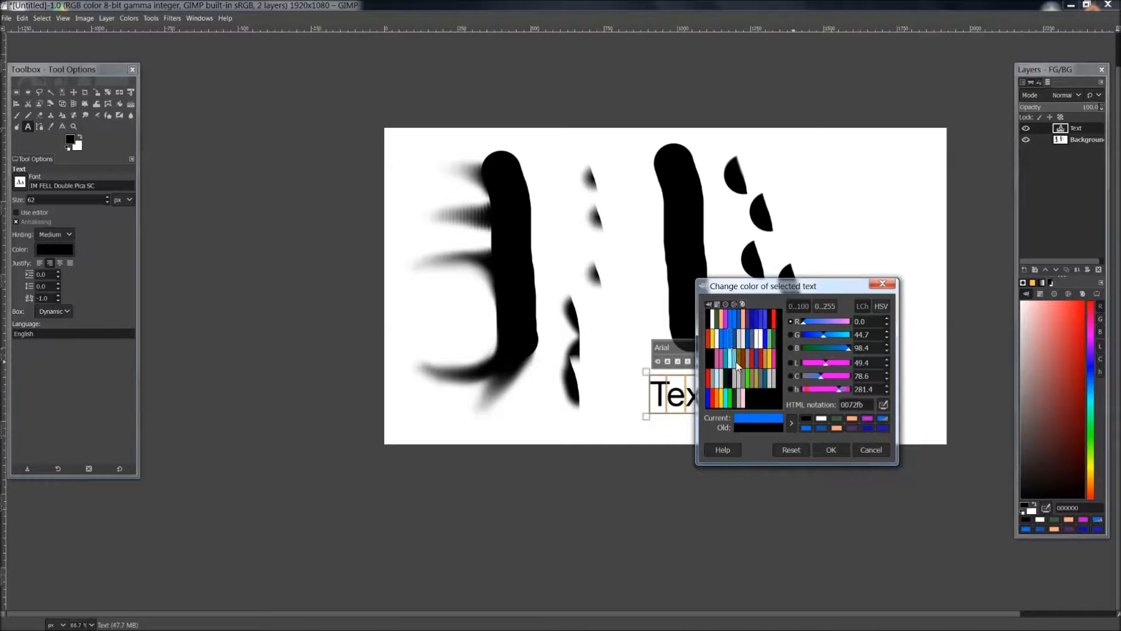
{"action": "left_click", "coordinate": [732, 357]}
{"action": "left_click", "coordinate": [729, 397]}
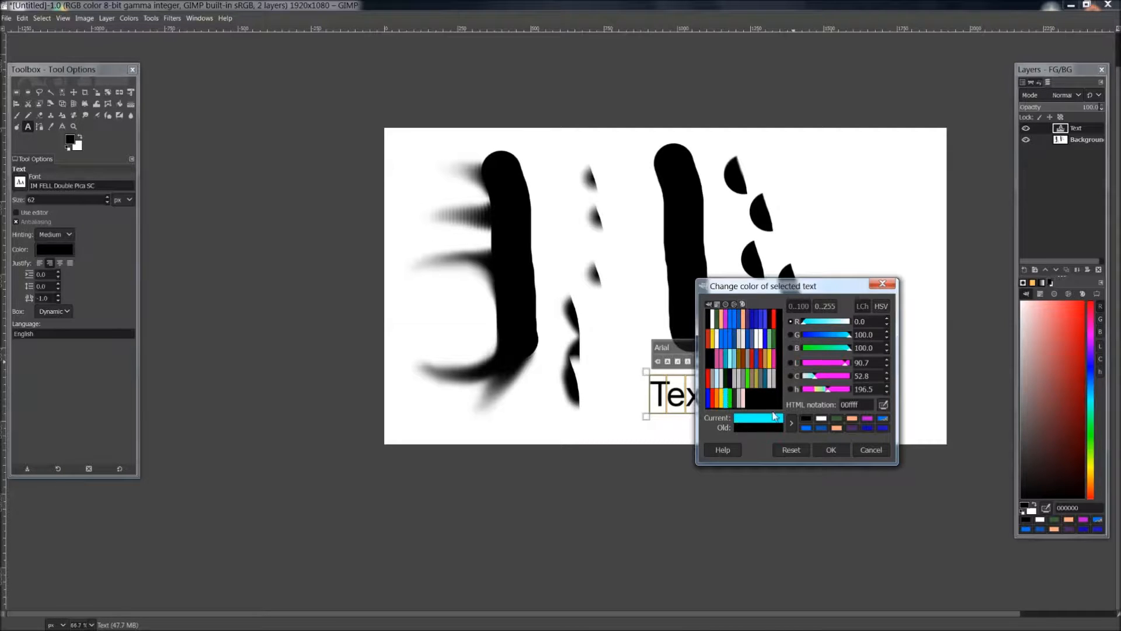
- Choose the palette's peach ffa77f, darken it to the brown ac755c and apply it to the text
{"action": "left_click", "coordinate": [727, 321]}
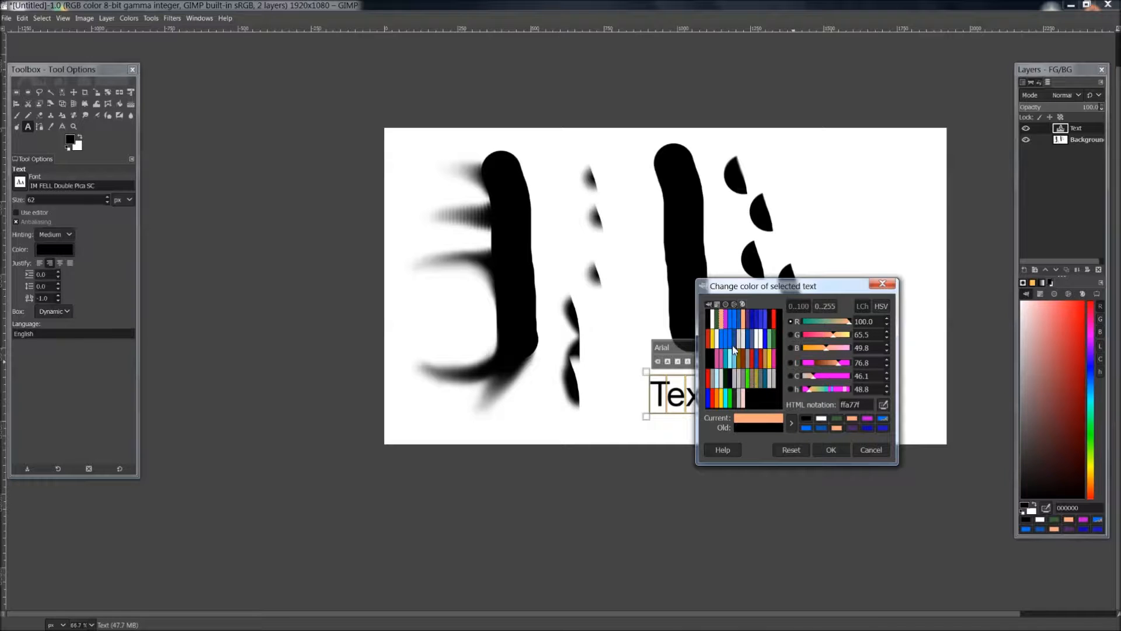
{"action": "left_click", "coordinate": [709, 304]}
{"action": "left_click_drag", "start_coordinate": [737, 366], "coordinate": [737, 341]}
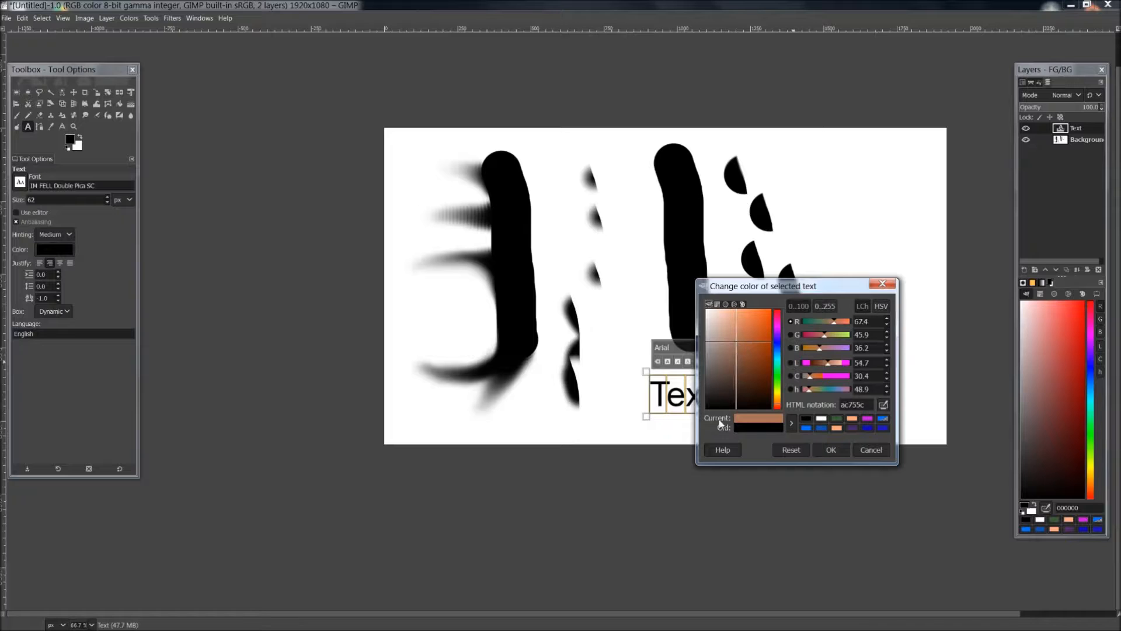
{"action": "left_click", "coordinate": [836, 449]}
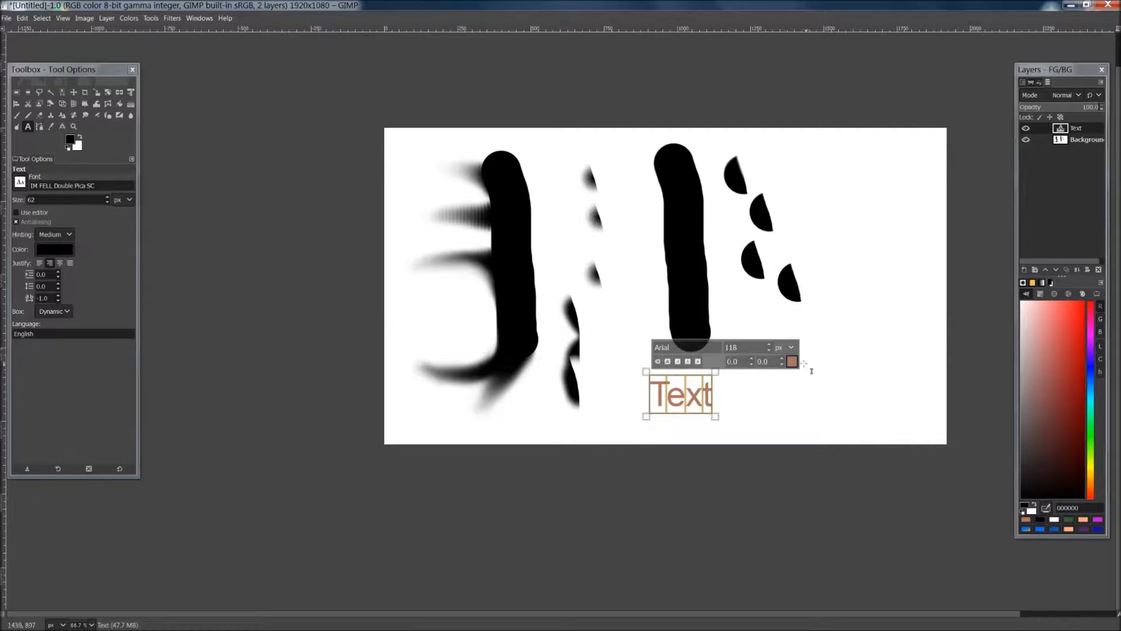
- Make the selected text bold, italic and underlined, and set its justification to left
{"action": "left_click", "coordinate": [667, 361]}
{"action": "left_click", "coordinate": [678, 361]}
{"action": "left_click", "coordinate": [688, 361]}
{"action": "left_click", "coordinate": [699, 362]}
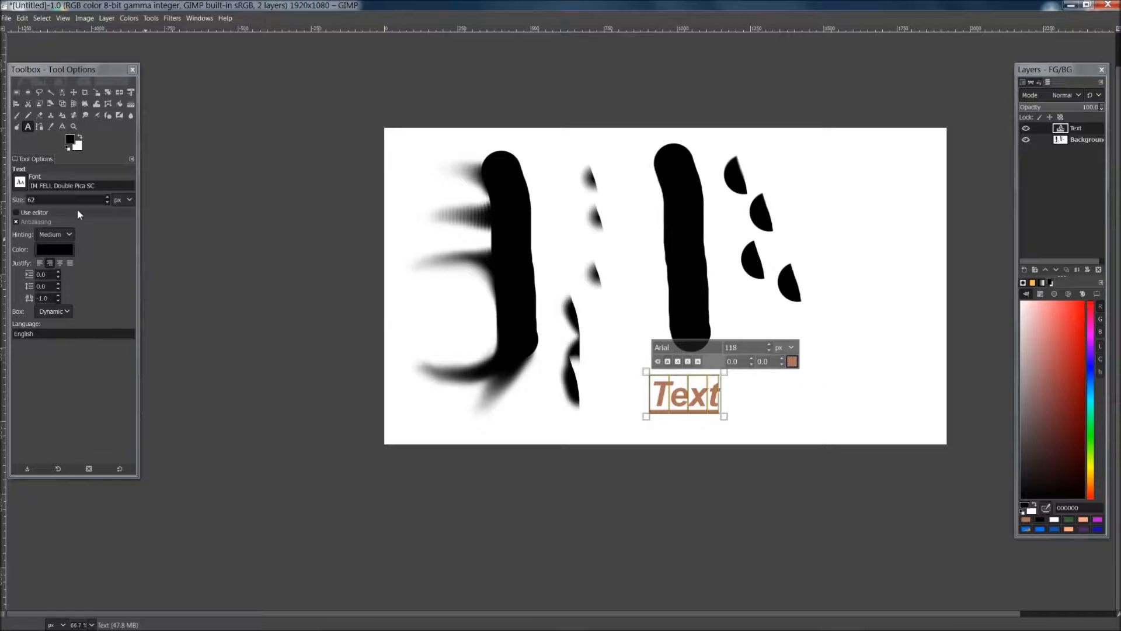
{"action": "left_click", "coordinate": [38, 265]}
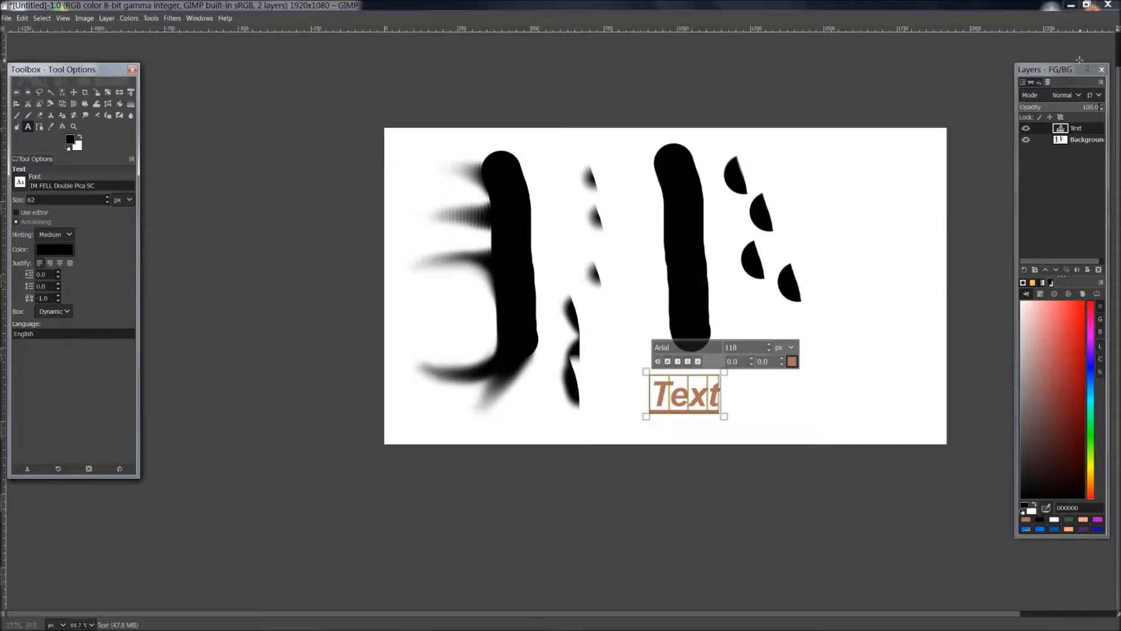
- Move the Layers dock slightly inward and look through the channels, paths and undo history before returning to the layers
{"action": "left_click_drag", "start_coordinate": [1065, 71], "coordinate": [1055, 73]}
{"action": "left_click", "coordinate": [1020, 82]}
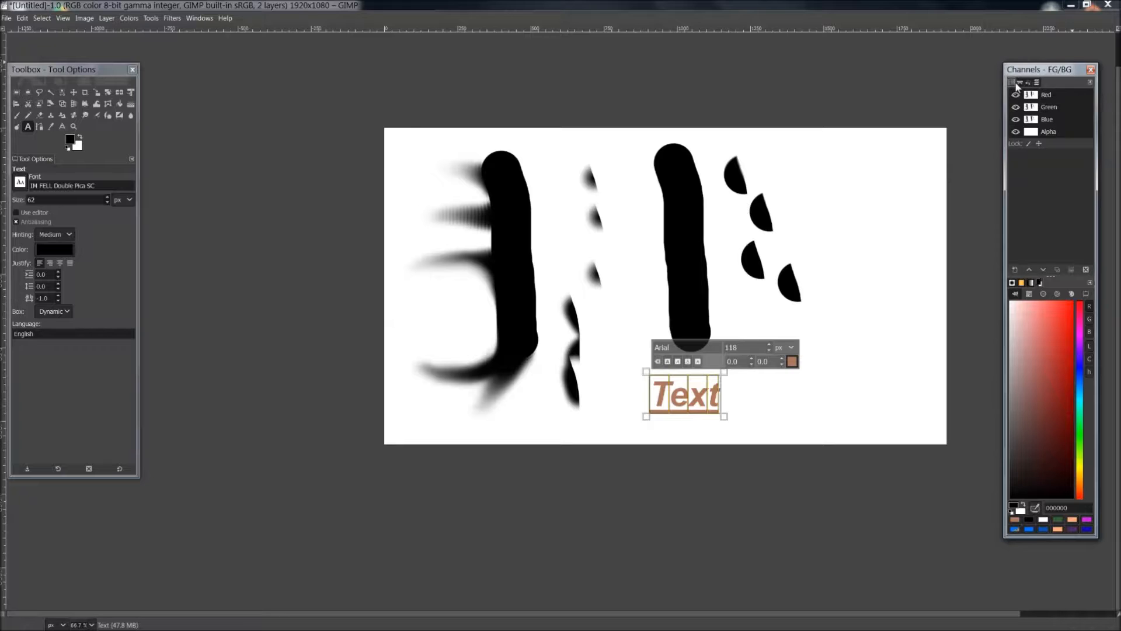
{"action": "left_click", "coordinate": [1028, 82]}
{"action": "left_click", "coordinate": [1037, 82]}
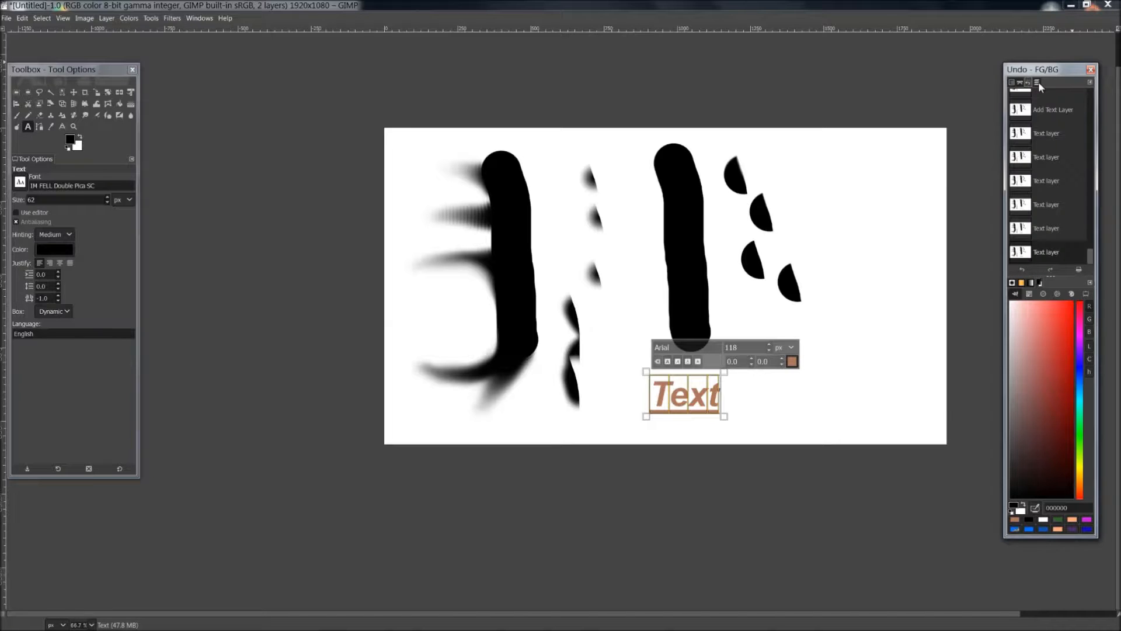
{"action": "key", "text": "ctrl+l"}
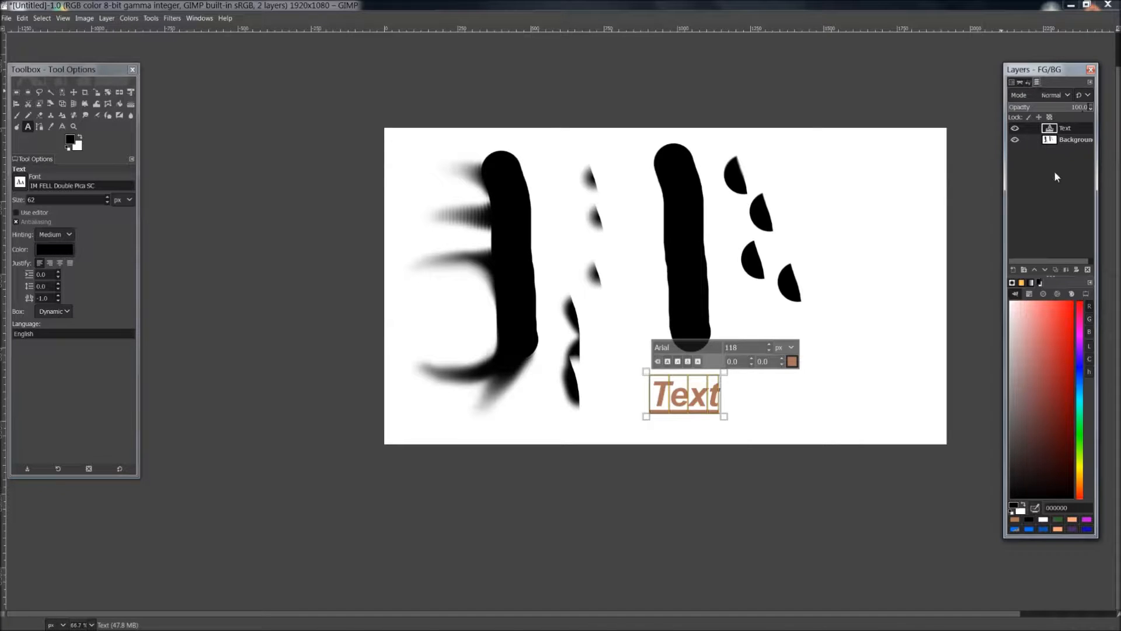
- Hide and reshow the Text layer, and do the same with the Background layer
{"action": "key", "text": "Return"}
{"action": "key", "text": "BackSpace"}
{"action": "left_click", "coordinate": [1015, 129]}
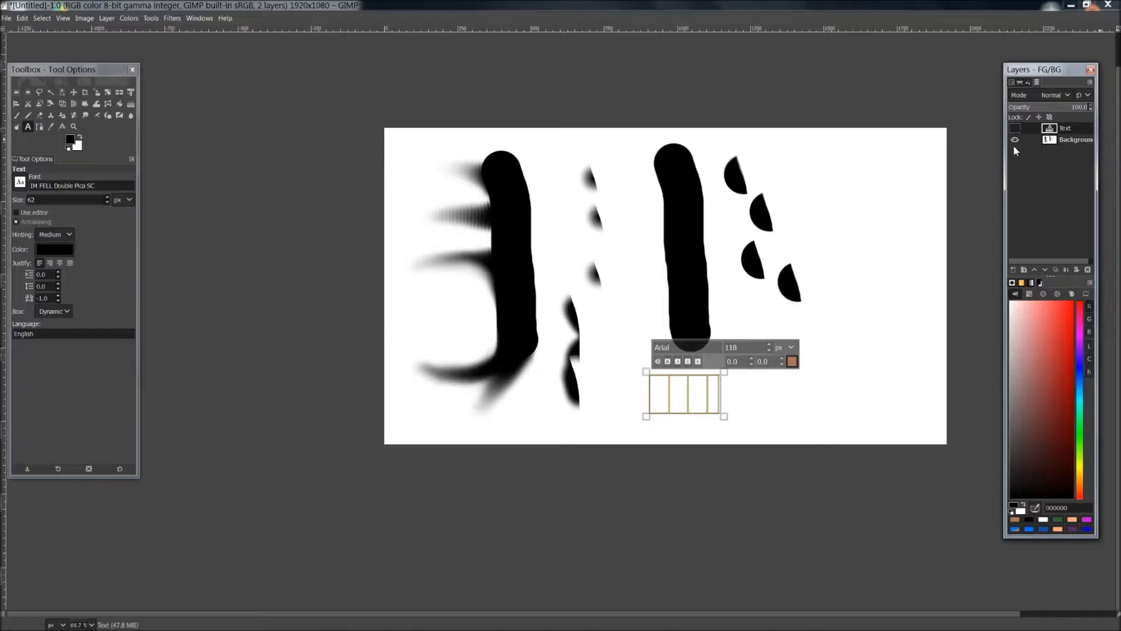
{"action": "left_click", "coordinate": [1015, 129]}
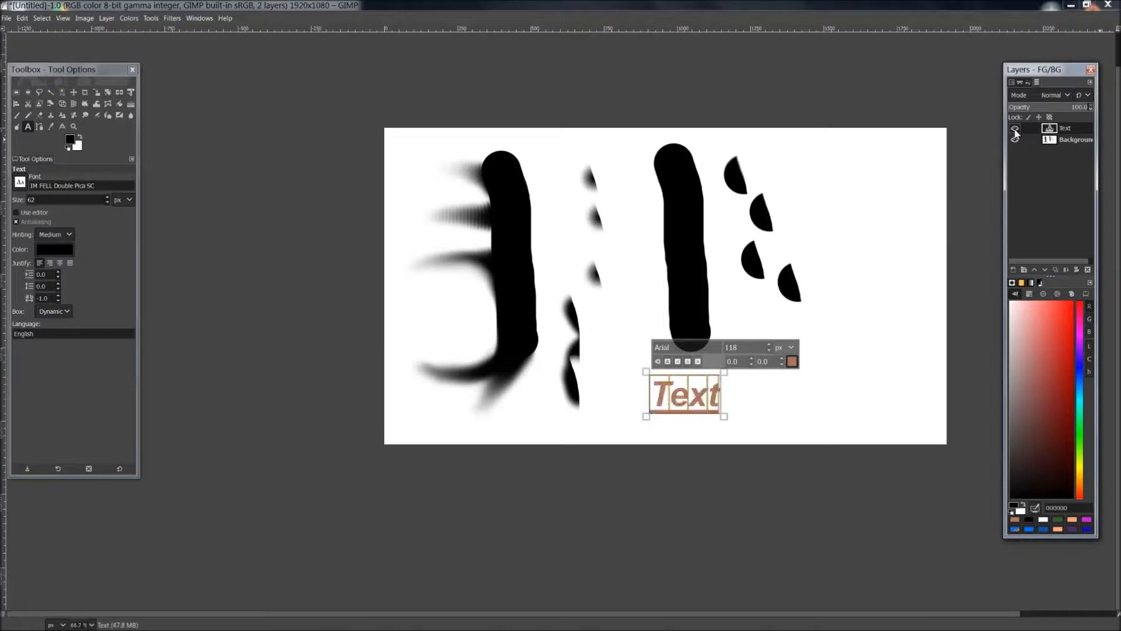
{"action": "left_click", "coordinate": [1016, 140]}
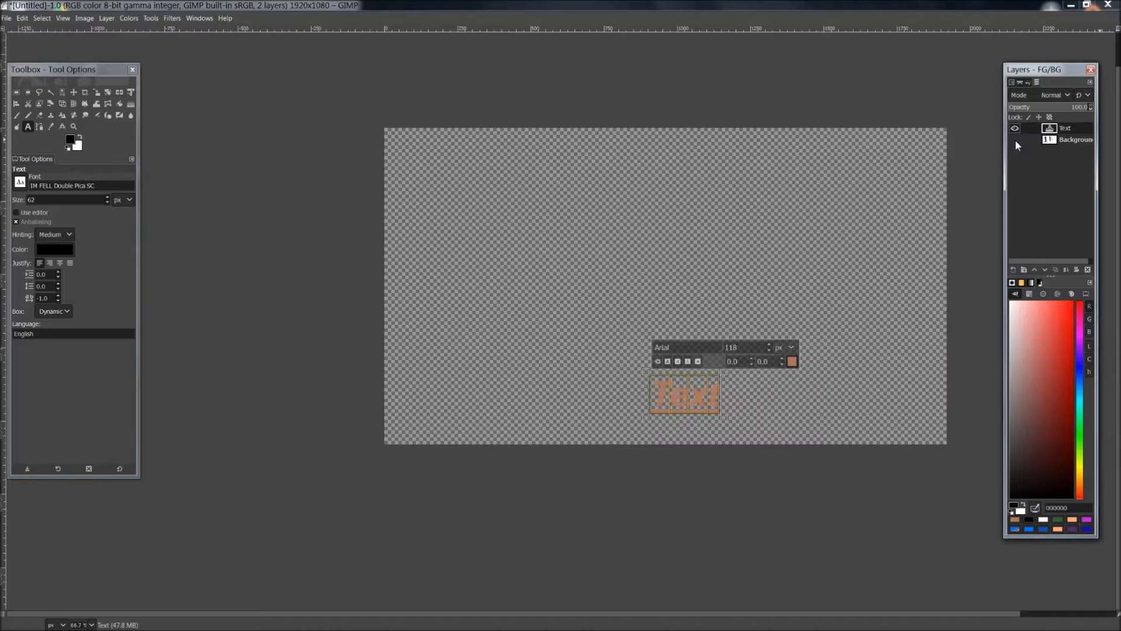
{"action": "left_click", "coordinate": [1016, 143]}
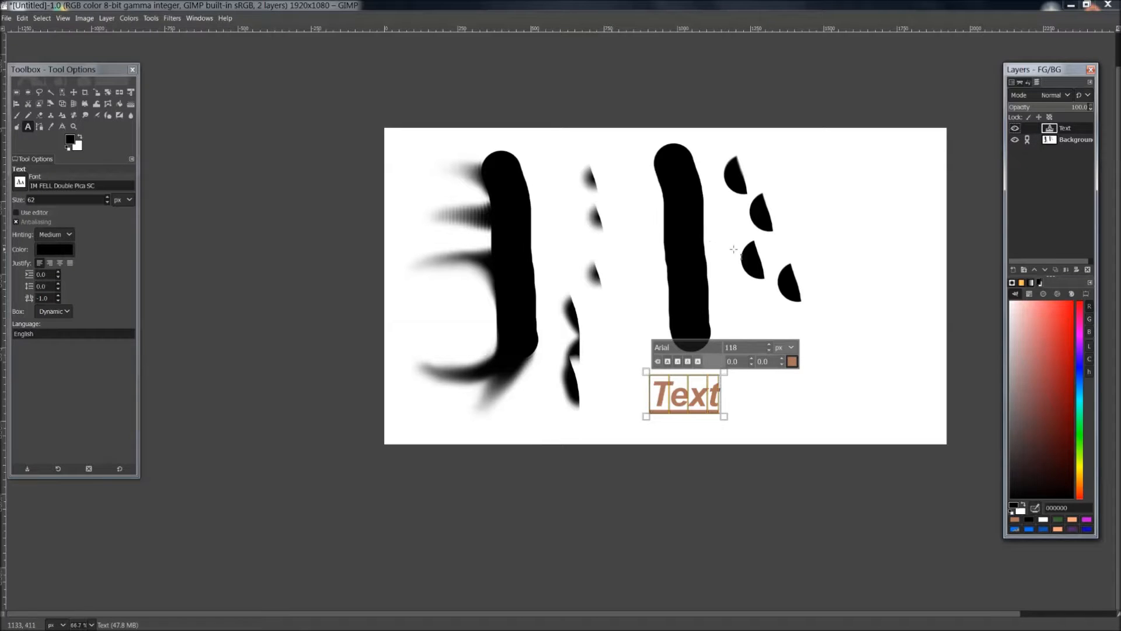
- Make the Background layer active, try a looping black Paintbrush stroke over the image's upper right area, and undo it
{"action": "left_click", "coordinate": [16, 116]}
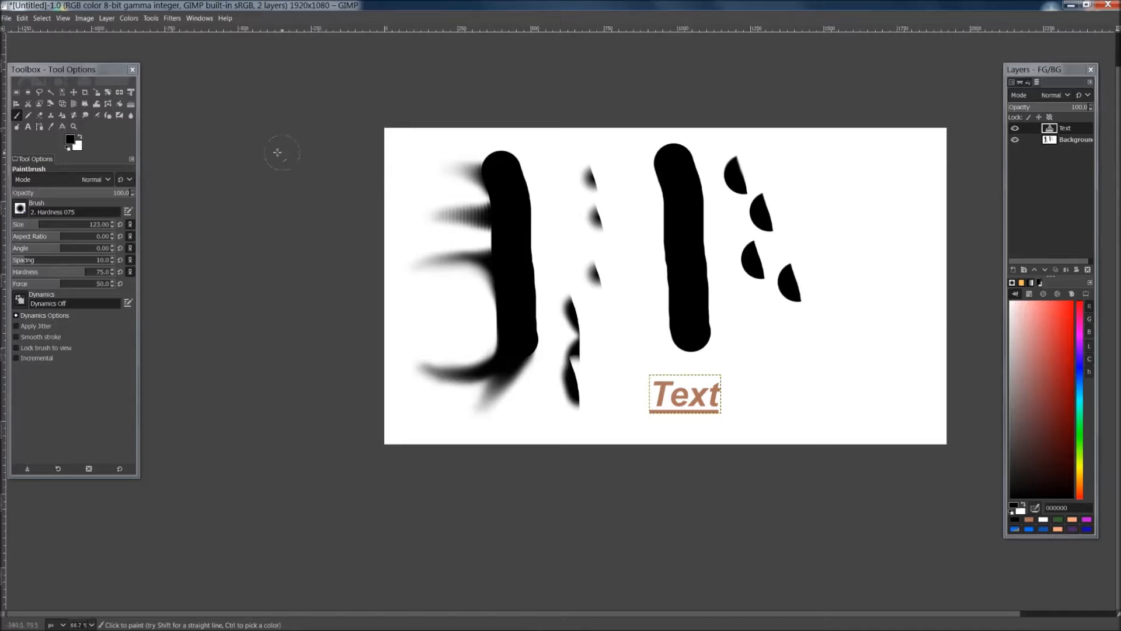
{"action": "left_click", "coordinate": [1062, 141]}
{"action": "mouse_move", "coordinate": [870, 184]}
{"action": "left_mouse_down"}
{"action": "mouse_move", "coordinate": [853, 228]}
{"action": "mouse_move", "coordinate": [812, 143]}
{"action": "mouse_move", "coordinate": [870, 274]}
{"action": "left_mouse_up"}
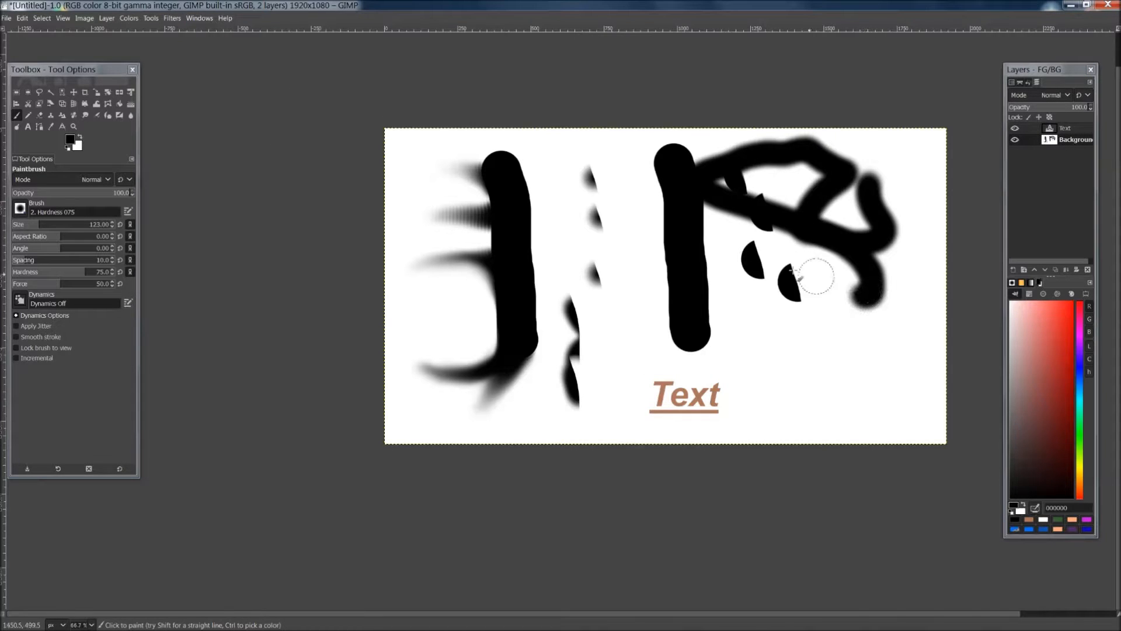
{"action": "key", "text": "ctrl+z"}
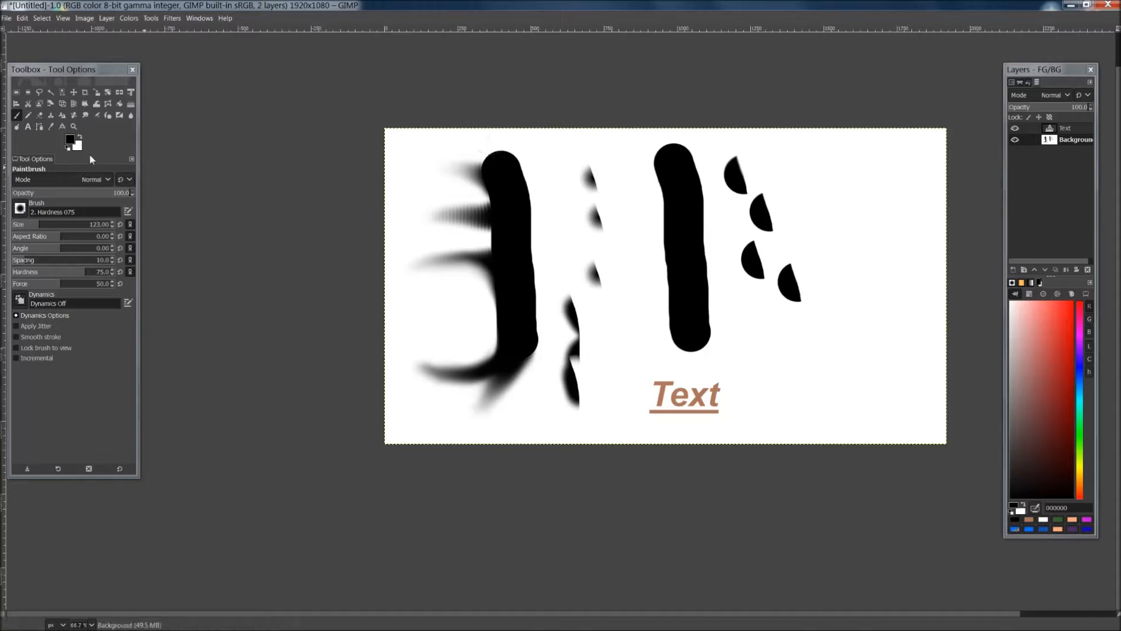
- Pick the text's brown as the foreground color and paint two long brush strokes near the image's right edge
{"action": "left_click", "coordinate": [51, 126]}
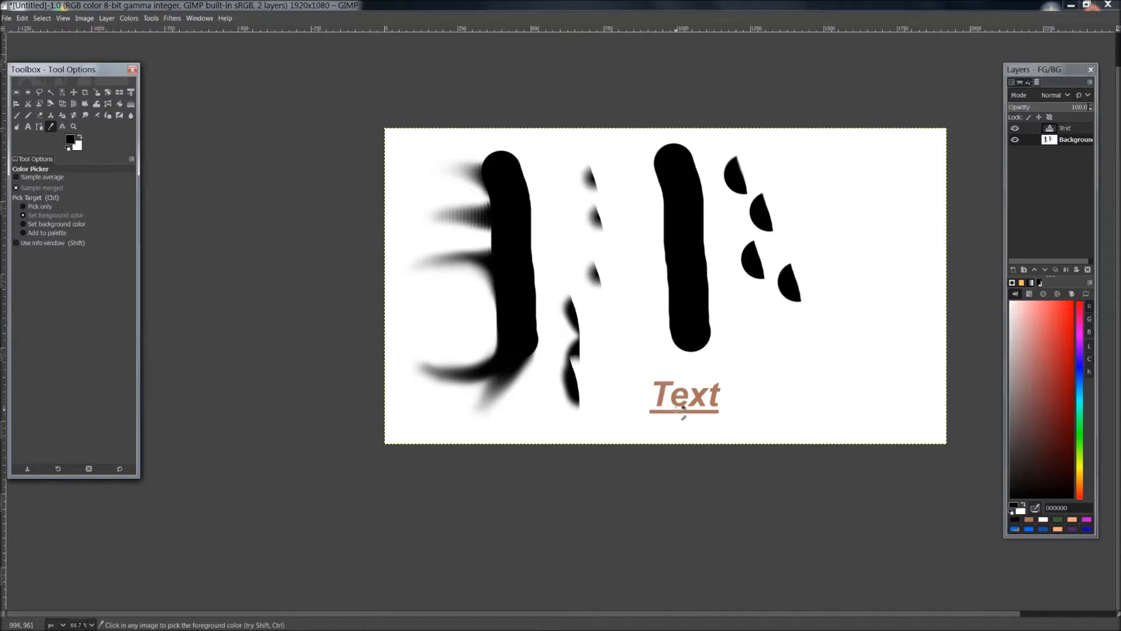
{"action": "left_click", "coordinate": [670, 394]}
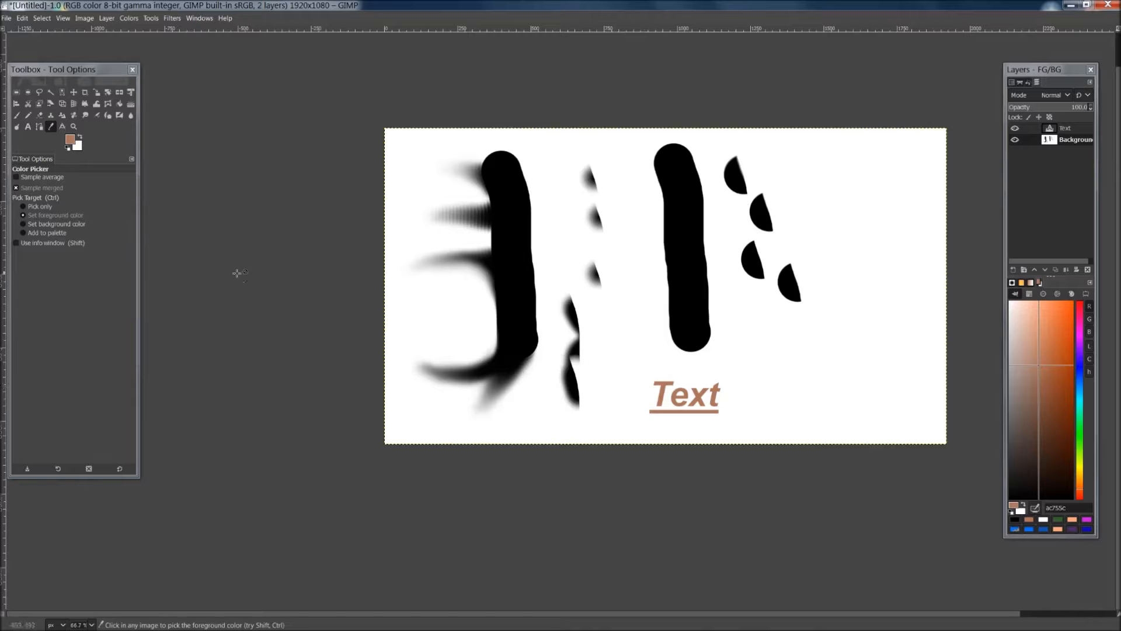
{"action": "left_click", "coordinate": [17, 115]}
{"action": "mouse_move", "coordinate": [821, 180]}
{"action": "left_mouse_down"}
{"action": "mouse_move", "coordinate": [848, 252]}
{"action": "mouse_move", "coordinate": [859, 343]}
{"action": "mouse_move", "coordinate": [895, 268]}
{"action": "mouse_move", "coordinate": [853, 184]}
{"action": "left_mouse_up"}
- Try a brown diagonal brush stroke across the right black bar and undo it
{"action": "left_click_drag", "start_coordinate": [760, 267], "coordinate": [659, 207]}
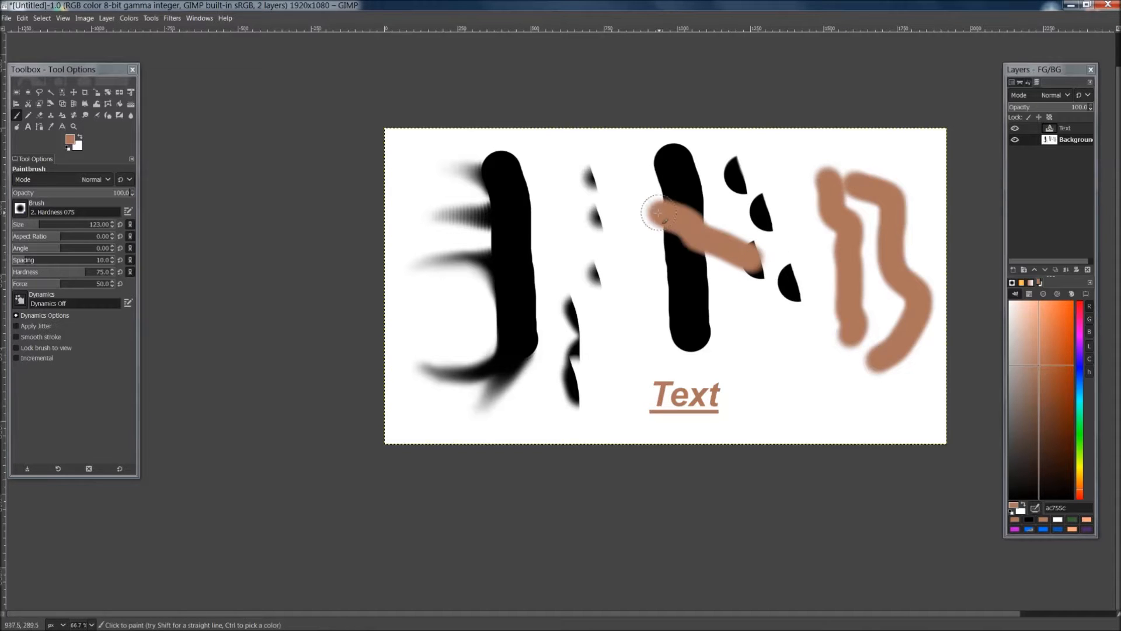
{"action": "key", "text": "ctrl+z"}
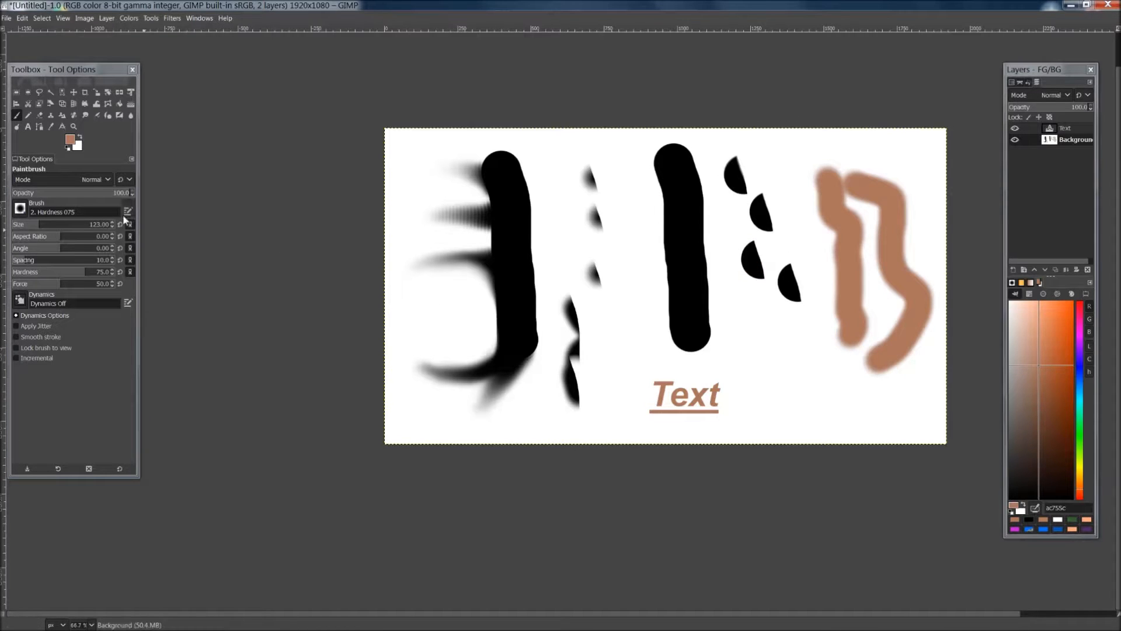
- Use the Zoom tool to zoom out from the image and back in to 66.7%
{"action": "left_click", "coordinate": [73, 128]}
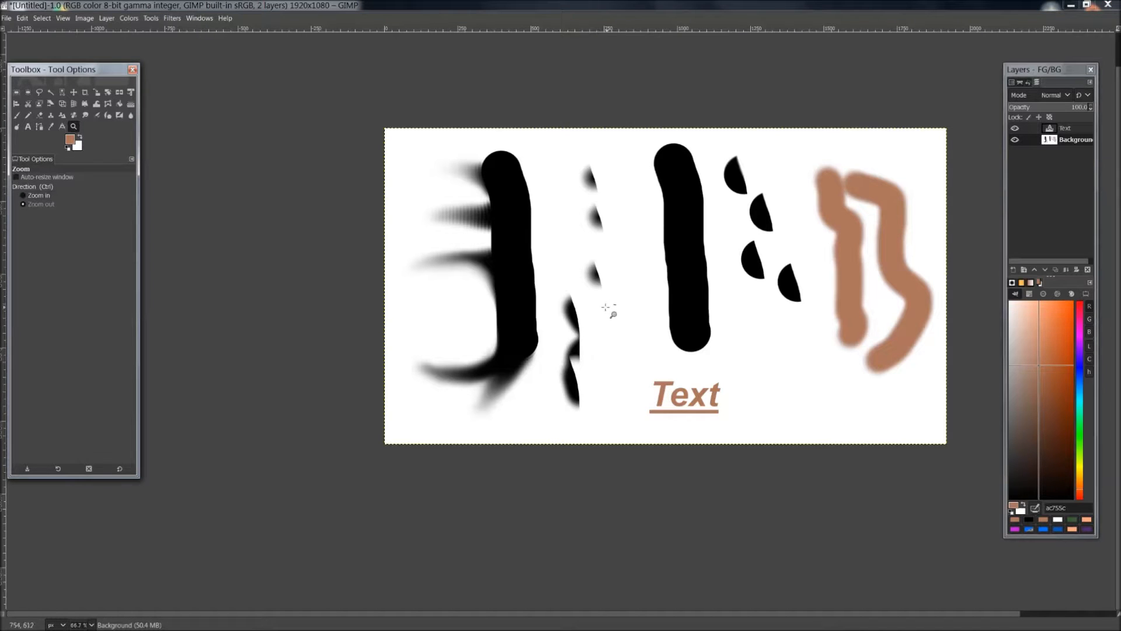
{"action": "left_click", "coordinate": [602, 270]}
{"action": "left_click", "coordinate": [601, 270]}
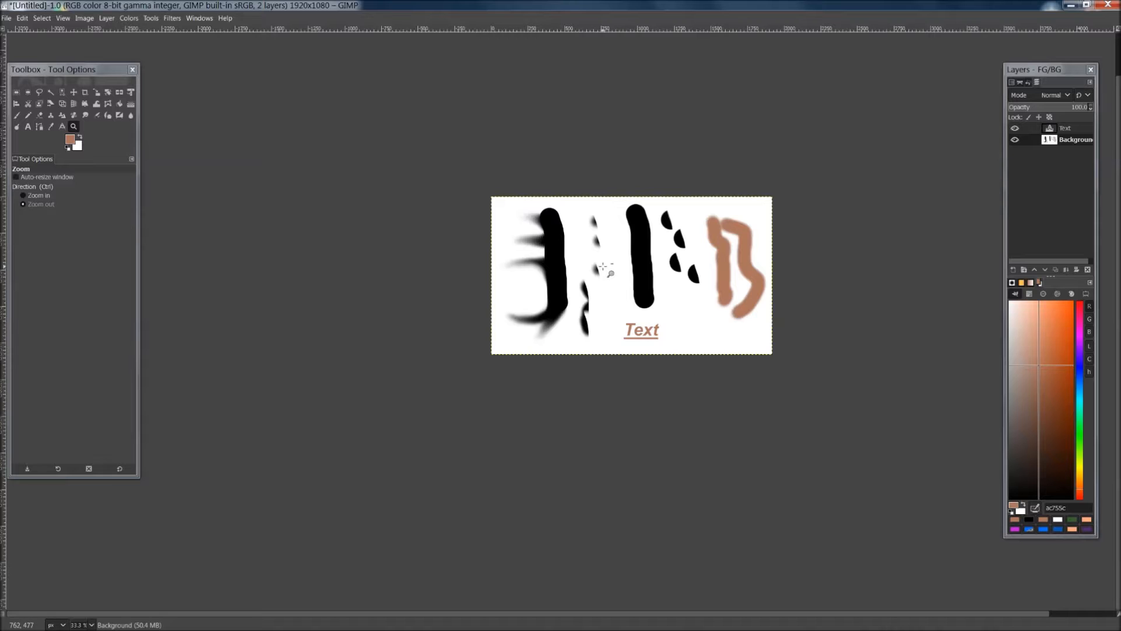
{"action": "left_click", "coordinate": [603, 266]}
{"action": "left_click", "coordinate": [603, 267]}
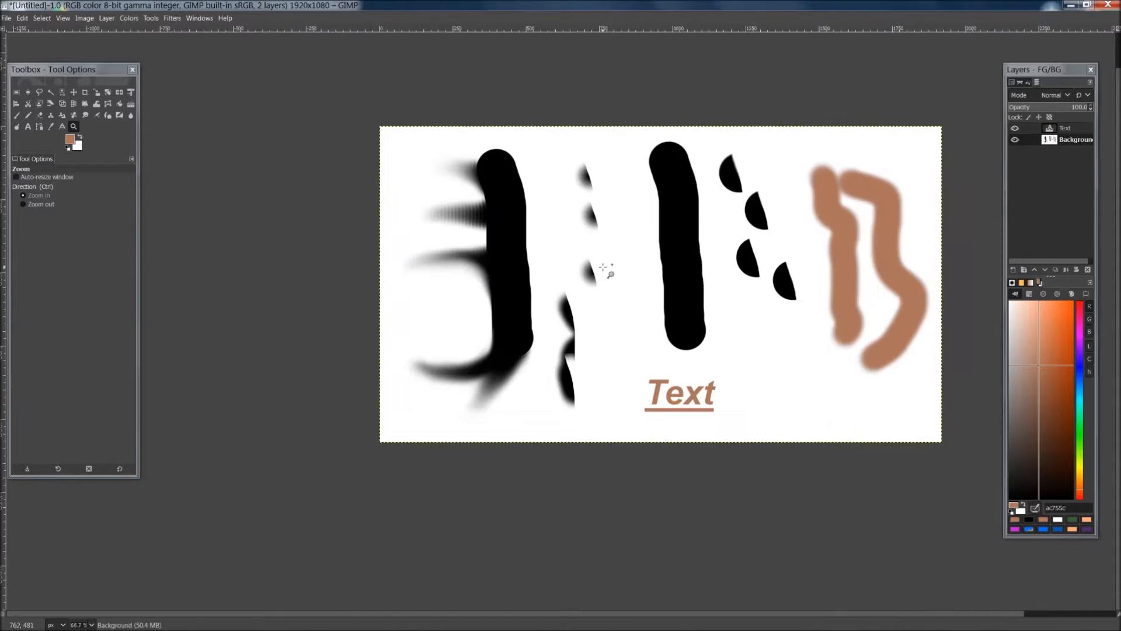
- Use the Zoom tool to magnify the painted strokes to 300% and bring the view back to 66.7%
{"action": "left_click", "coordinate": [603, 267]}
{"action": "left_click", "coordinate": [602, 266]}
{"action": "left_click", "coordinate": [602, 267]}
{"action": "left_click", "coordinate": [603, 267], "text": "ctrl"}
{"action": "left_click", "coordinate": [602, 267], "text": "ctrl"}
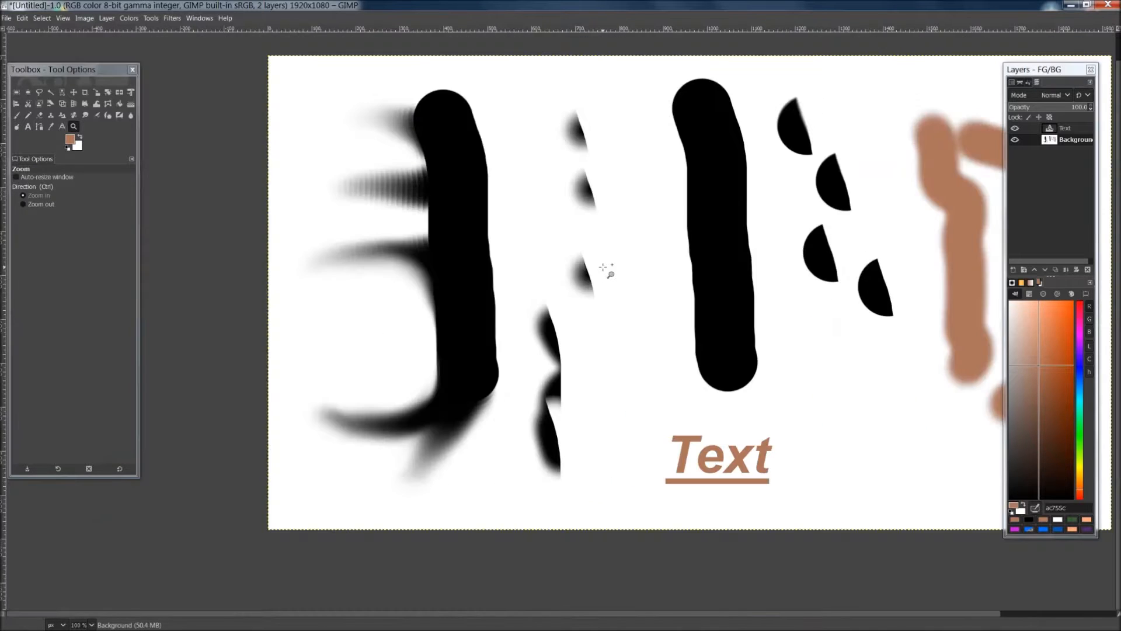
{"action": "left_click", "coordinate": [643, 325]}
{"action": "left_click", "coordinate": [643, 326]}
{"action": "left_click", "coordinate": [643, 326]}
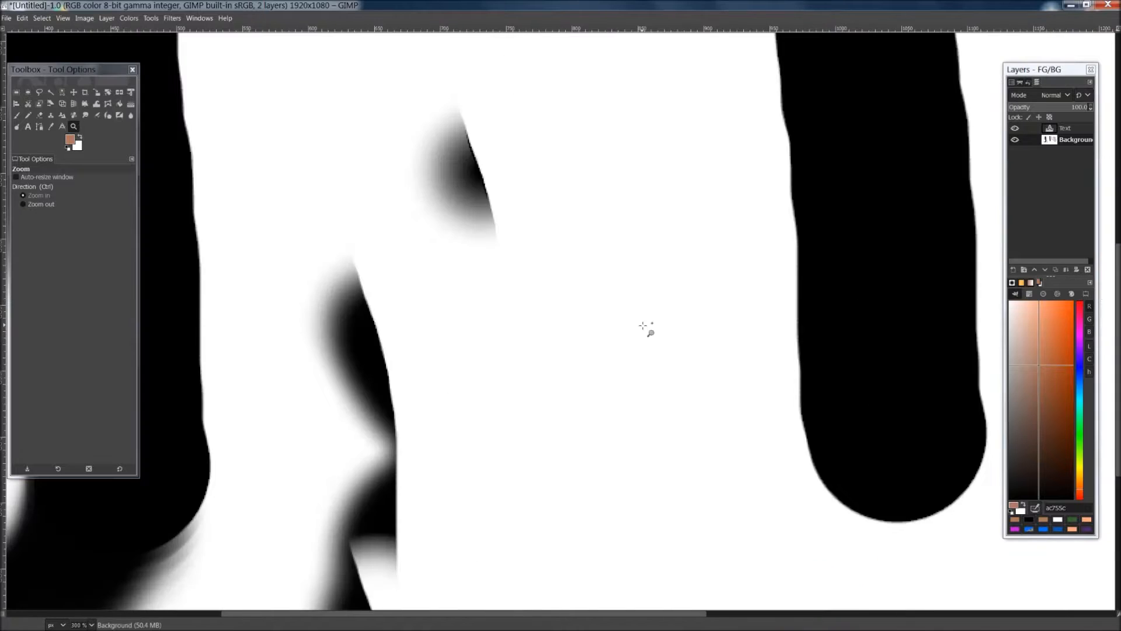
{"action": "left_click", "coordinate": [643, 324], "text": "ctrl"}
{"action": "left_click", "coordinate": [643, 324], "text": "ctrl"}
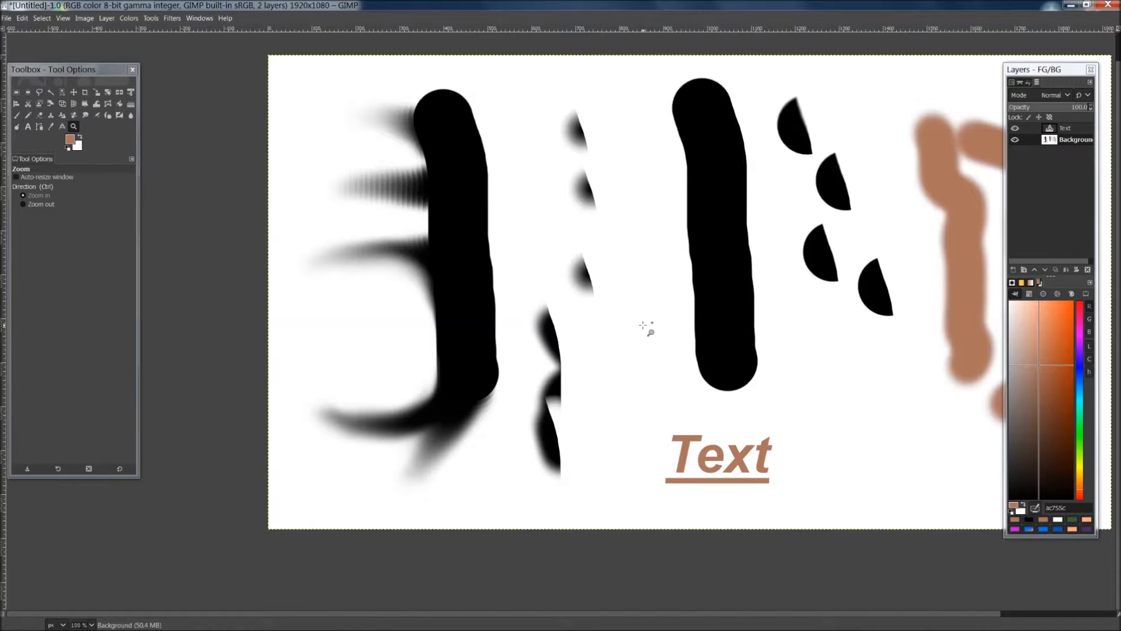
{"action": "left_click", "coordinate": [643, 322], "text": "ctrl"}
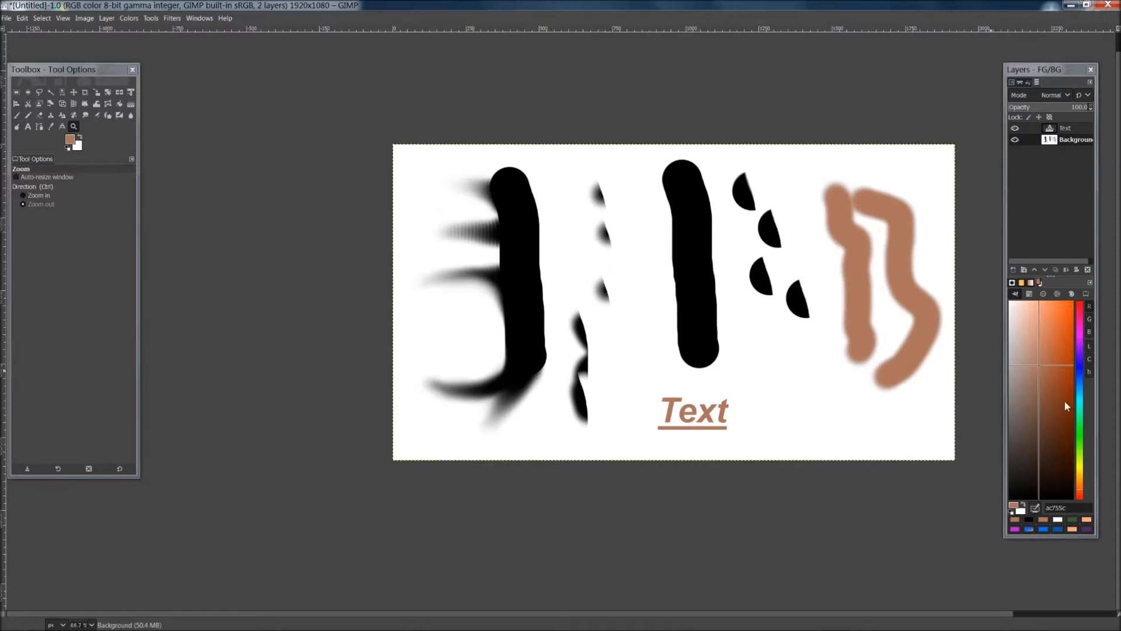
{"action": "left_click", "coordinate": [1055, 508]}
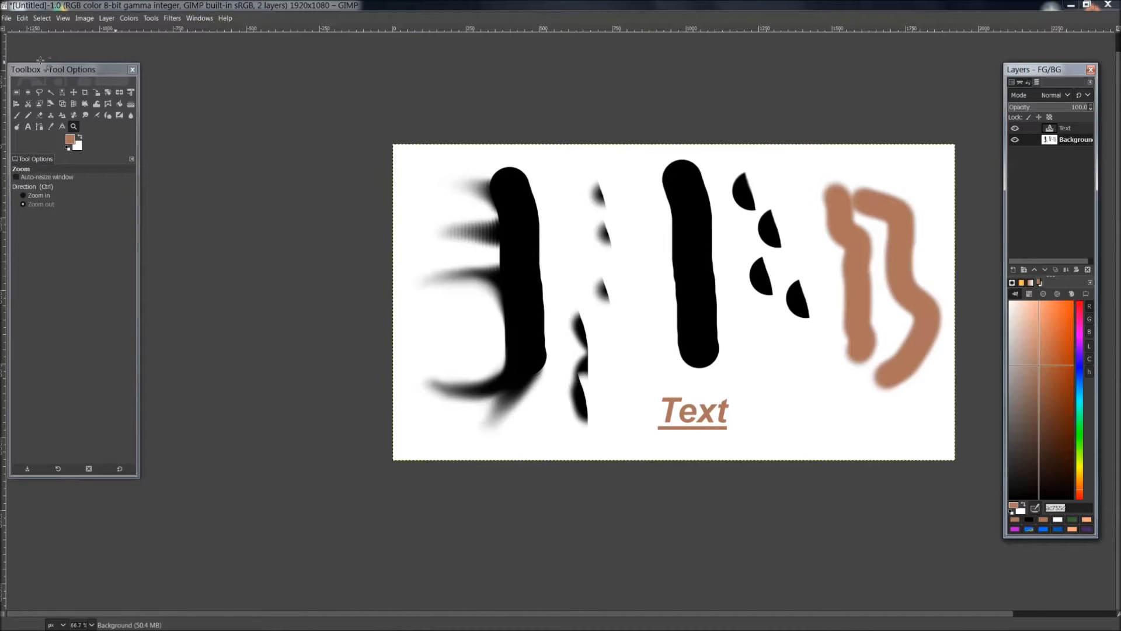
{"action": "left_click", "coordinate": [6, 19]}
{"action": "left_click", "coordinate": [6, 18]}
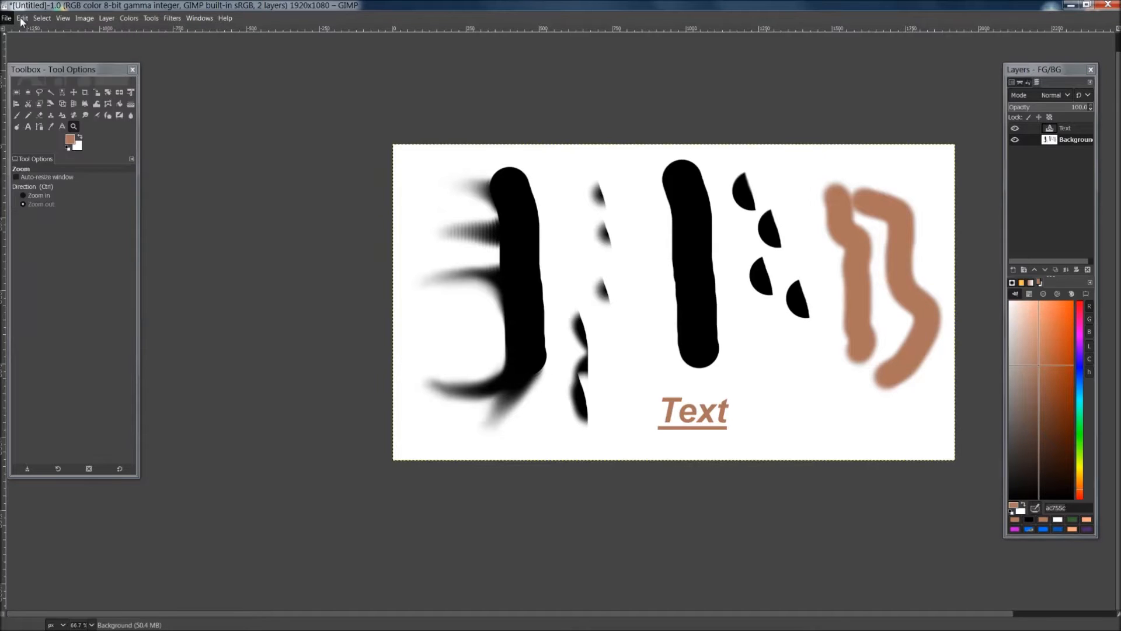
{"action": "left_click", "coordinate": [23, 18]}
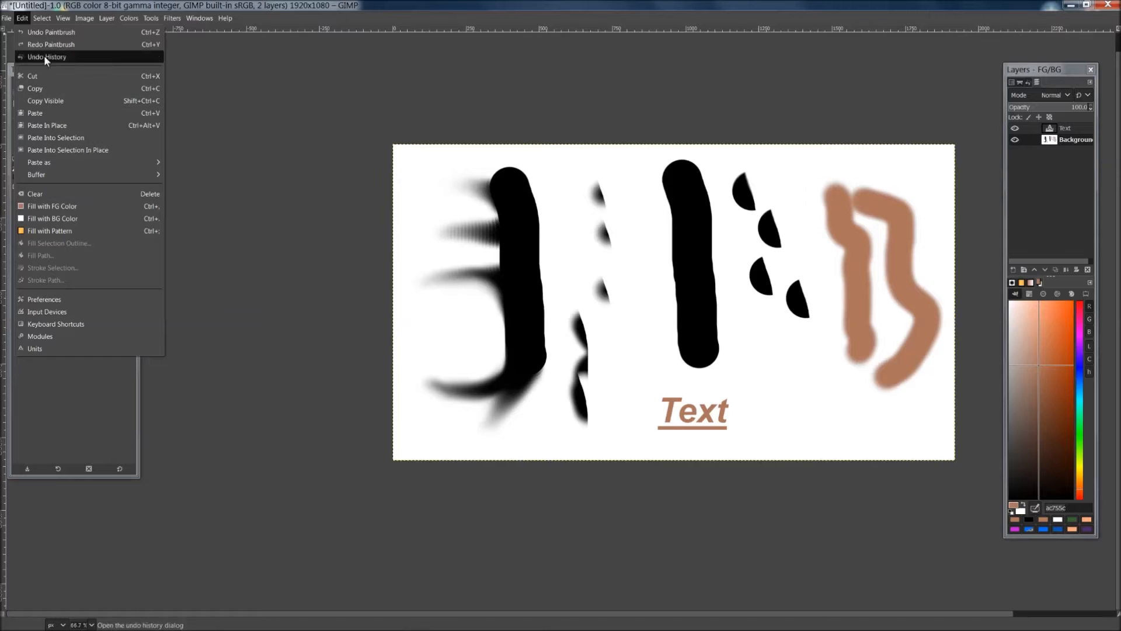
{"action": "left_click", "coordinate": [25, 19]}
{"action": "left_click", "coordinate": [25, 19]}
{"action": "mouse_move", "coordinate": [44, 19]}
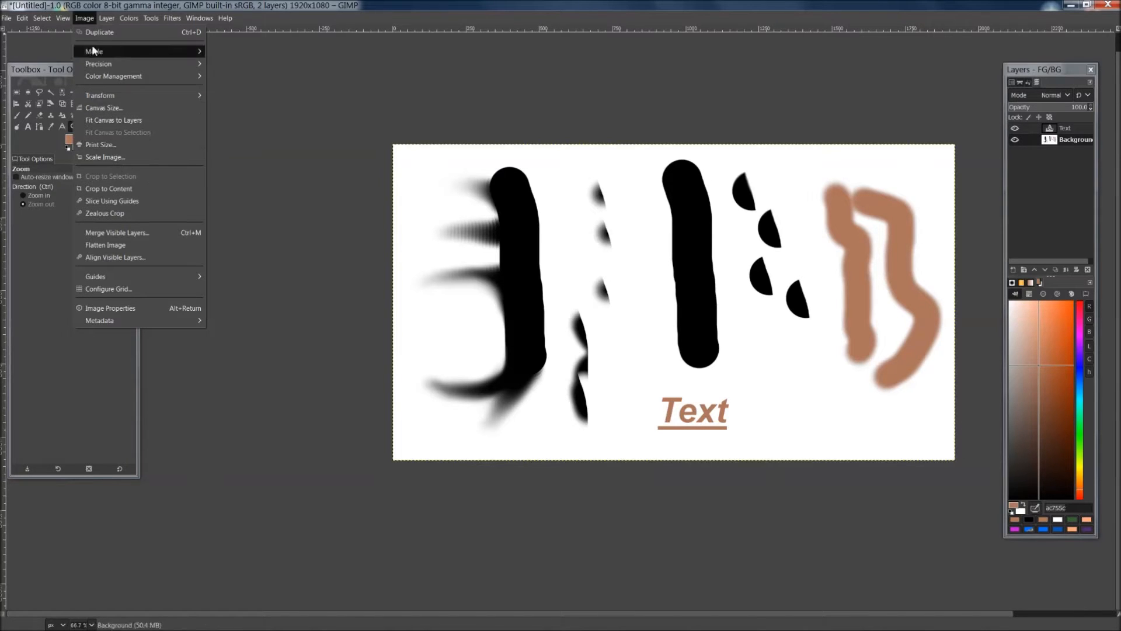
{"action": "left_click", "coordinate": [100, 22]}
{"action": "left_click", "coordinate": [98, 17]}
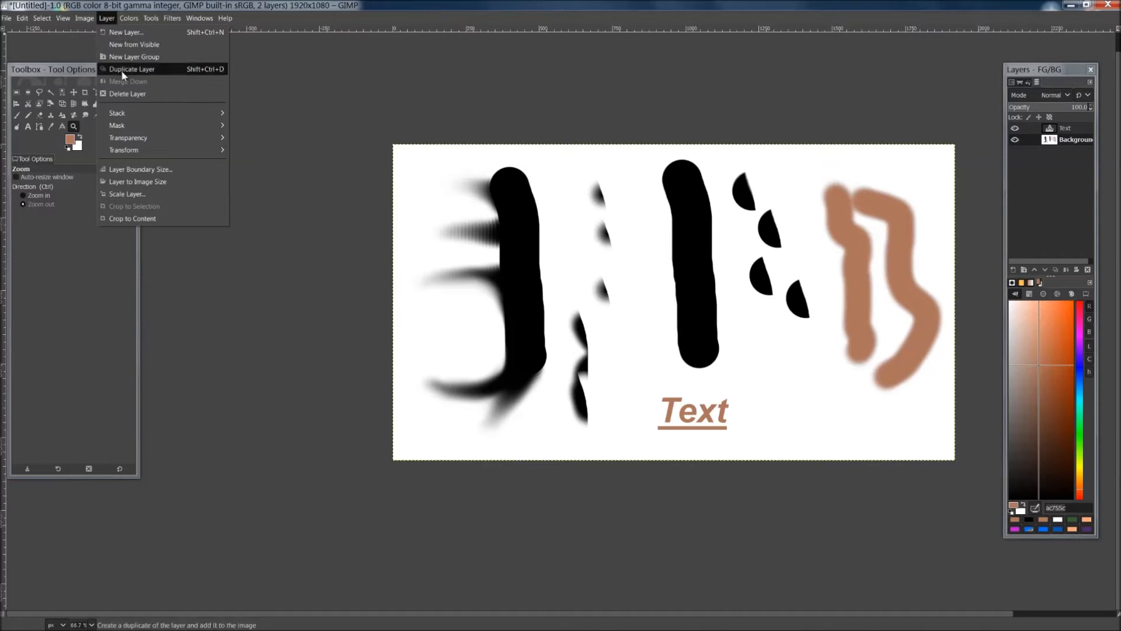
{"action": "mouse_move", "coordinate": [124, 21]}
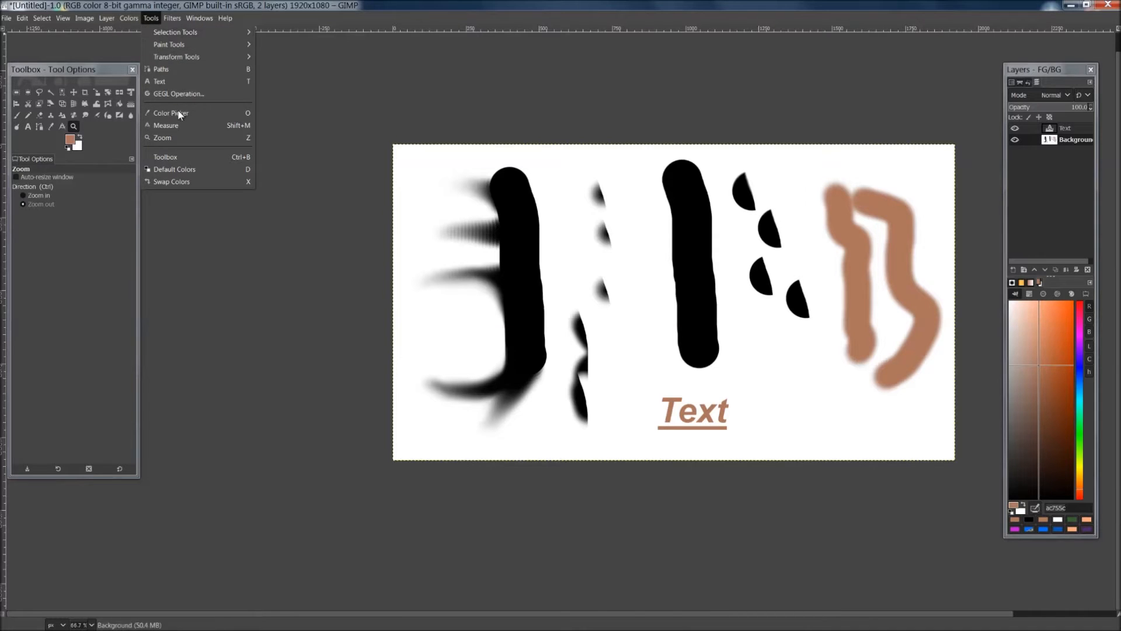
{"action": "mouse_move", "coordinate": [207, 21]}
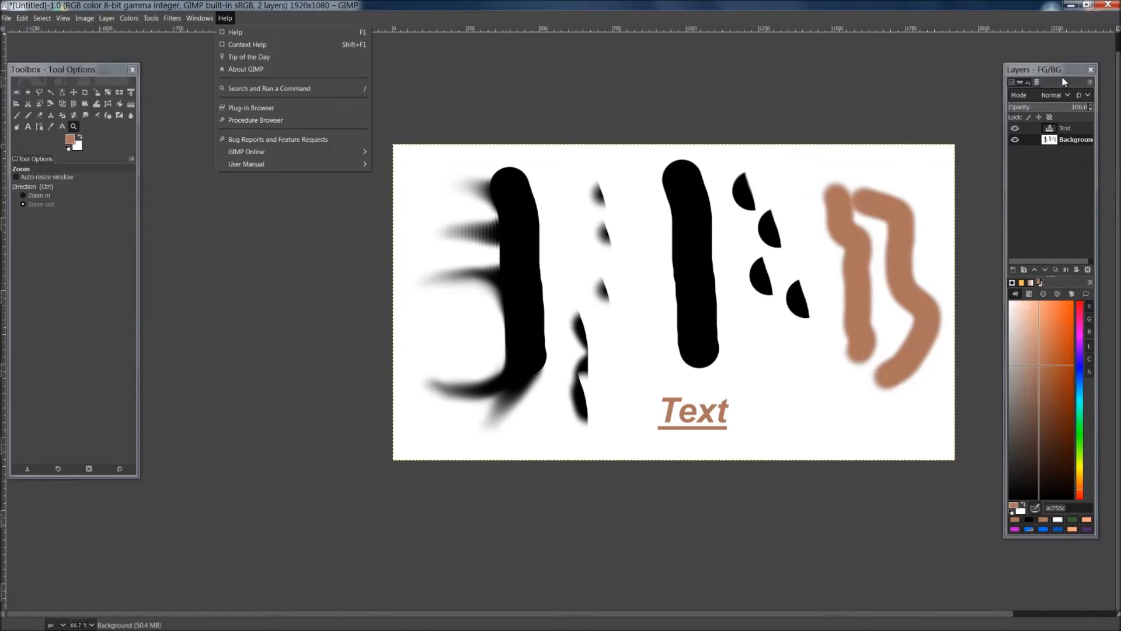
- Close the combined Toolbox and Tool Options dock, then open a new toolbox and place it in the empty area beside the image
{"action": "left_click", "coordinate": [135, 71]}
{"action": "left_click", "coordinate": [133, 71]}
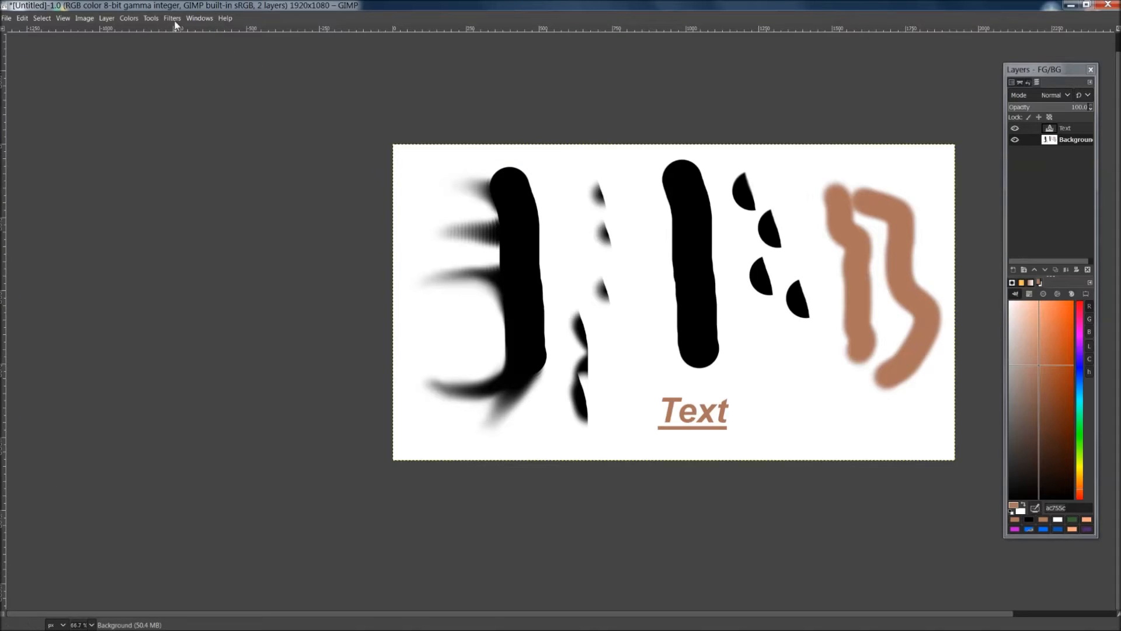
{"action": "left_click", "coordinate": [197, 17]}
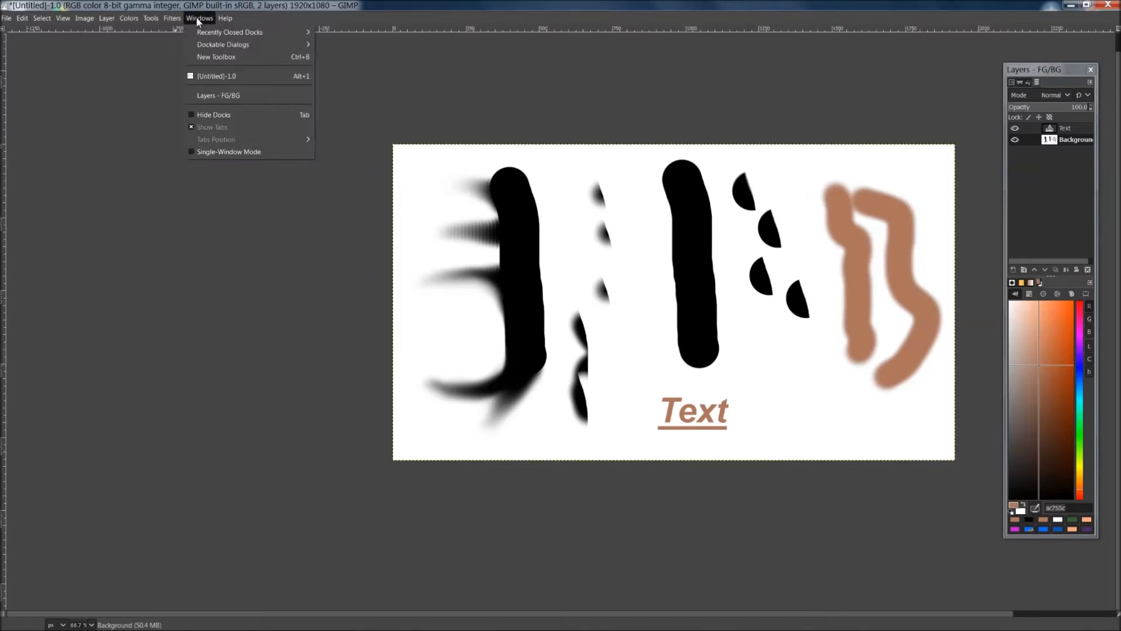
{"action": "left_click", "coordinate": [219, 57]}
{"action": "left_click_drag", "start_coordinate": [228, 7], "coordinate": [174, 78]}
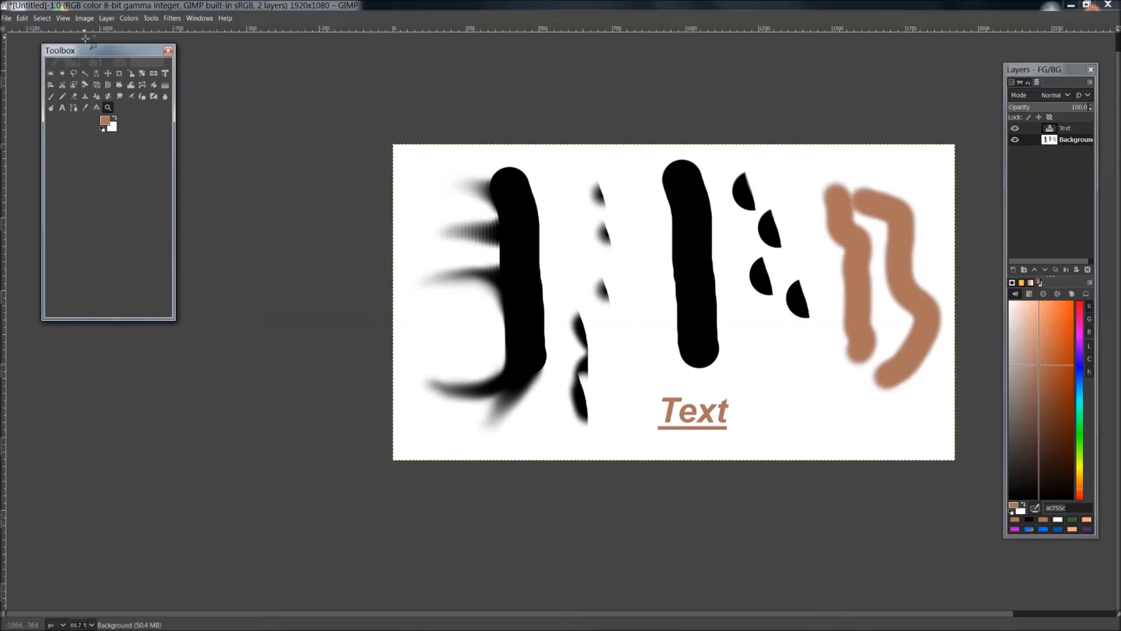
- Activate Rectangle Select, open the Tool Options dialog, and dock it beneath the tools in the new toolbox
{"action": "left_click", "coordinate": [54, 76]}
{"action": "left_click", "coordinate": [193, 18]}
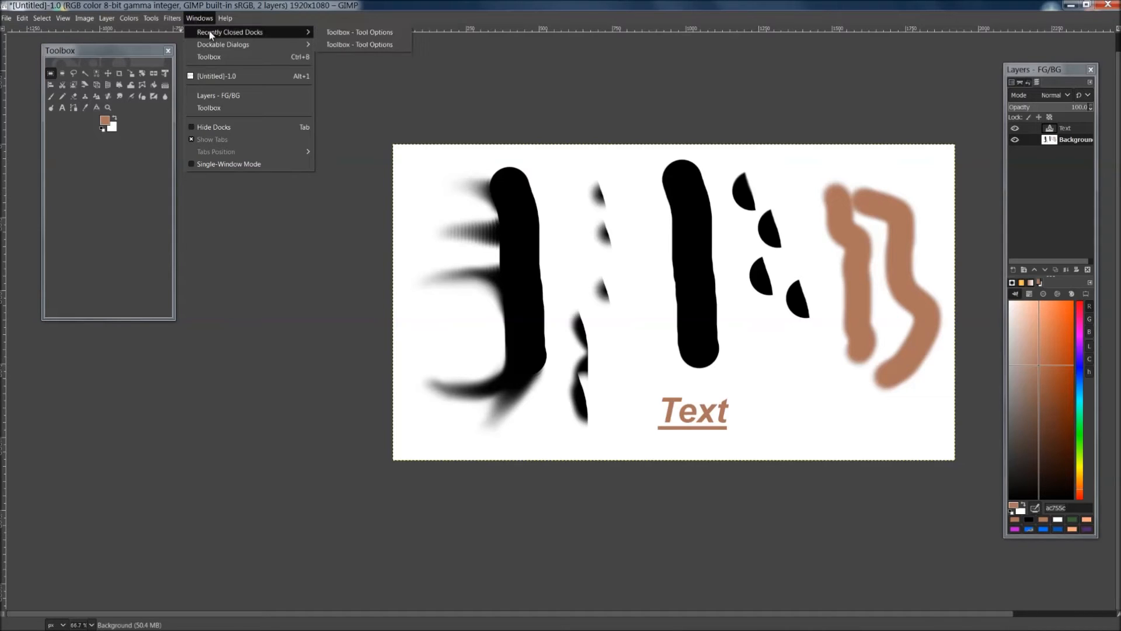
{"action": "mouse_move", "coordinate": [241, 48]}
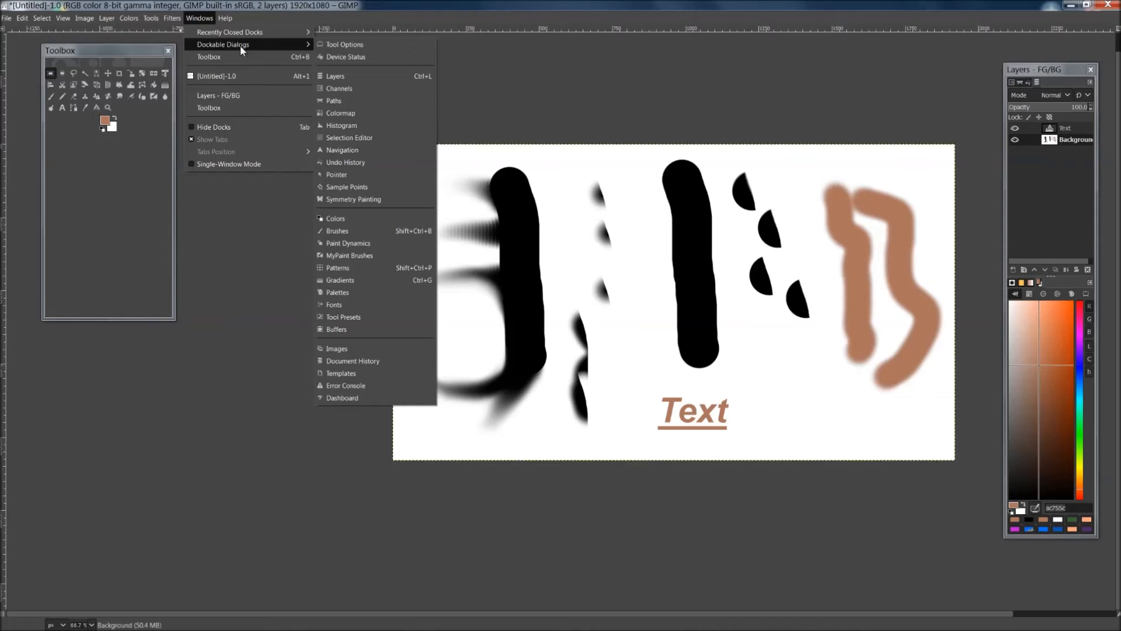
{"action": "left_click", "coordinate": [362, 48]}
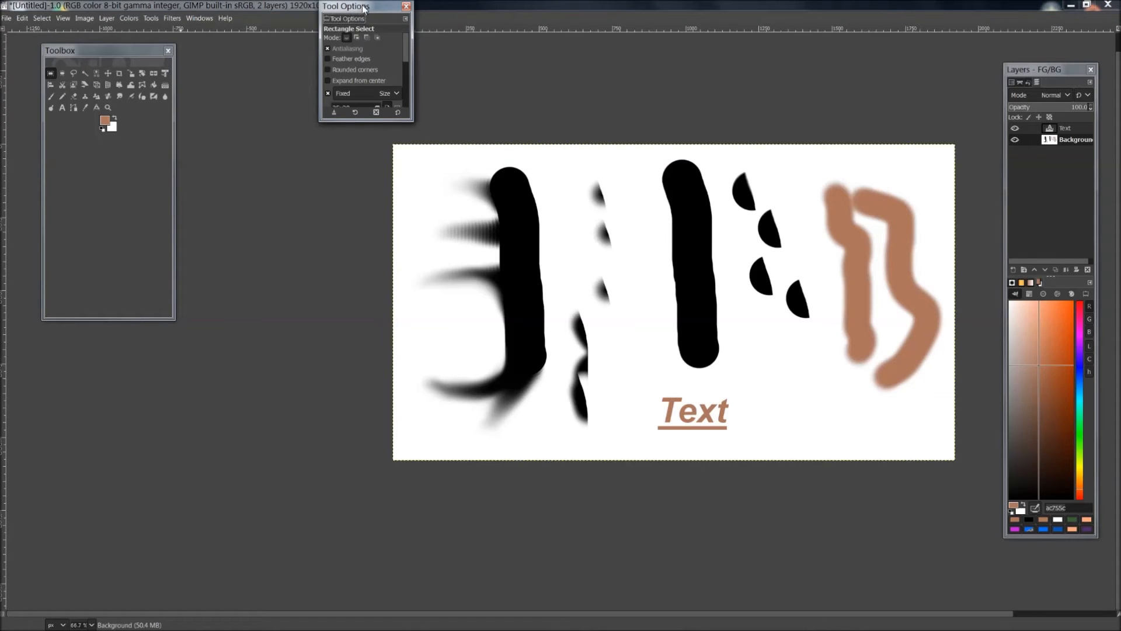
{"action": "left_click_drag", "start_coordinate": [363, 8], "coordinate": [329, 46]}
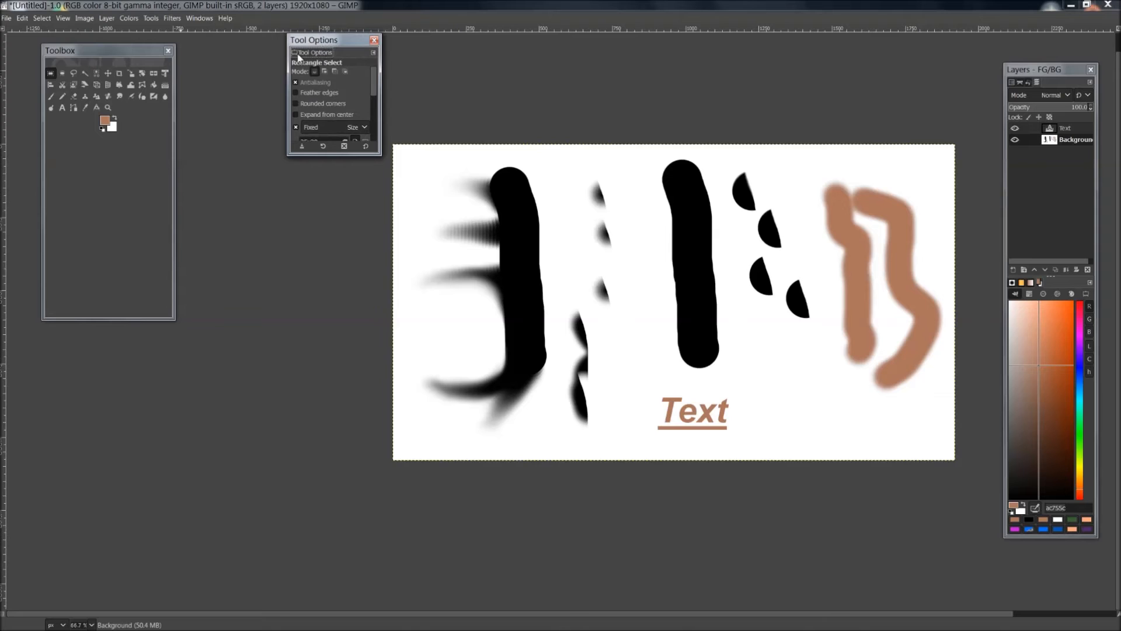
{"action": "left_click_drag", "start_coordinate": [313, 56], "coordinate": [124, 163]}
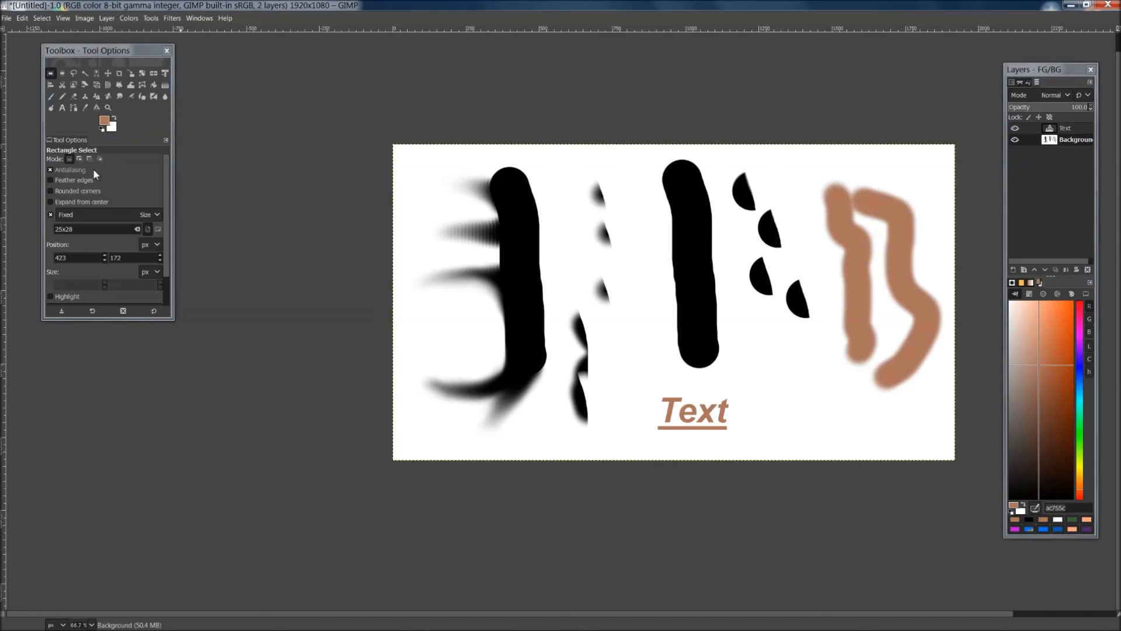
- Lengthen the combined toolbox dock to fit all the tool options, and reposition it and the Layers dock on either side of the image
{"action": "left_click_drag", "start_coordinate": [91, 319], "coordinate": [82, 504]}
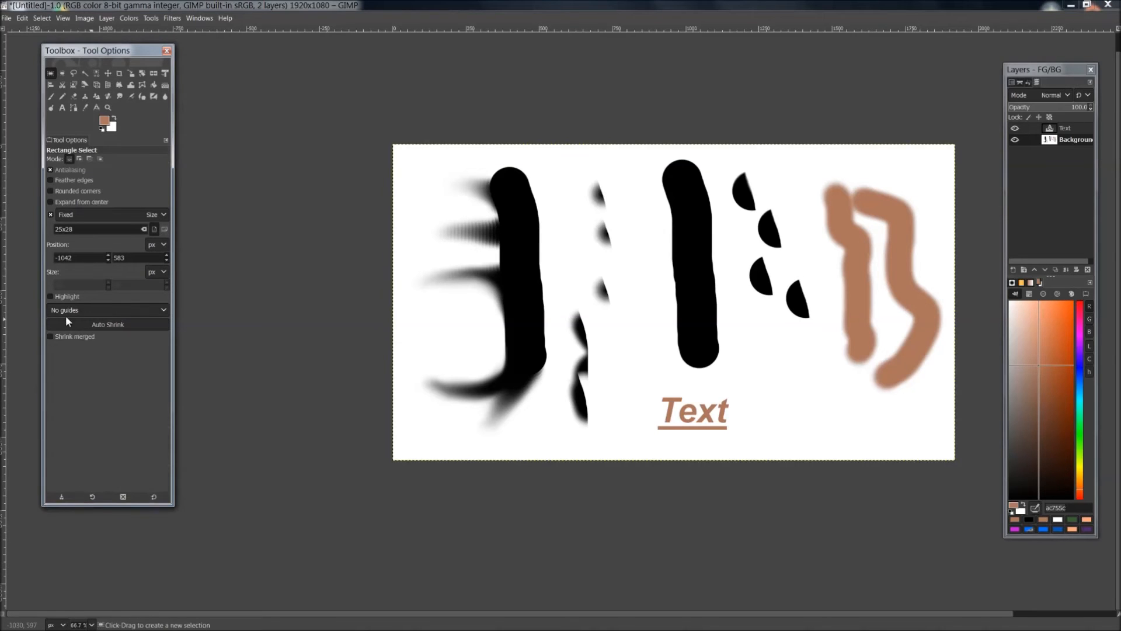
{"action": "left_click_drag", "start_coordinate": [104, 54], "coordinate": [83, 77]}
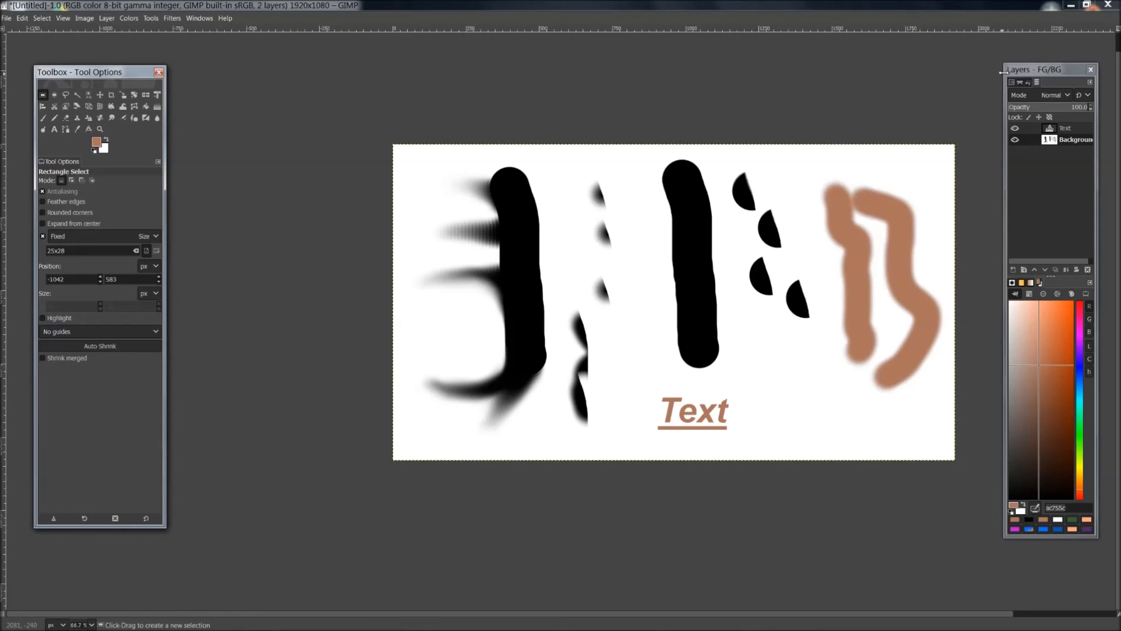
{"action": "mouse_move", "coordinate": [1059, 66]}
{"action": "left_mouse_down"}
{"action": "mouse_move", "coordinate": [964, 69]}
{"action": "mouse_move", "coordinate": [1054, 73]}
{"action": "left_mouse_up"}
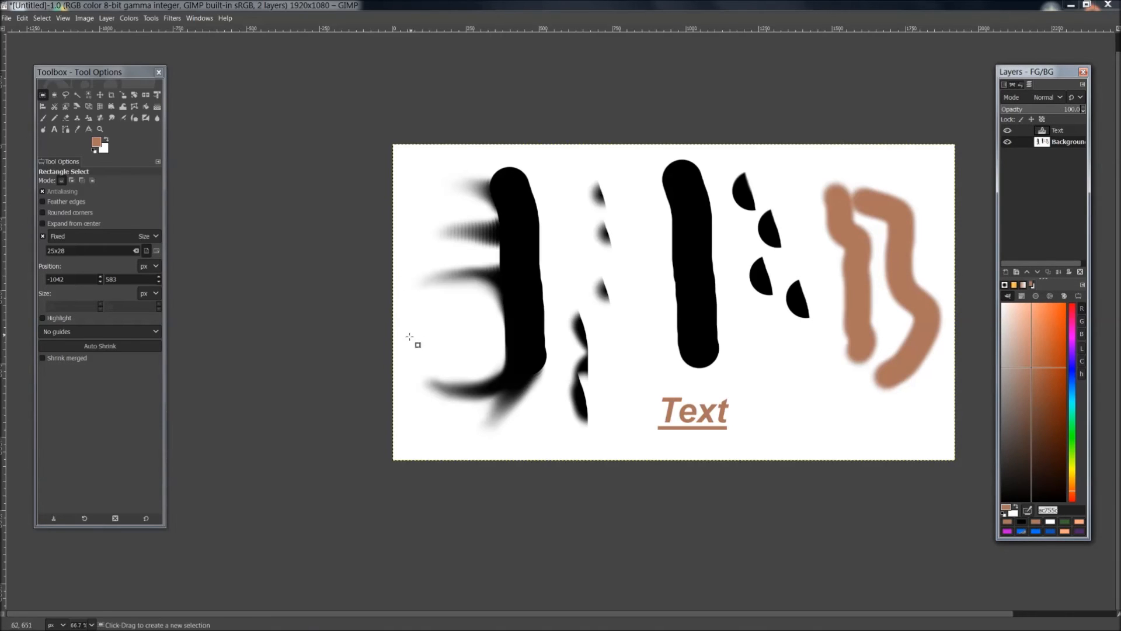
- Magnify the image's left edge to 400% and move the Layers dock across the canvas and back to its side
{"action": "scroll", "coordinate": [409, 337], "scroll_direction": "up", "scroll_amount": 5}
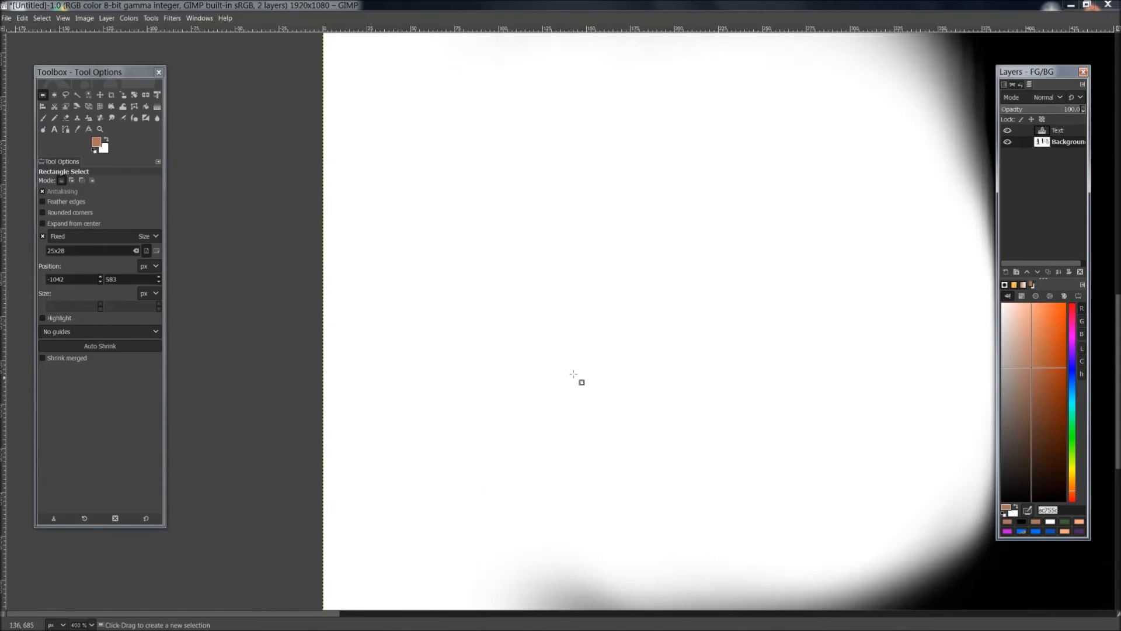
{"action": "scroll", "coordinate": [584, 380], "scroll_direction": "down", "scroll_amount": 5}
{"action": "left_click_drag", "start_coordinate": [1040, 71], "coordinate": [477, 72]}
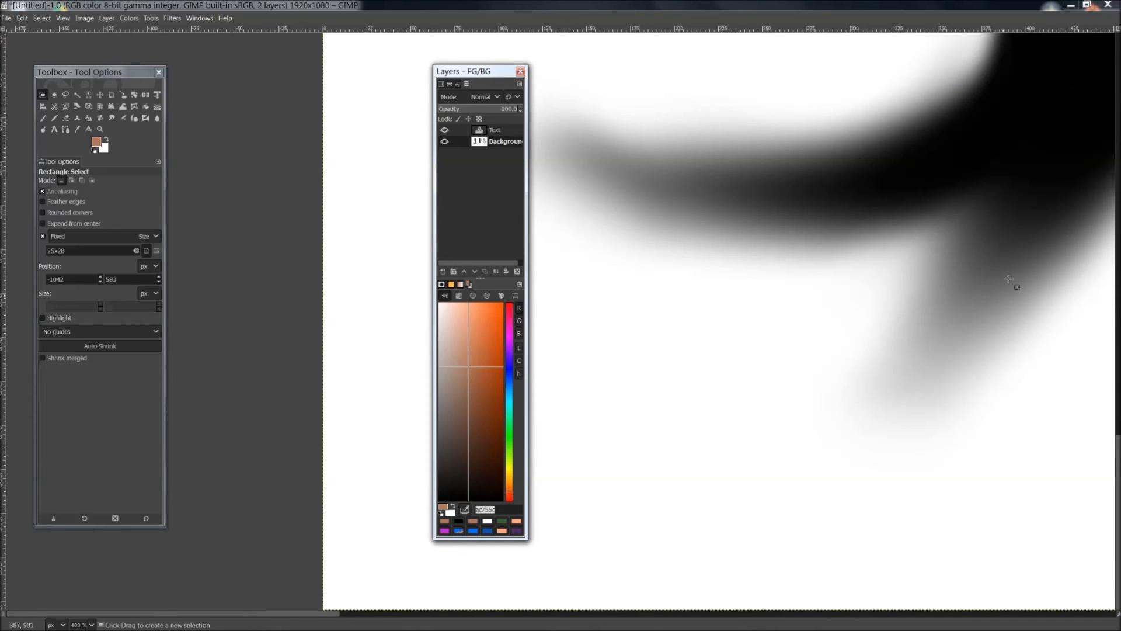
{"action": "left_click_drag", "start_coordinate": [488, 71], "coordinate": [1048, 69]}
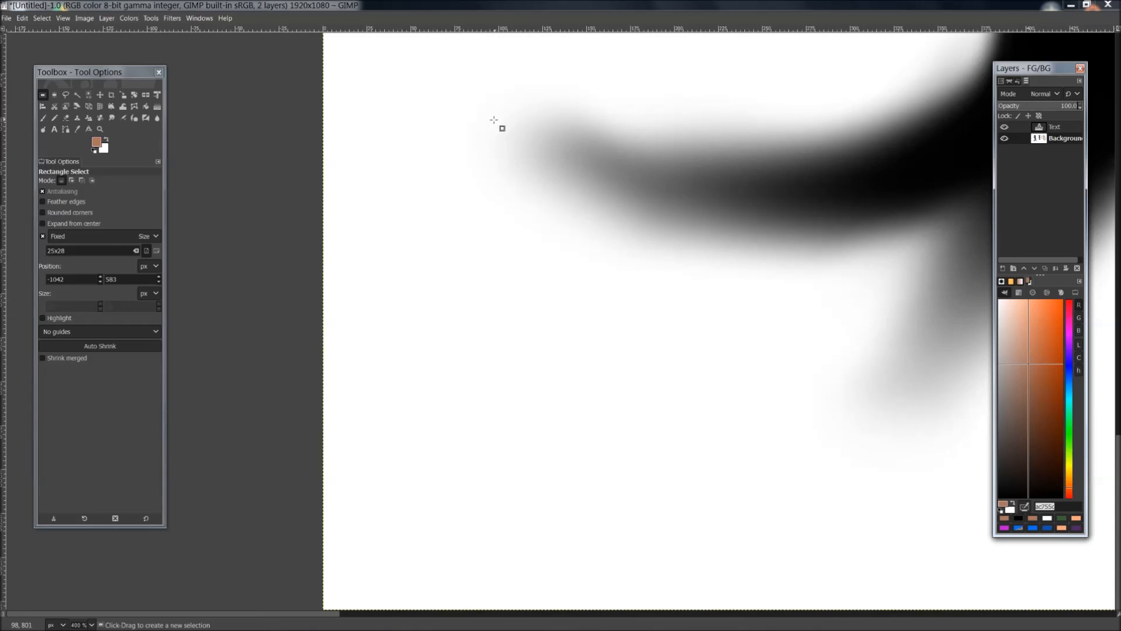
- Reduce the magnification to 150% and look across the painted strokes behind the floating docks
{"action": "scroll", "coordinate": [435, 130], "scroll_direction": "down", "scroll_amount": 3}
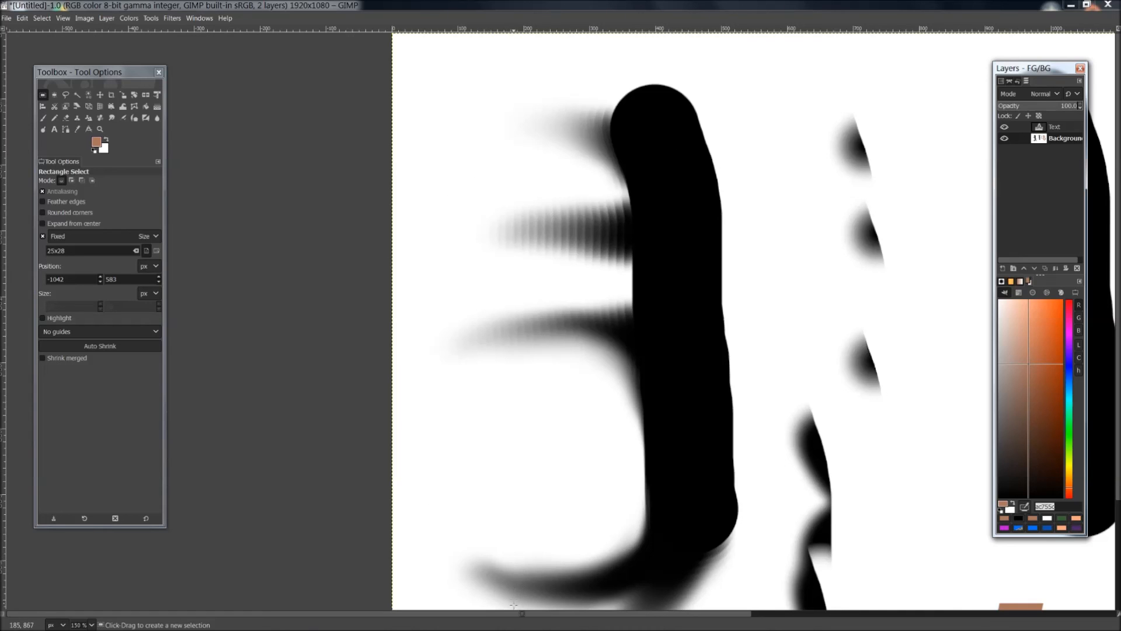
{"action": "scroll", "coordinate": [514, 611], "scroll_direction": "right", "scroll_amount": 8}
{"action": "scroll", "coordinate": [508, 608], "scroll_direction": "left", "scroll_amount": 2}
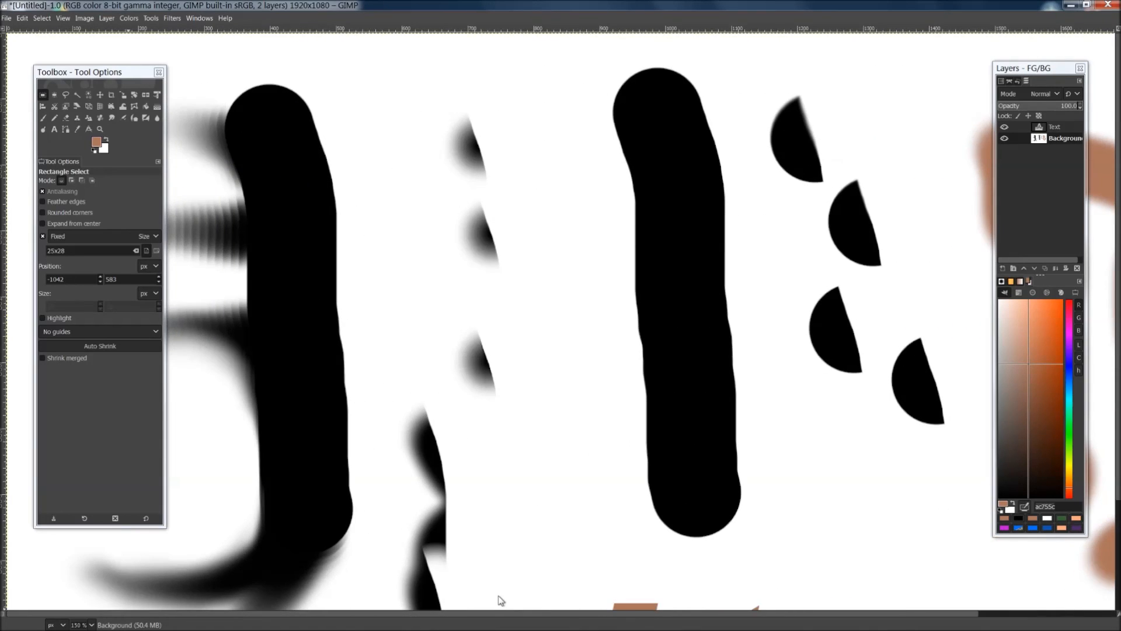